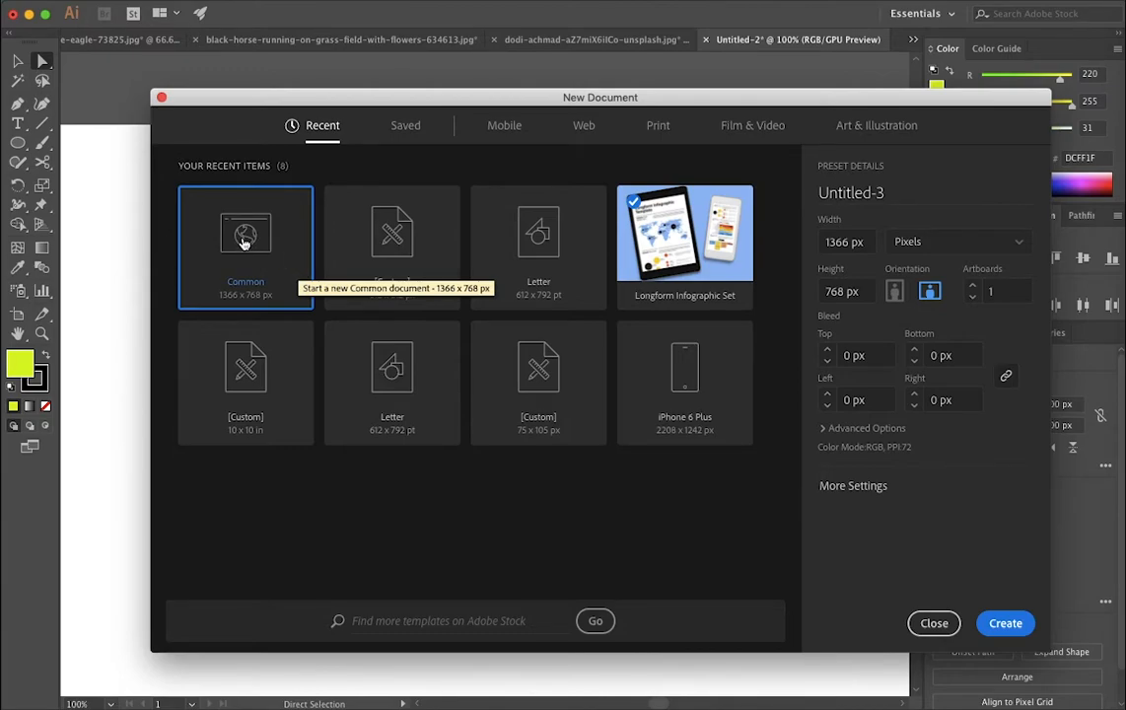
Step: Create a new 1366 x 768 px document, and view the finished circular badge in Untitled-2 for reference
left_click(1006, 623)
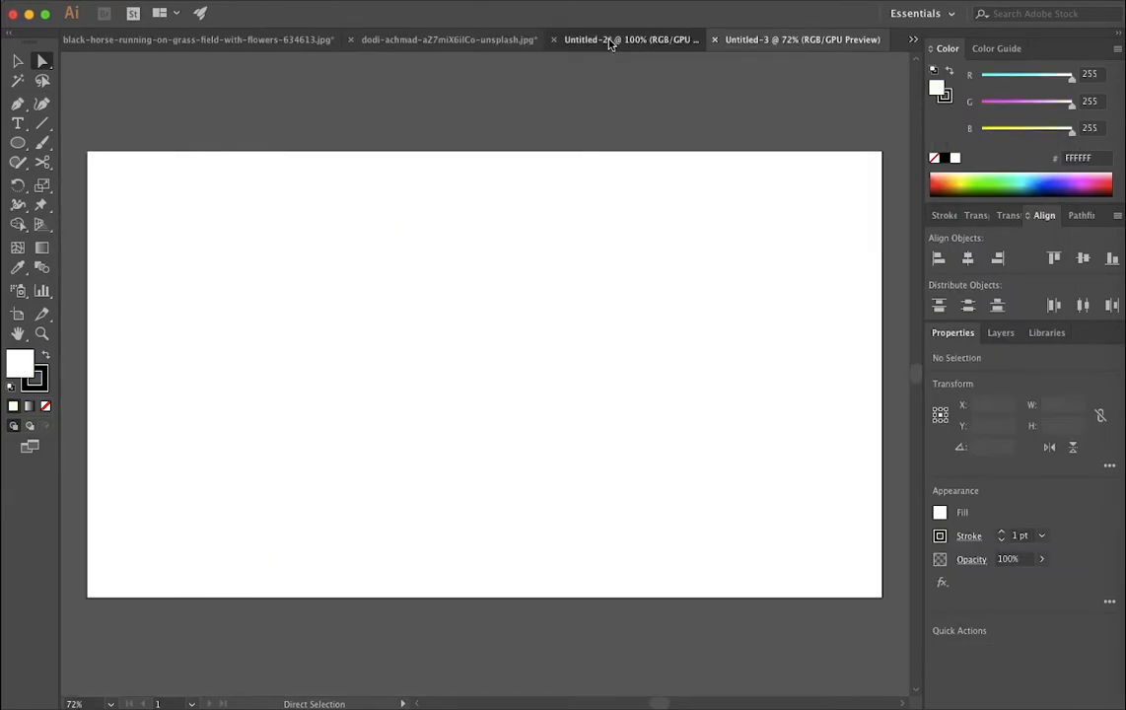
left_click(613, 42)
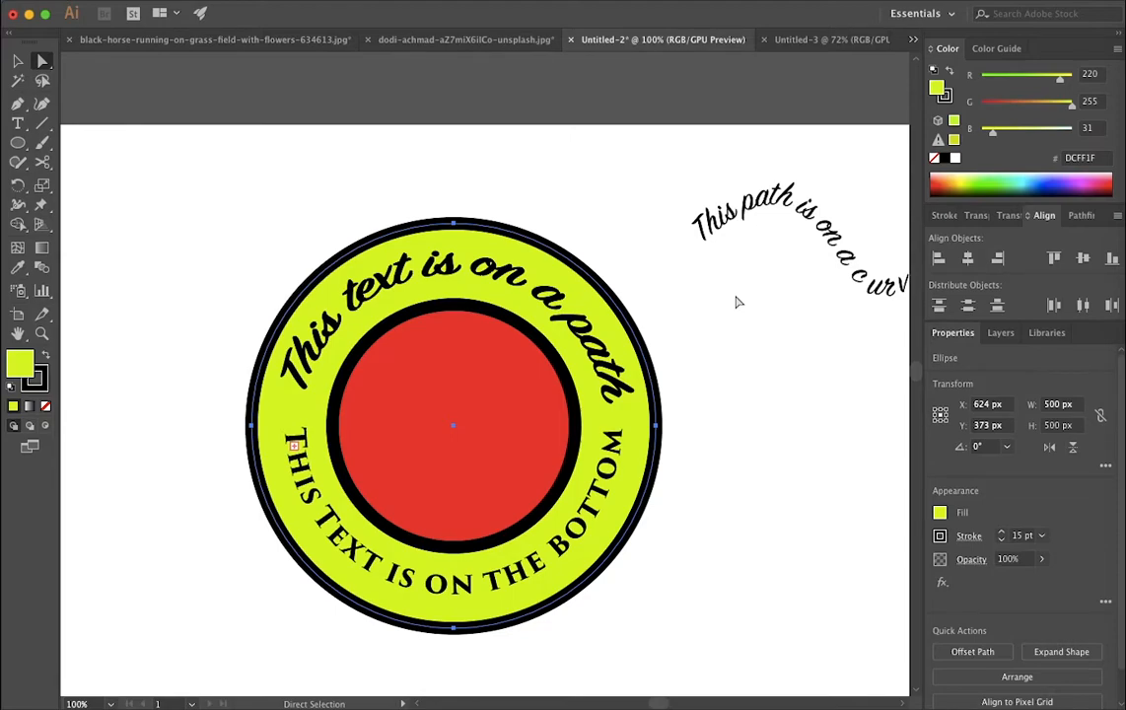
left_click(801, 41)
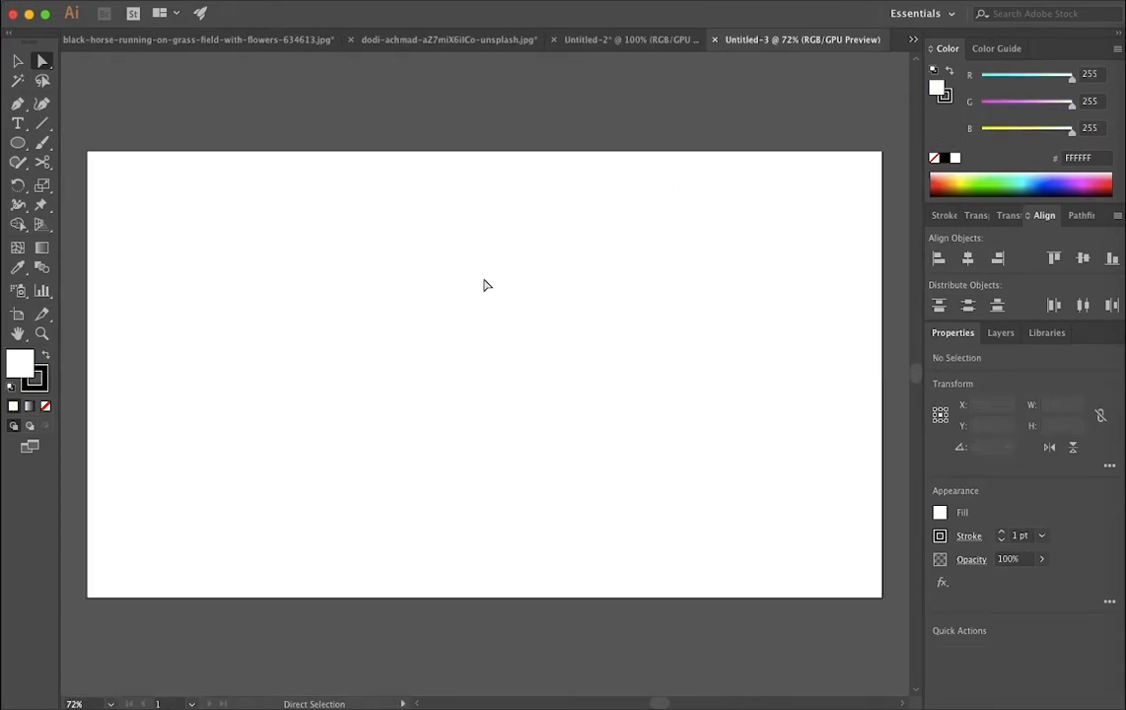
Step: Draw a 500 x 500 px circle on the blank artboard with the Ellipse tool
left_click(19, 146)
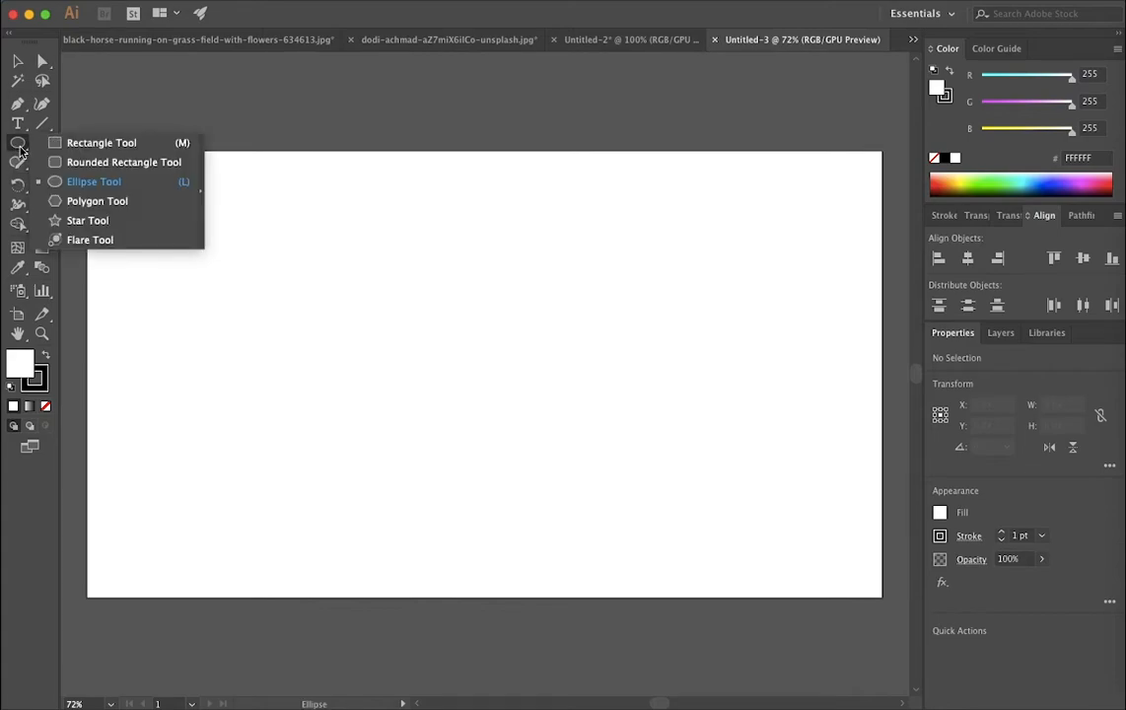
left_click(79, 183)
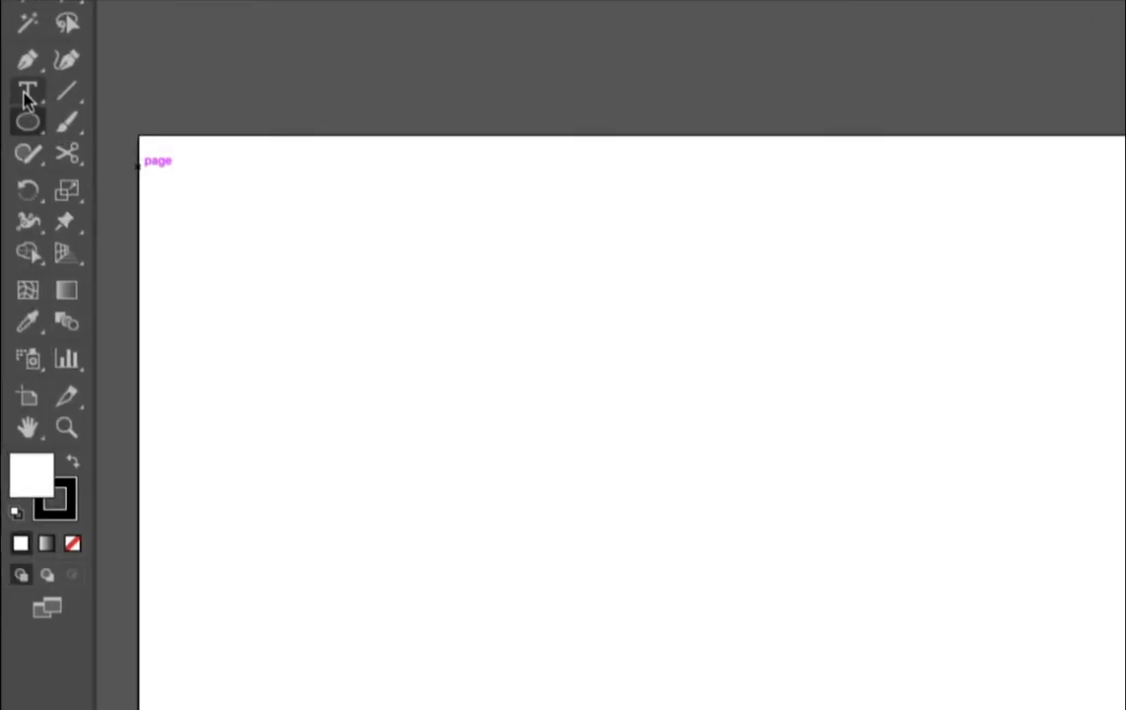
left_click_drag(67, 153, 148, 152)
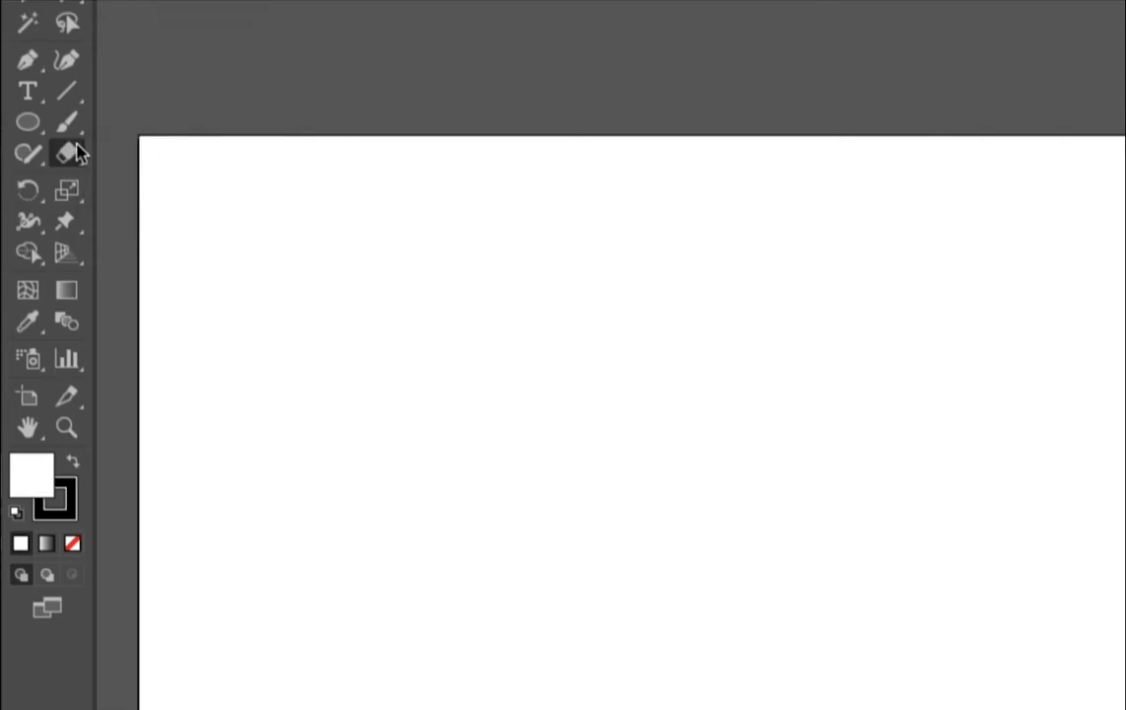
left_click_drag(27, 122, 40, 133)
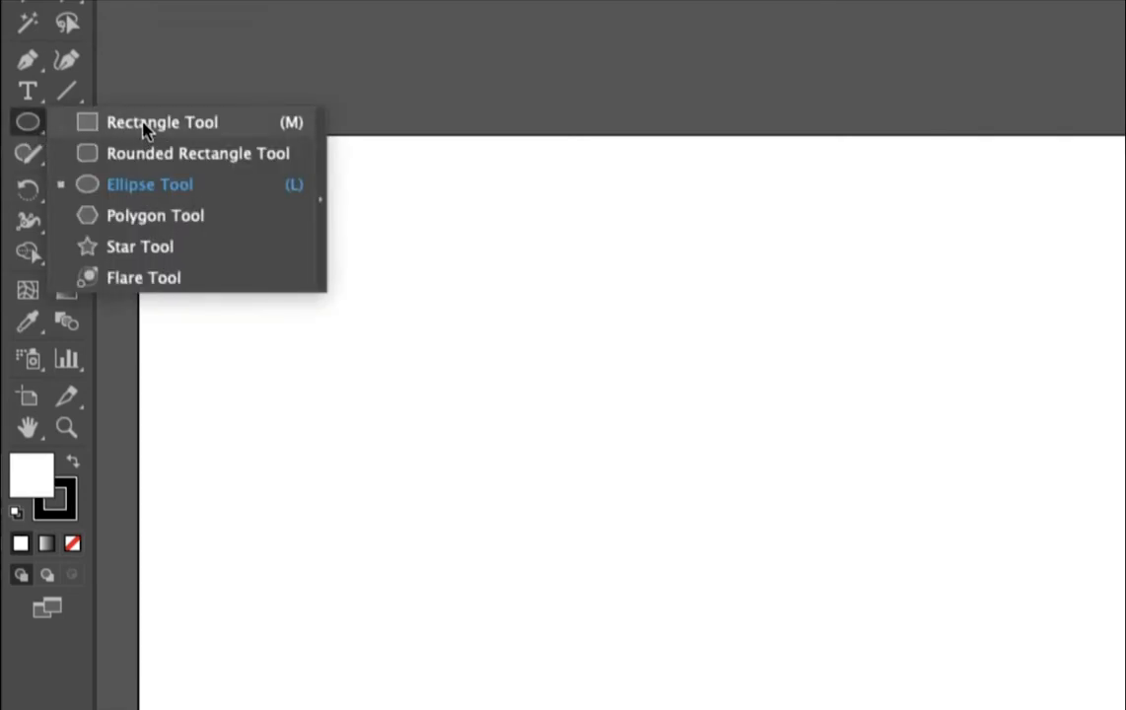
left_click(126, 188)
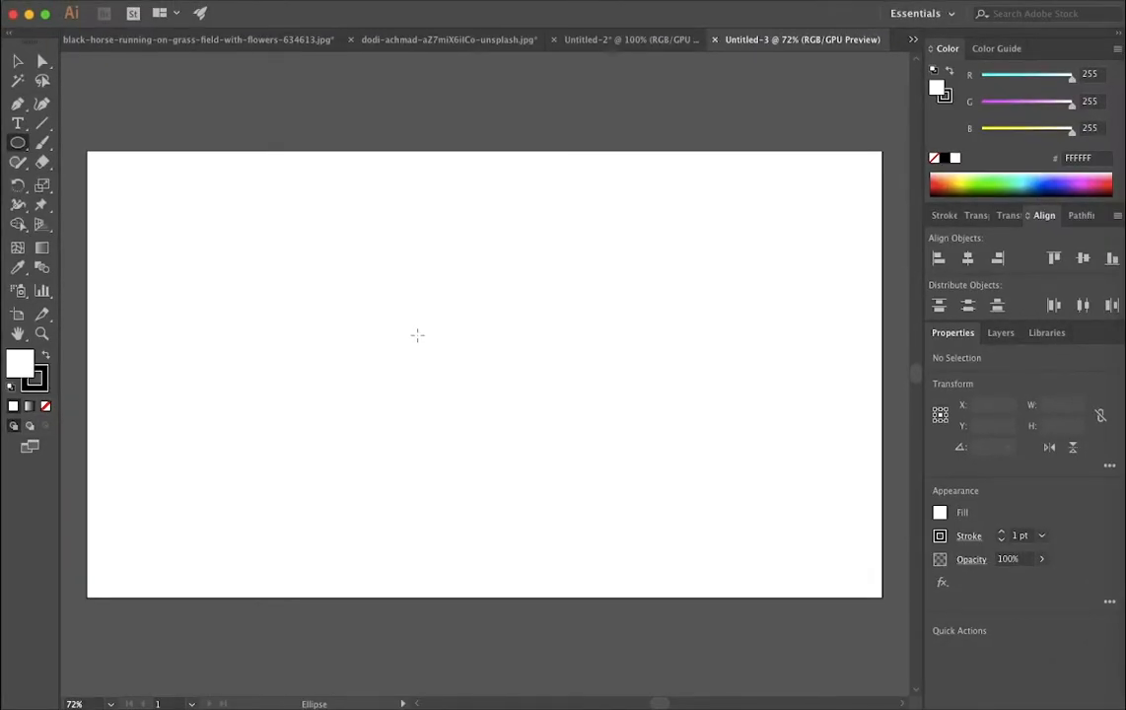
left_click(410, 335)
type("500")
key("Tab")
type("500")
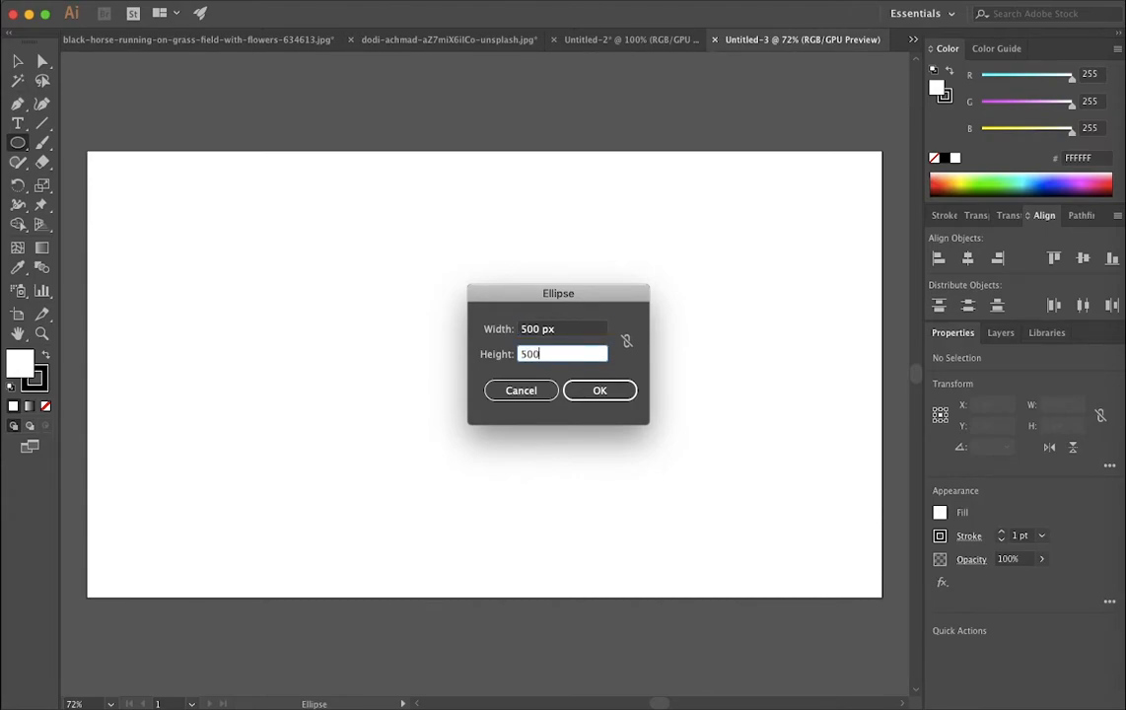
key("Return")
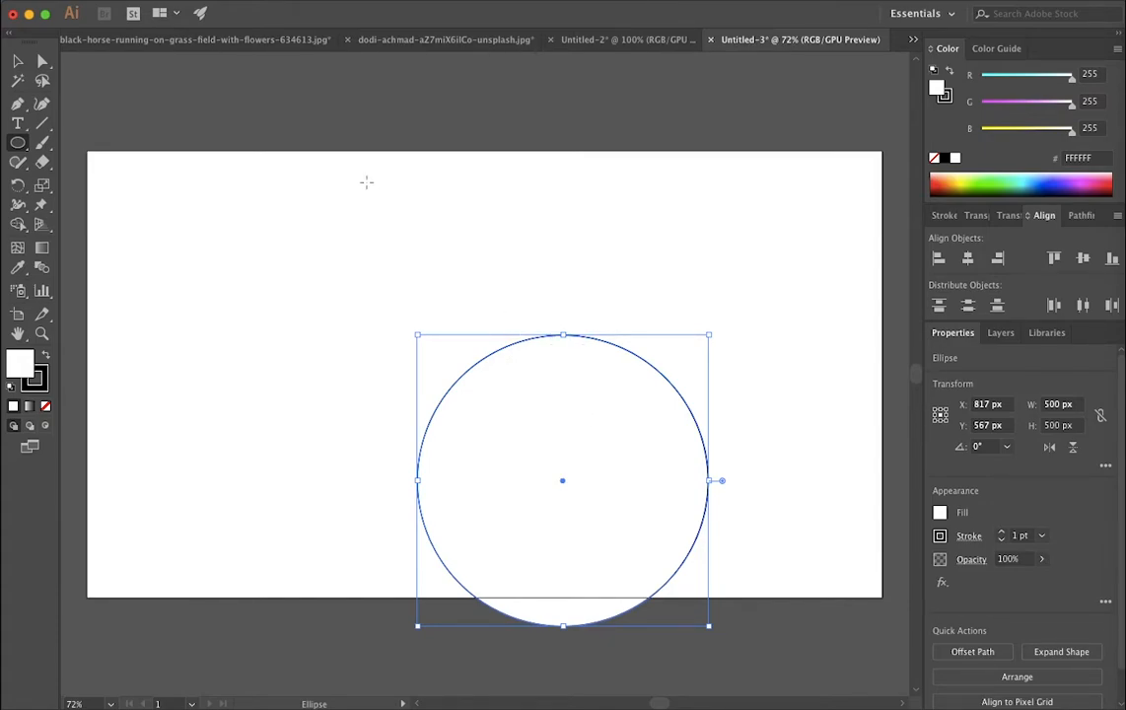
Step: Add a second circle measuring 400 x 400 px on the artboard's left half
left_click(212, 256)
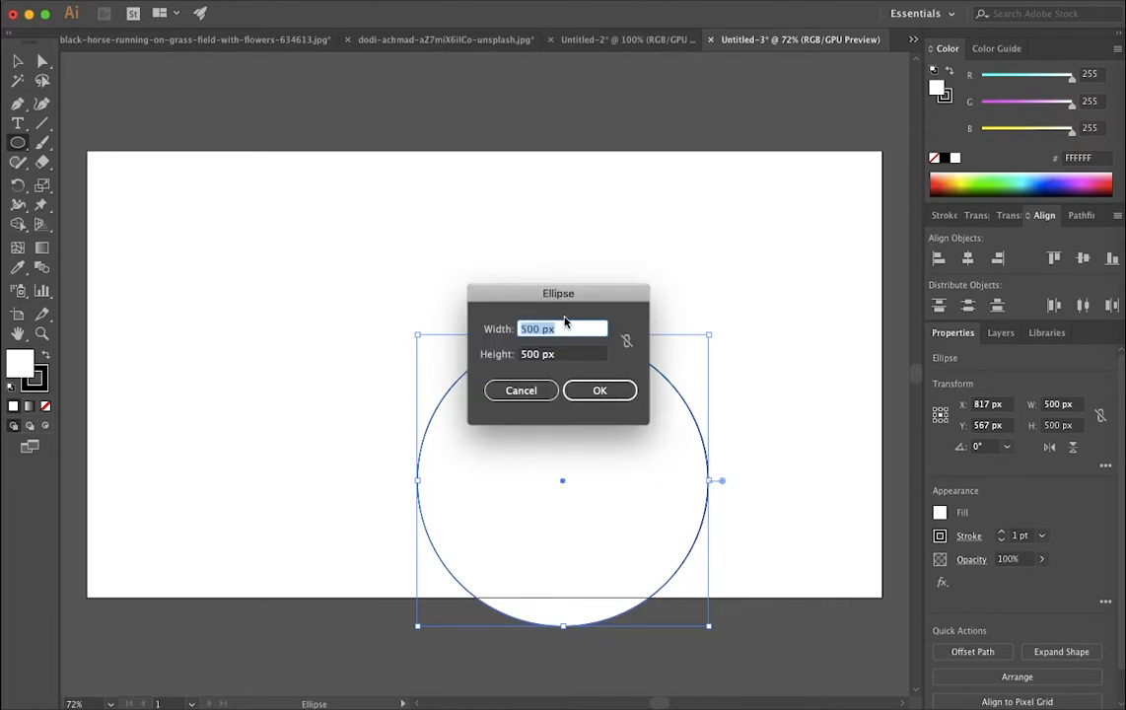
type("400")
key("Tab")
type("4")
key("Return")
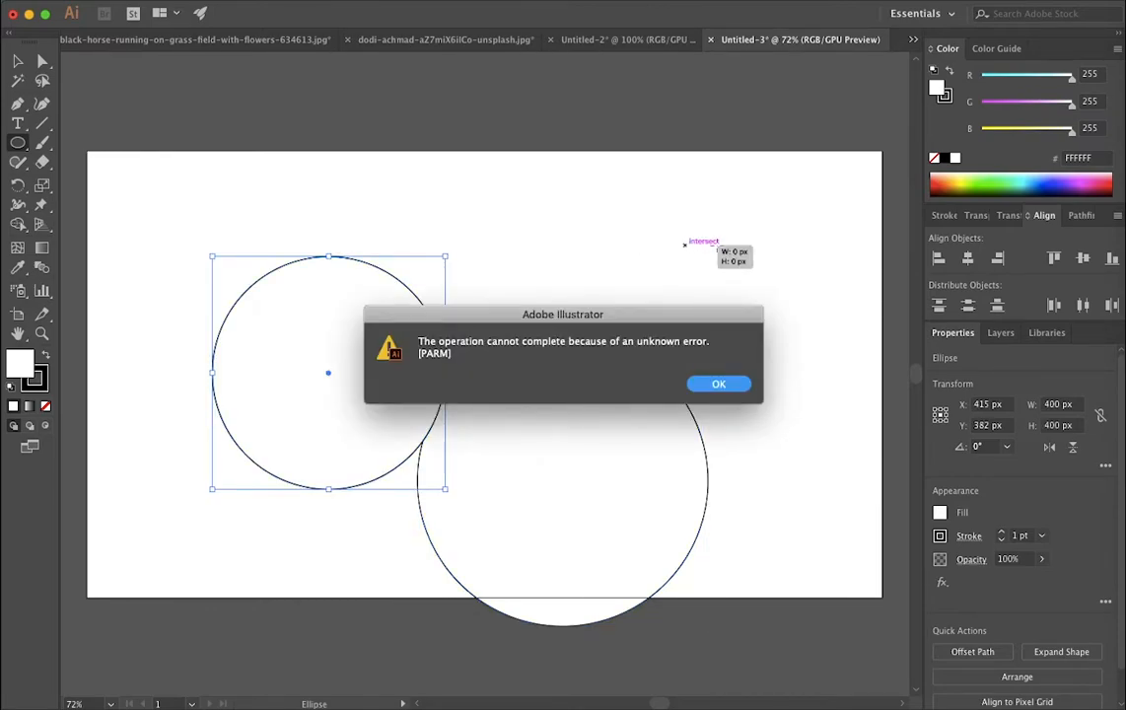
Step: Dismiss the error messages and add a third circle measuring 300 x 300 px on the artboard's right half
key("Return")
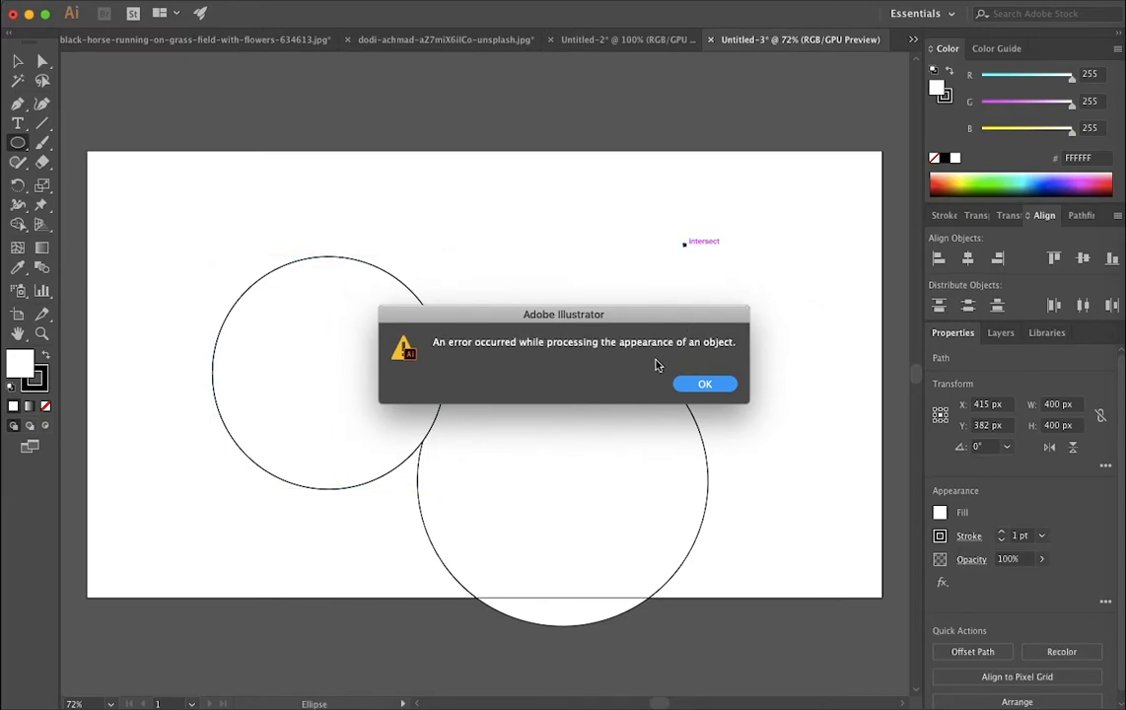
key("Return")
left_click(611, 238)
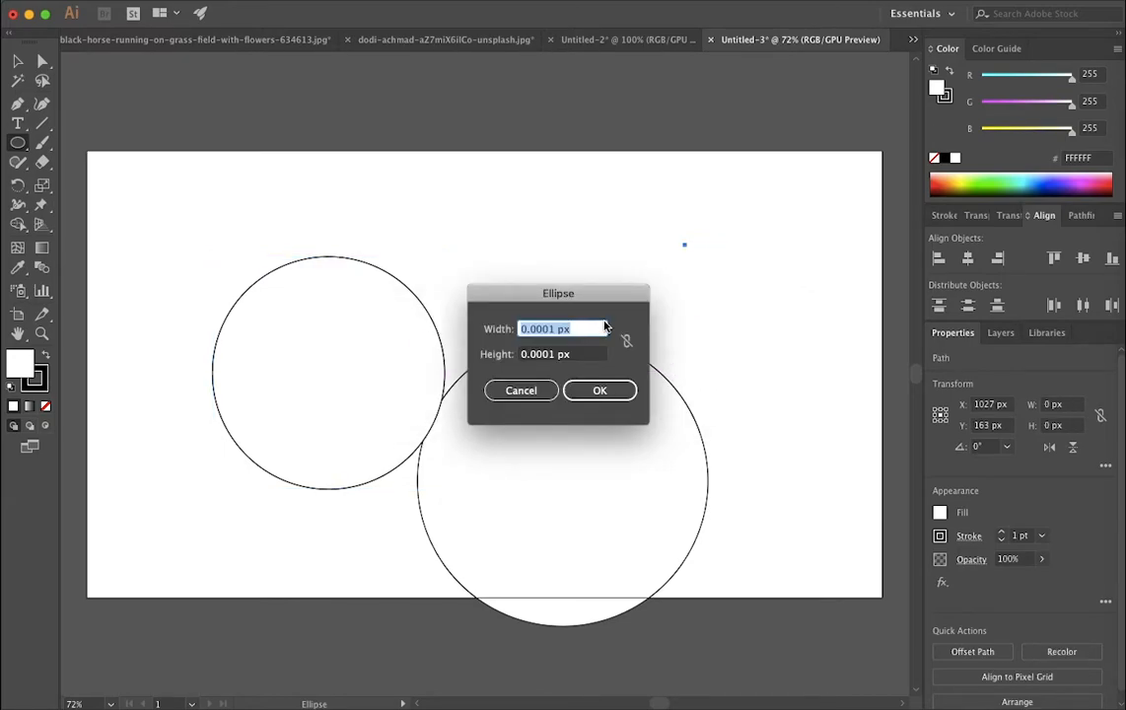
type("300")
key("Tab")
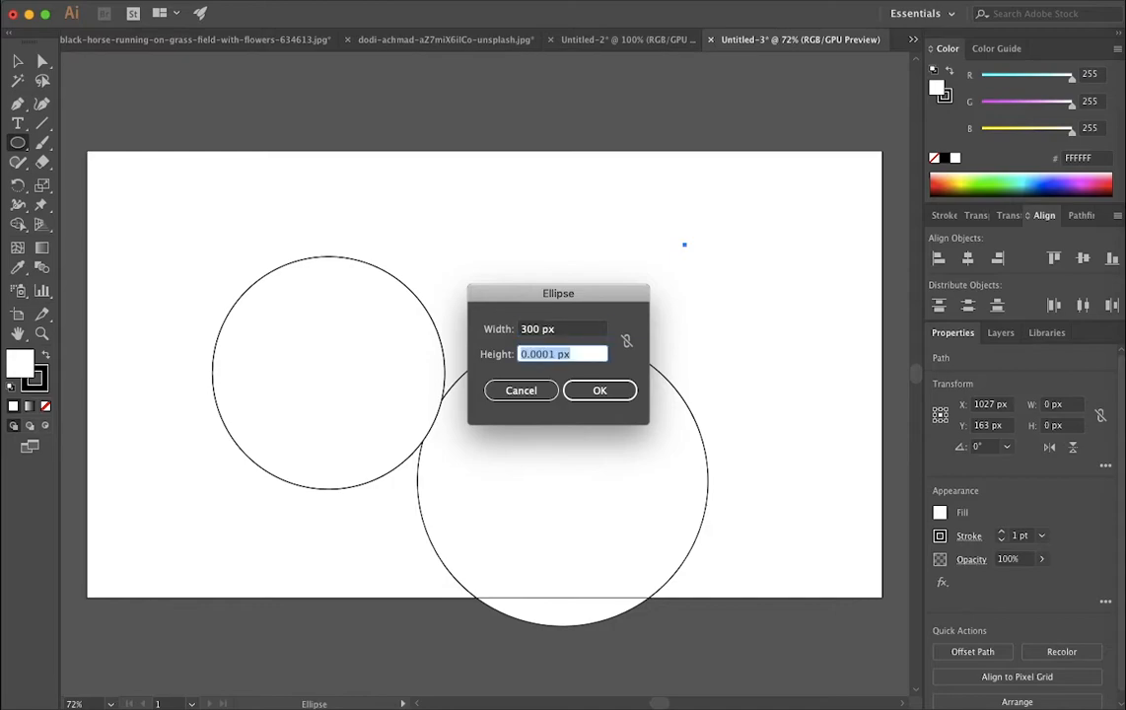
type("300")
key("Return")
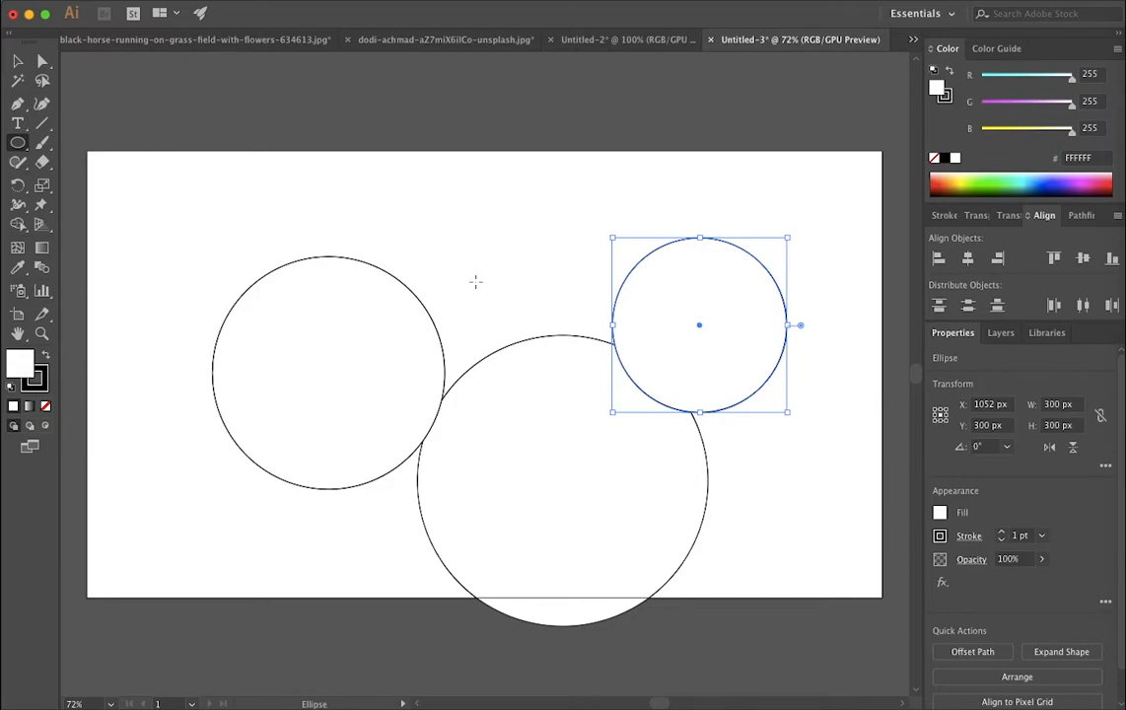
Step: Select all three circles and align their centers horizontally and vertically so they are concentric
left_click(19, 62)
left_click_drag(147, 191, 829, 618)
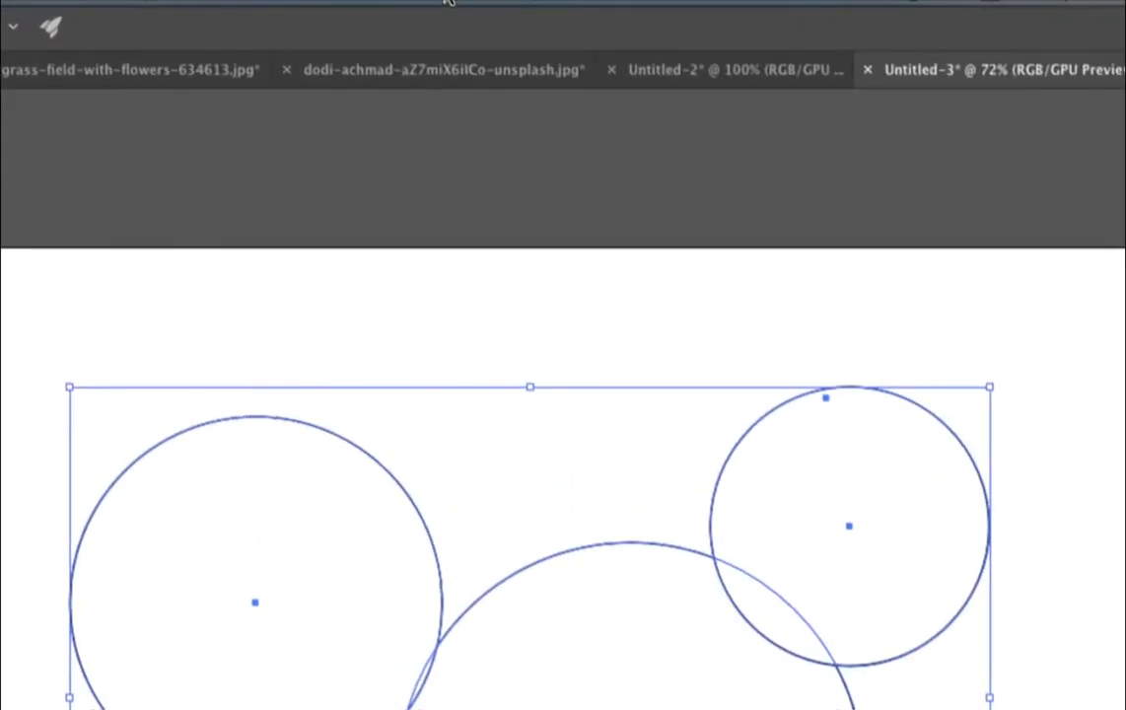
left_click(445, 1)
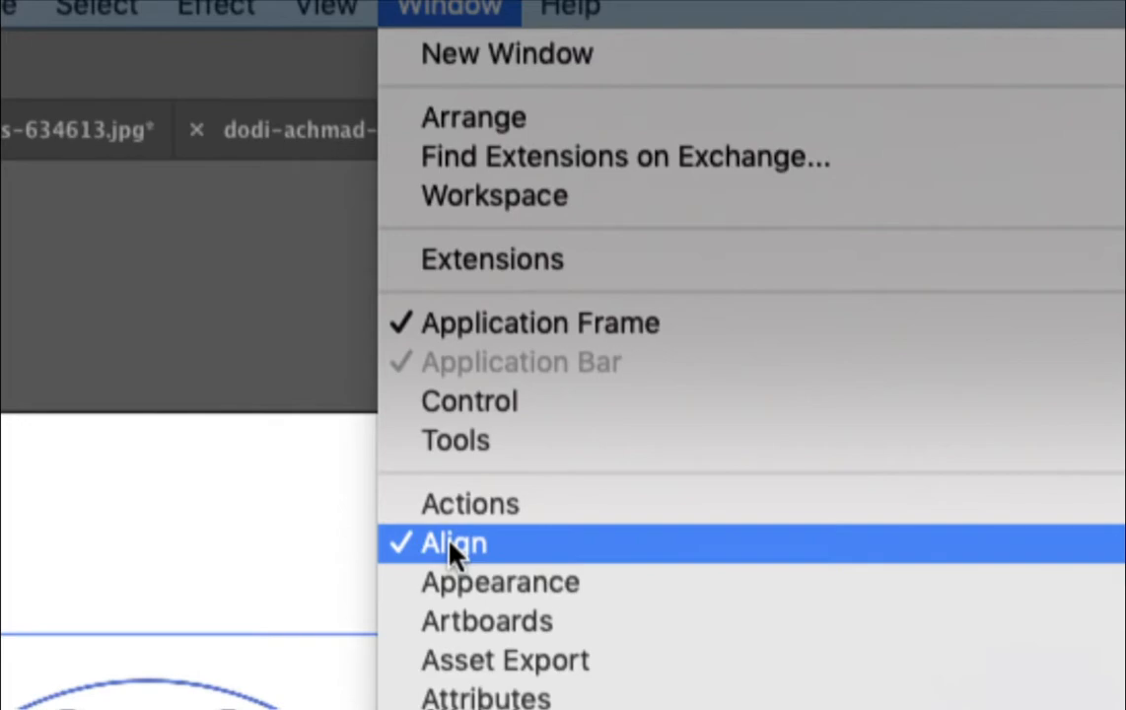
left_click(490, 18)
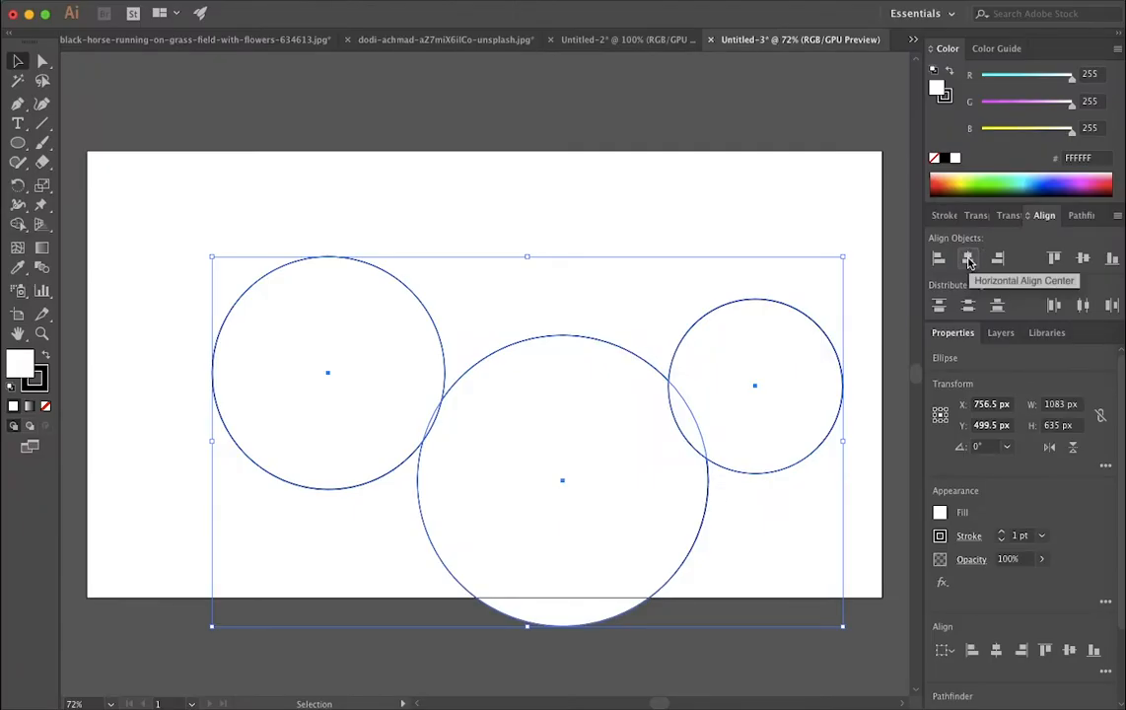
left_click(969, 258)
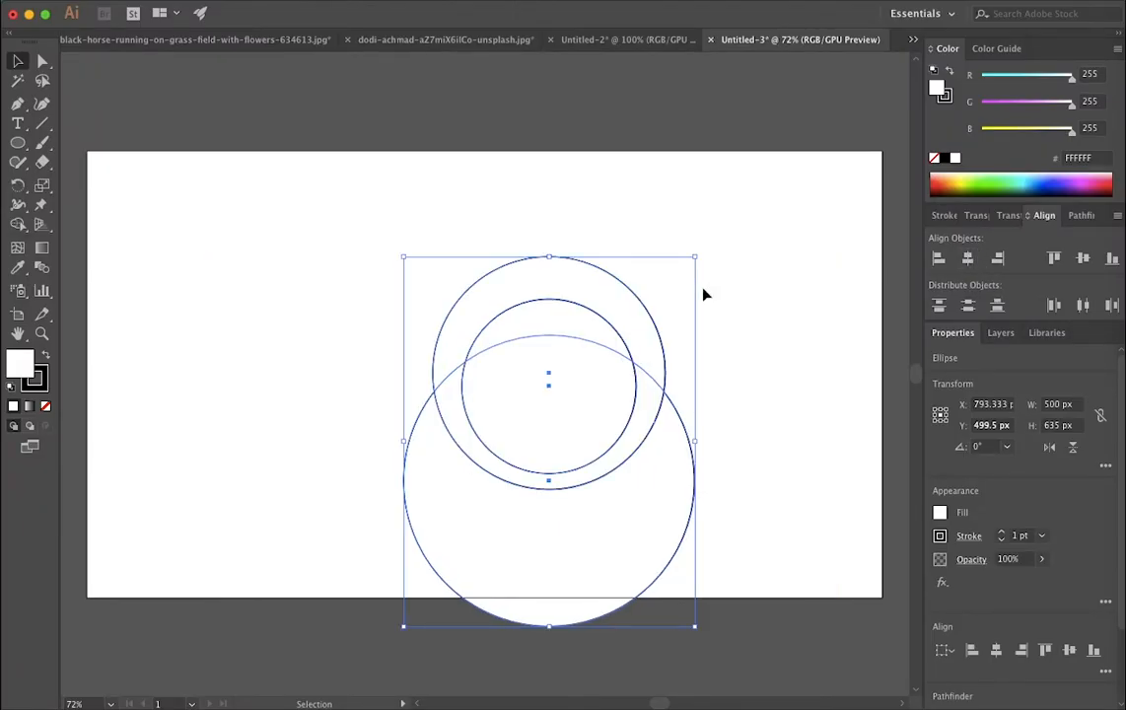
left_click(1084, 258)
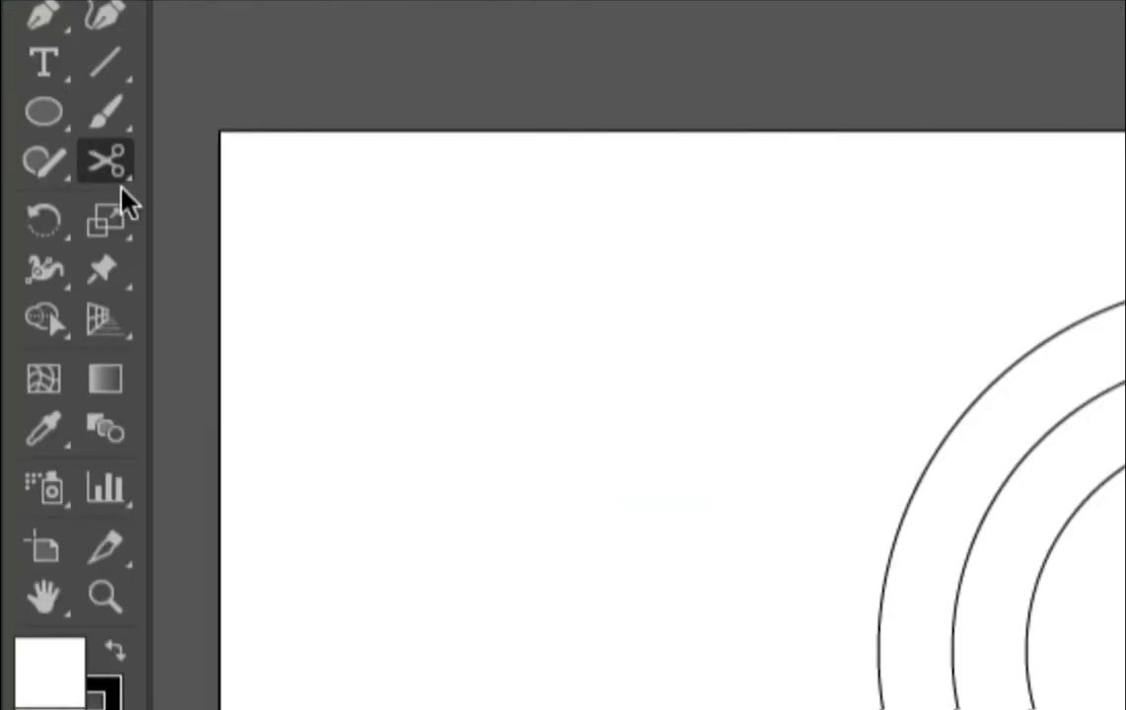
Step: Split the middle circle into upper and lower halves by cutting its left and right anchor points with the Scissors tool
left_click(116, 180)
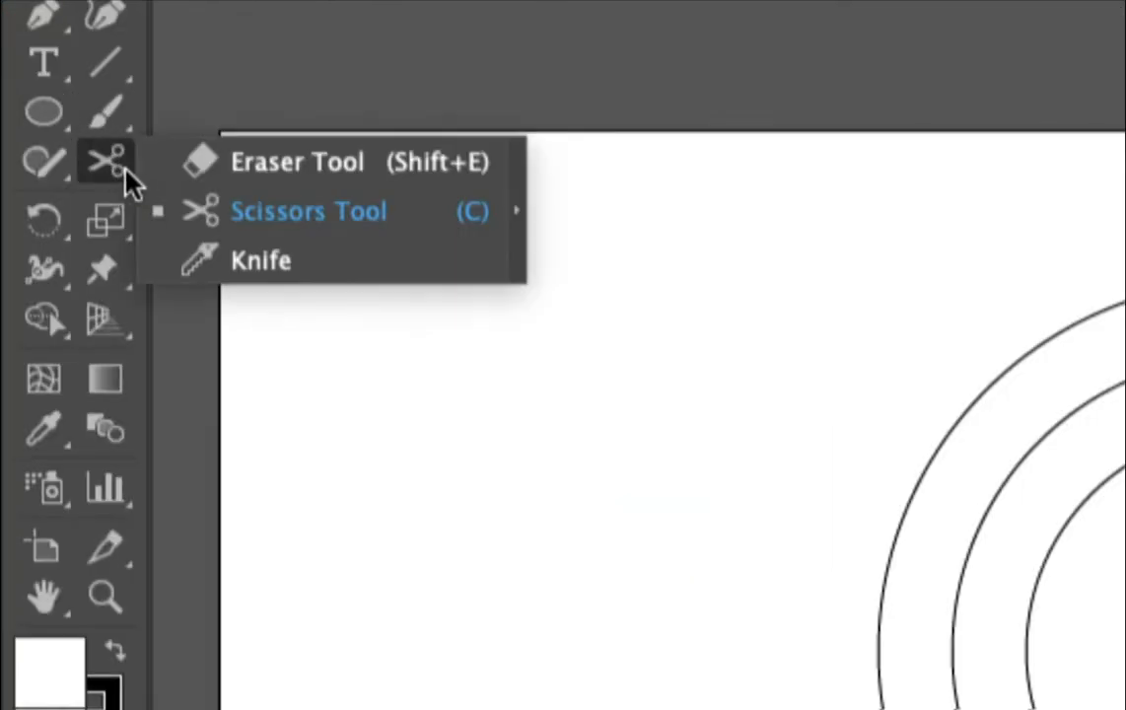
left_click(256, 230)
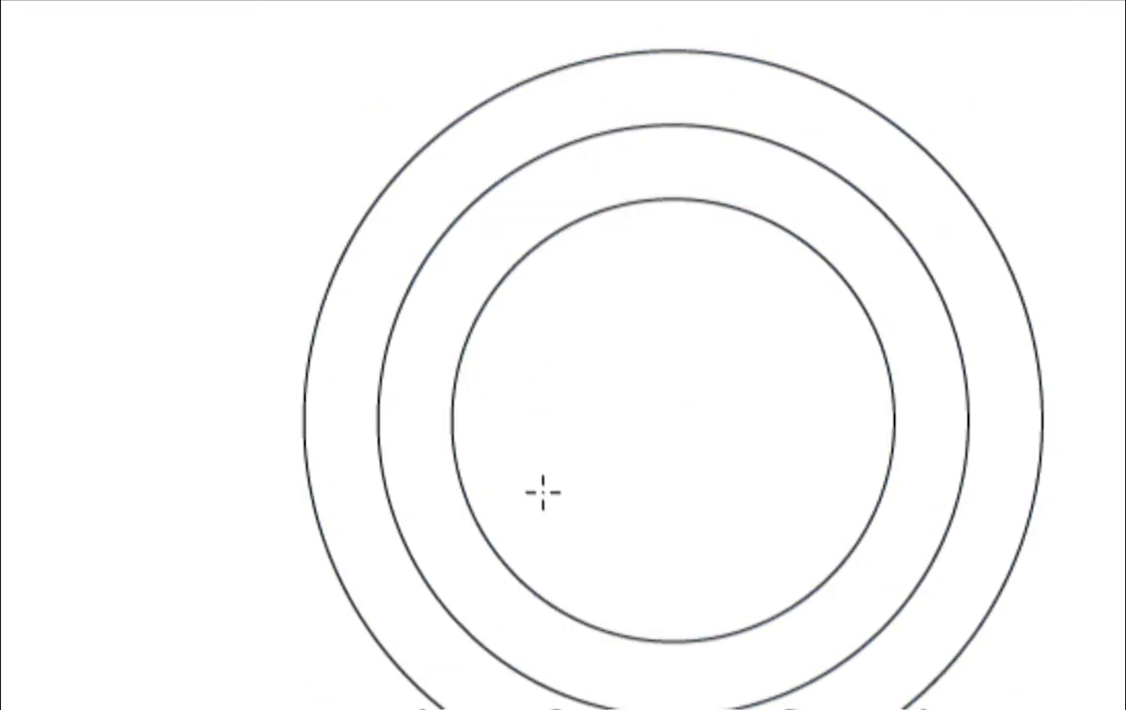
left_click(378, 419)
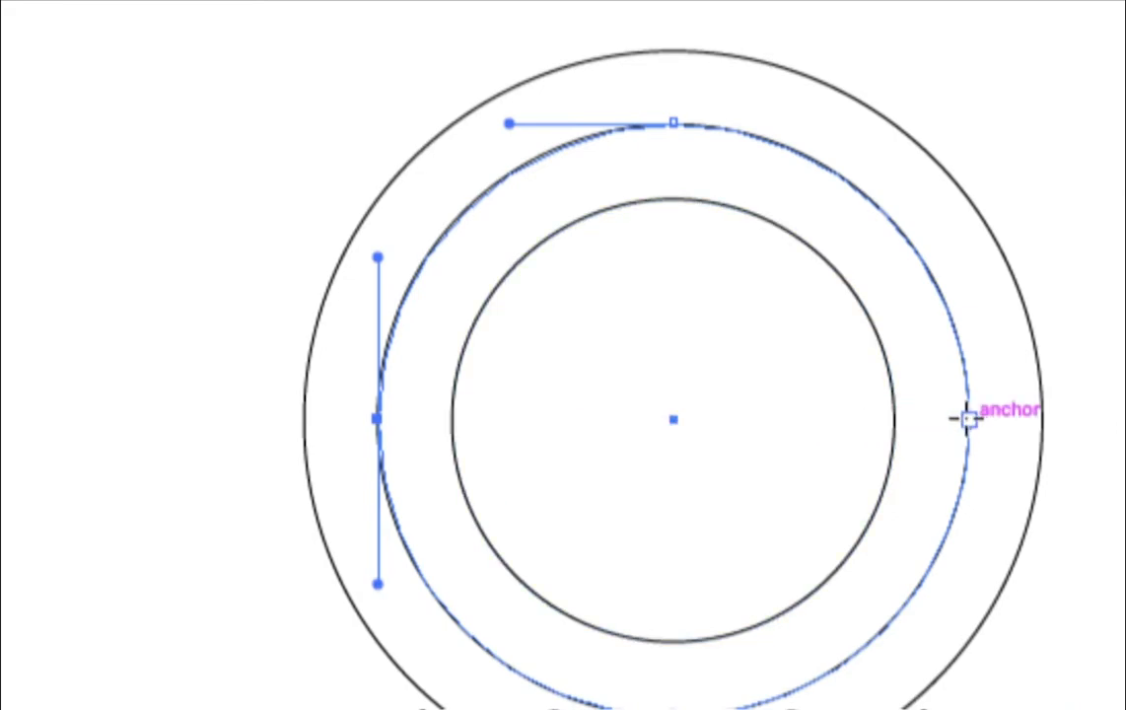
left_click(970, 419)
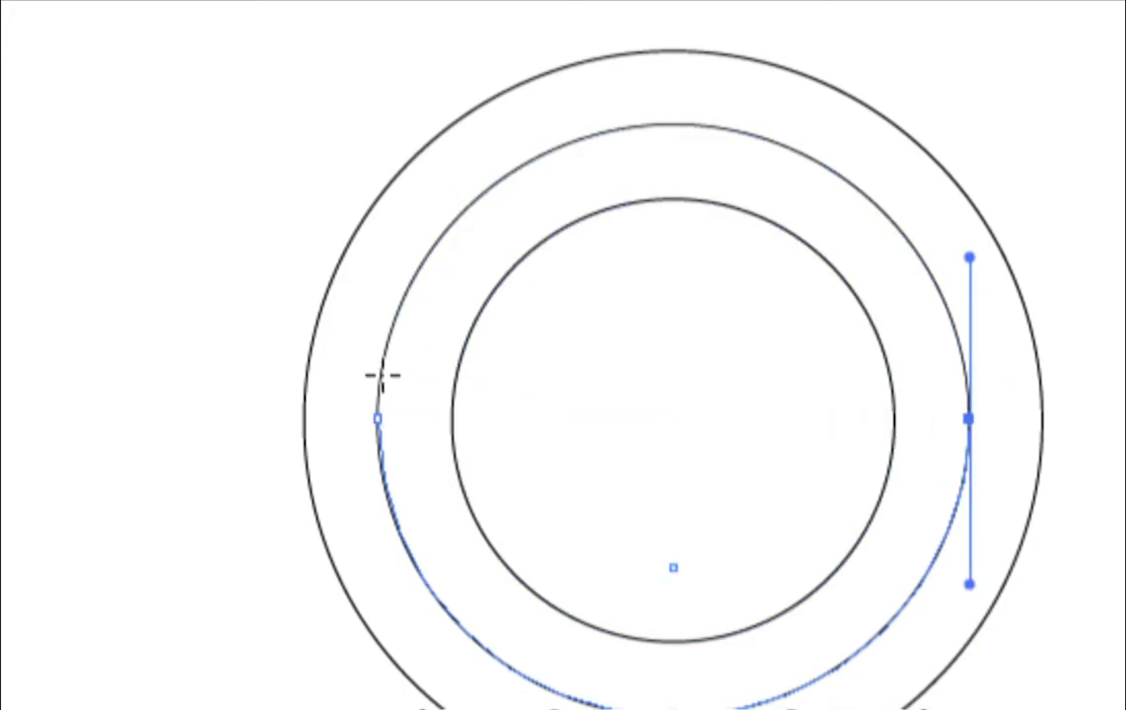
Step: Pull the halves of the cut middle circle apart to check the split, and restore their original positions
key("v")
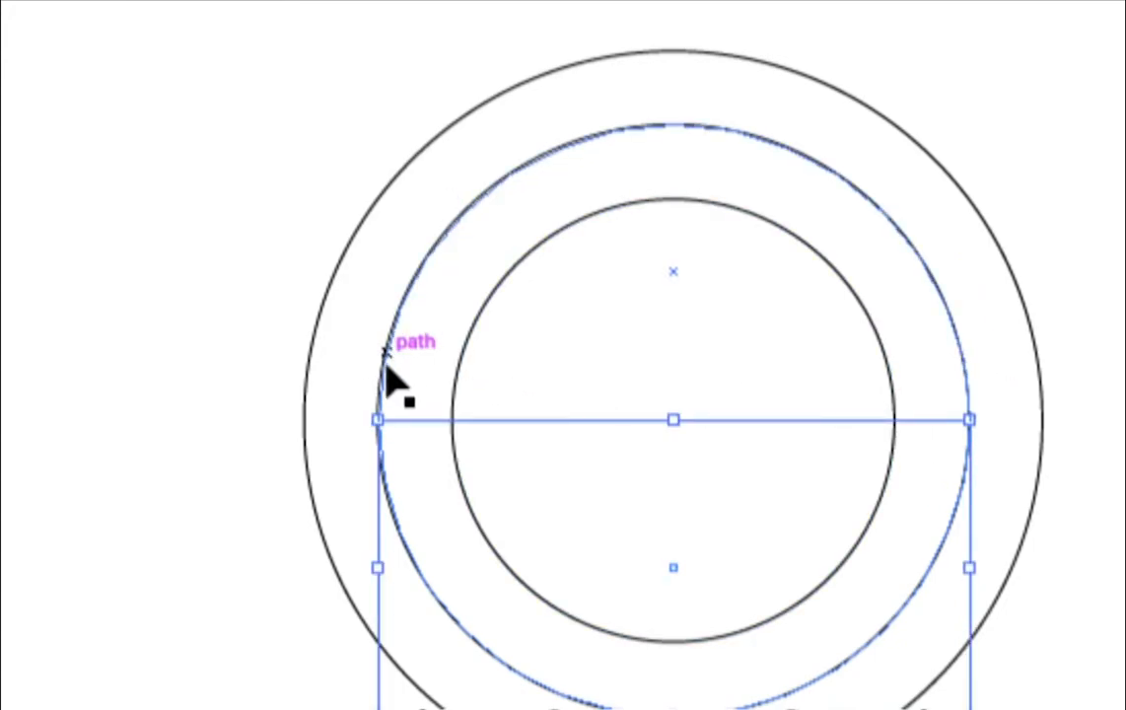
left_click(210, 268)
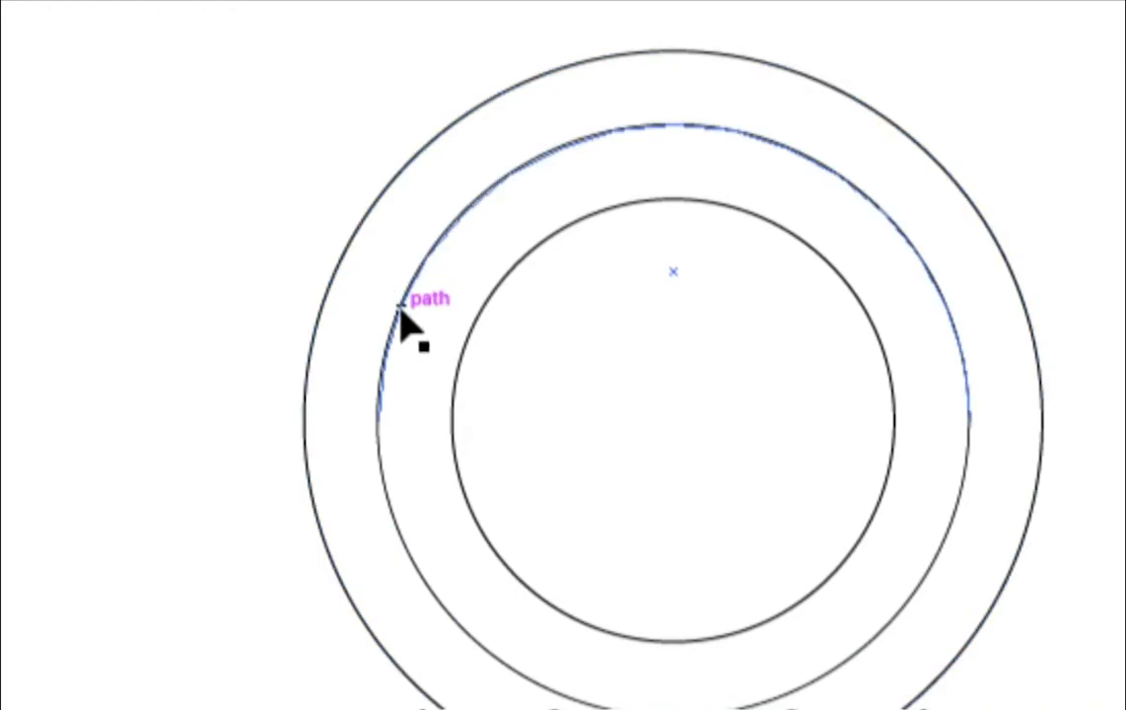
left_click(400, 315)
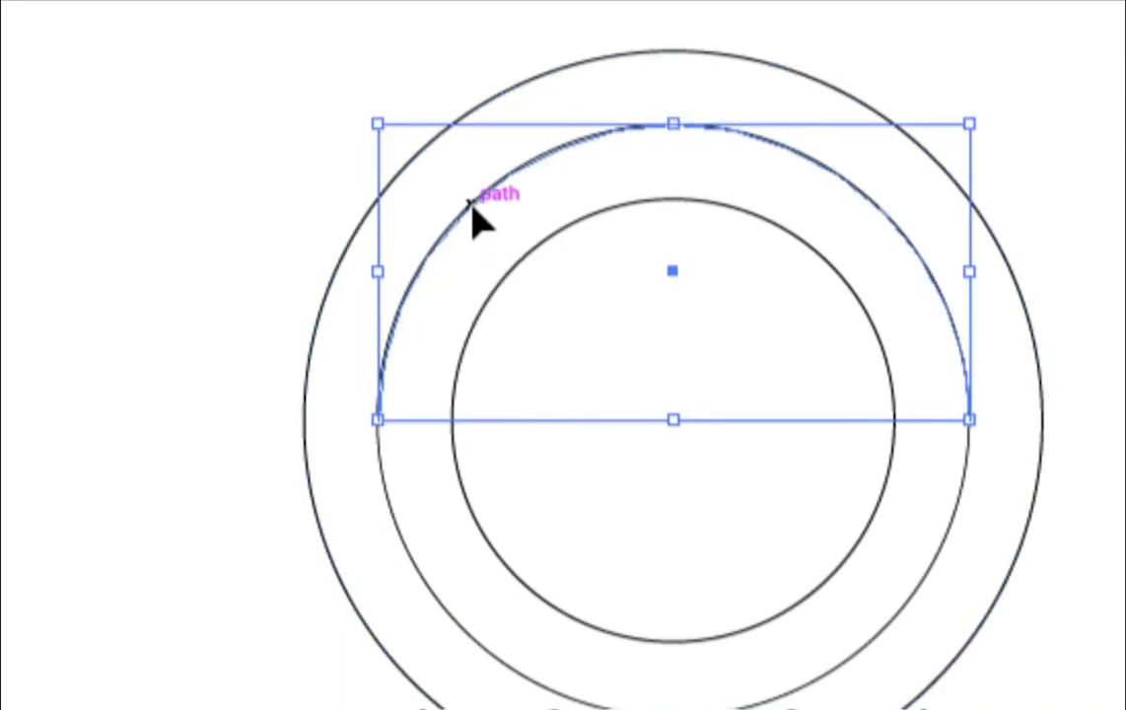
left_click_drag(471, 210, 130, 90)
left_click_drag(383, 453, 754, 481)
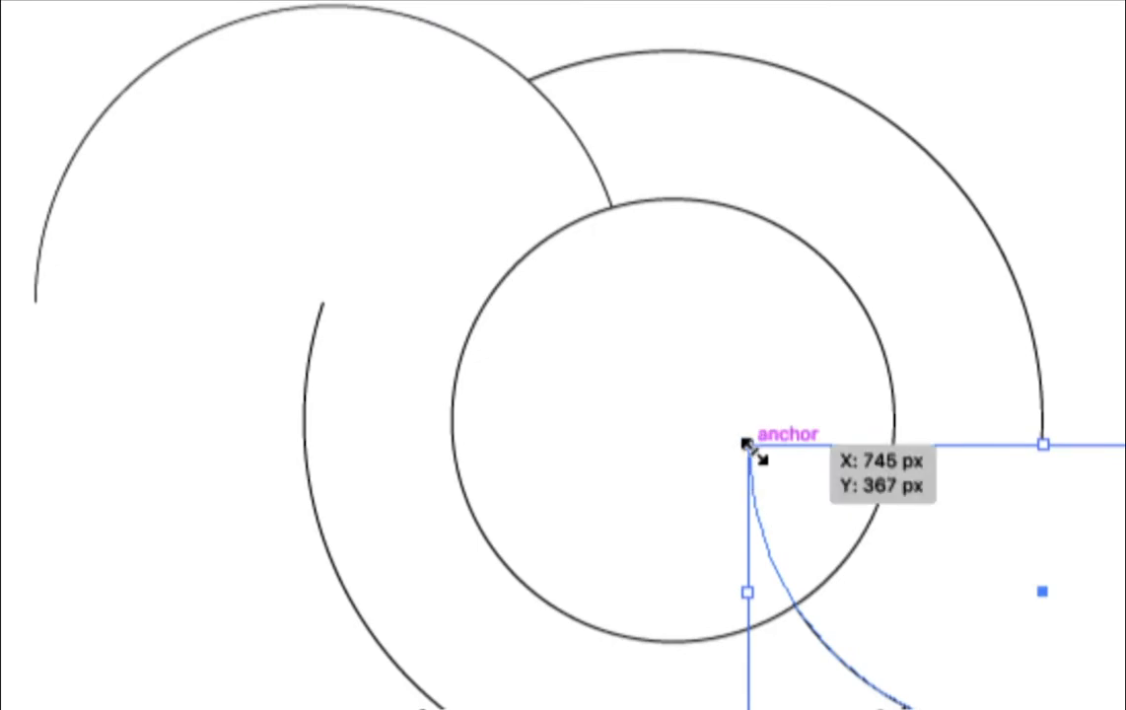
key("ctrl+z")
key("ctrl+z")
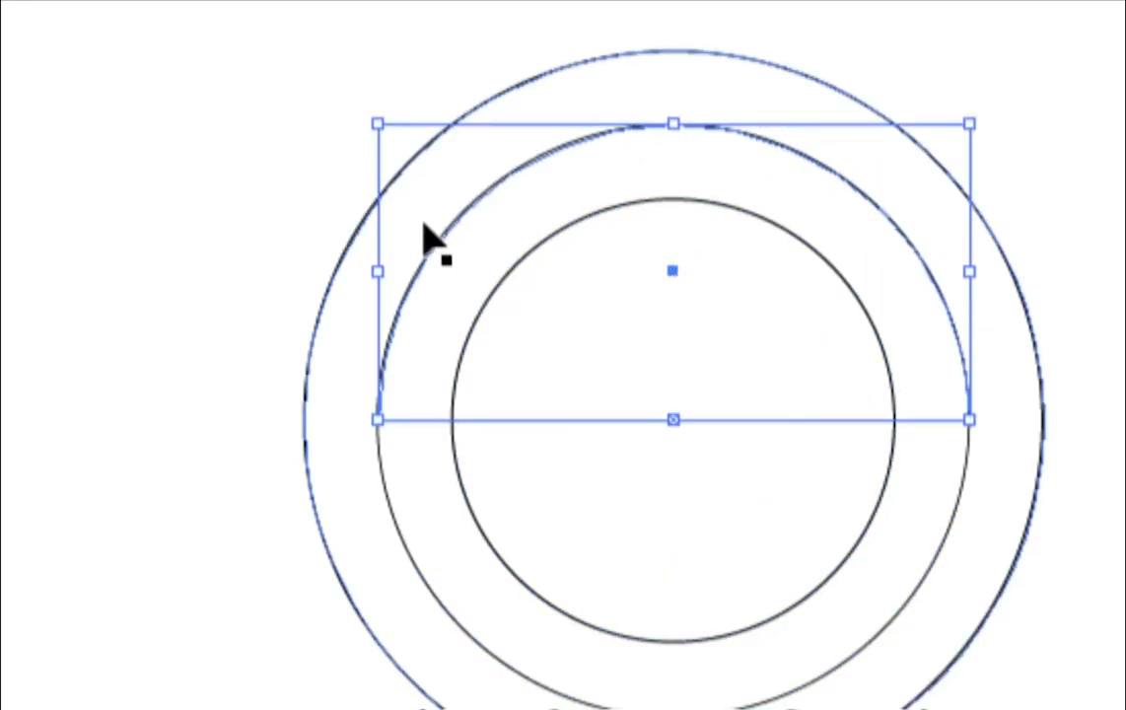
left_click_drag(434, 230, 302, 158)
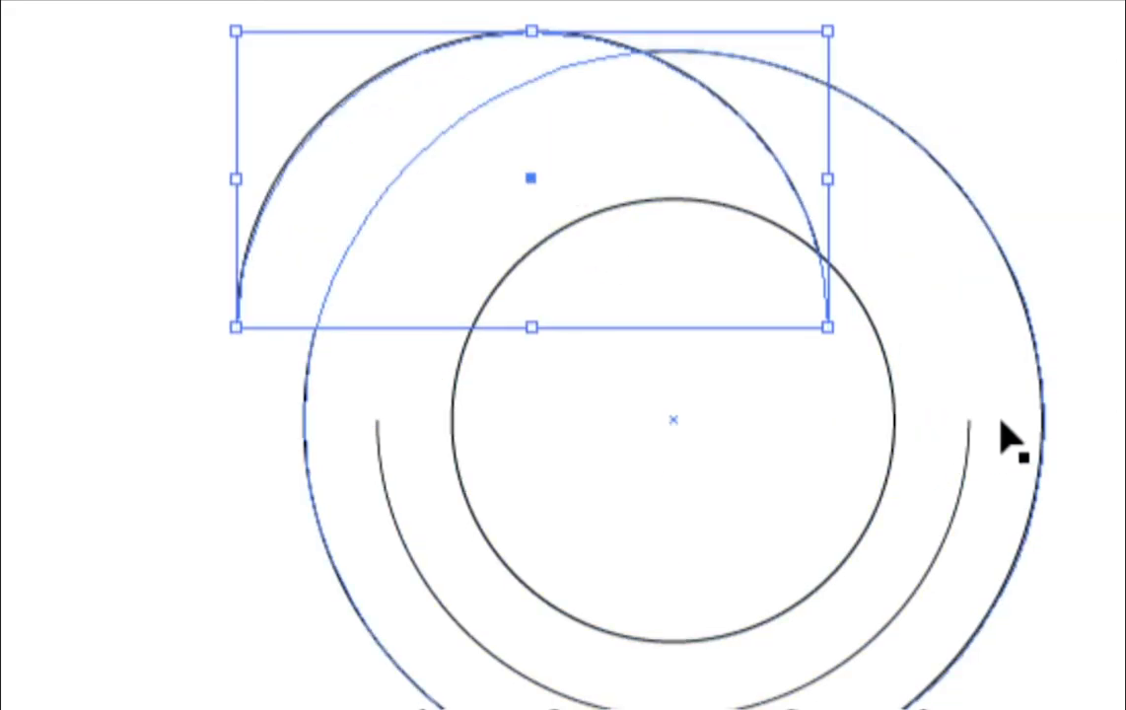
left_click_drag(368, 81, 518, 193)
left_click(160, 156)
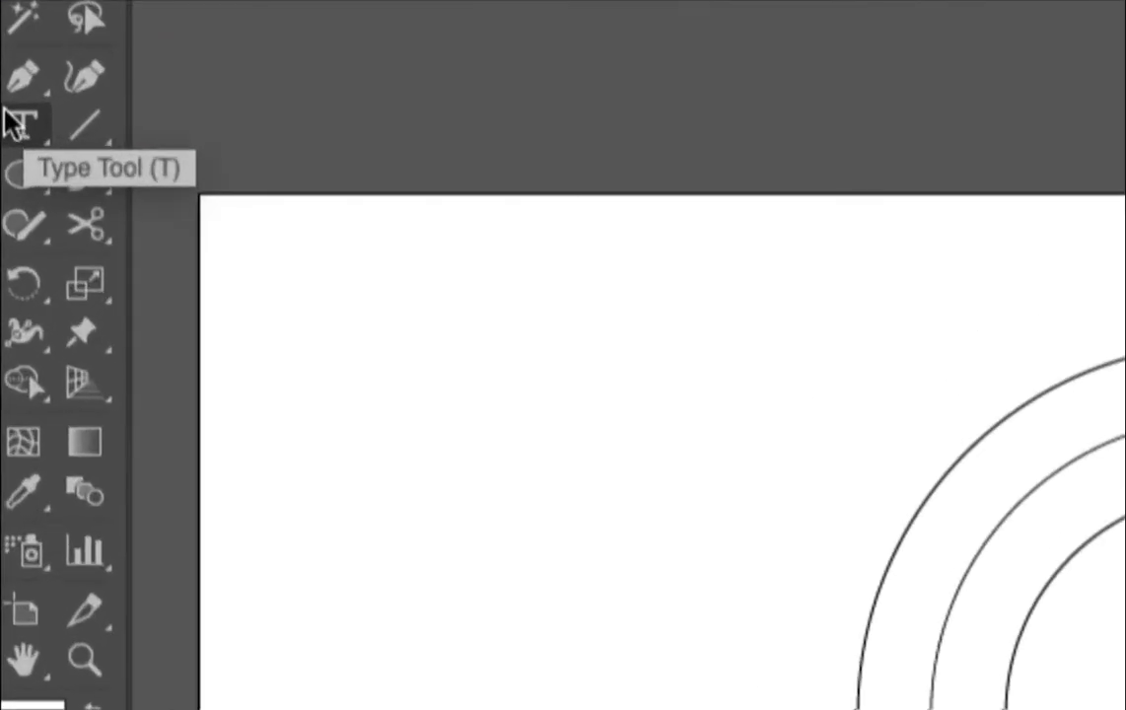
left_click(15, 126)
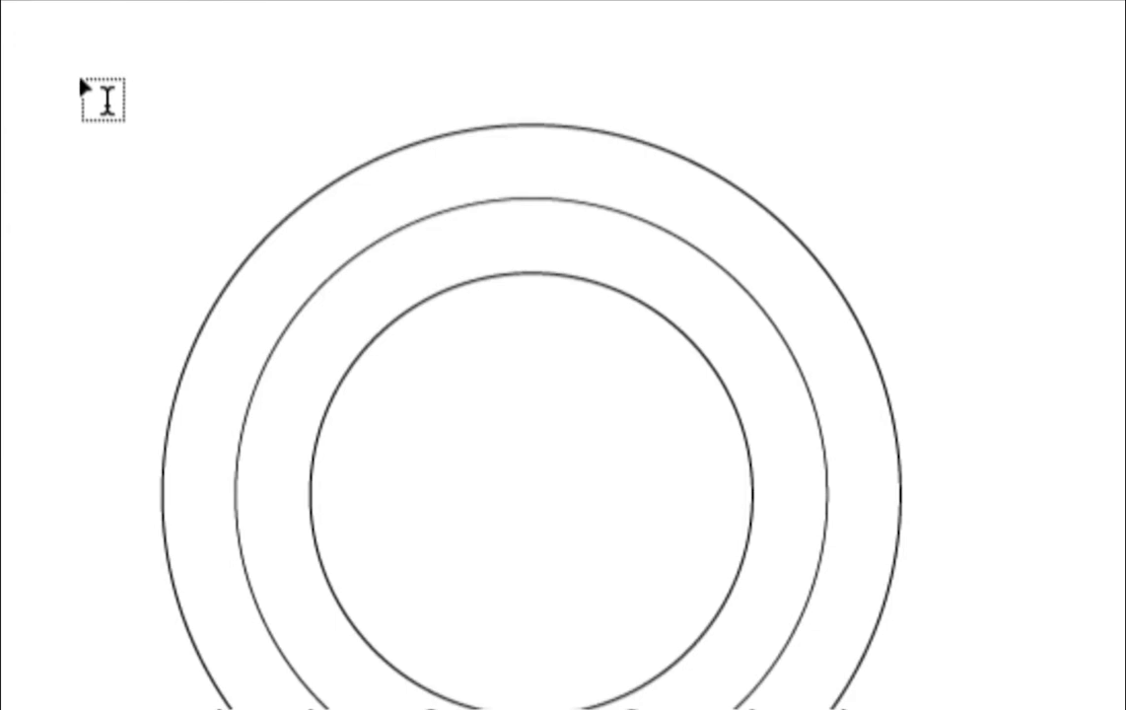
left_click(87, 67)
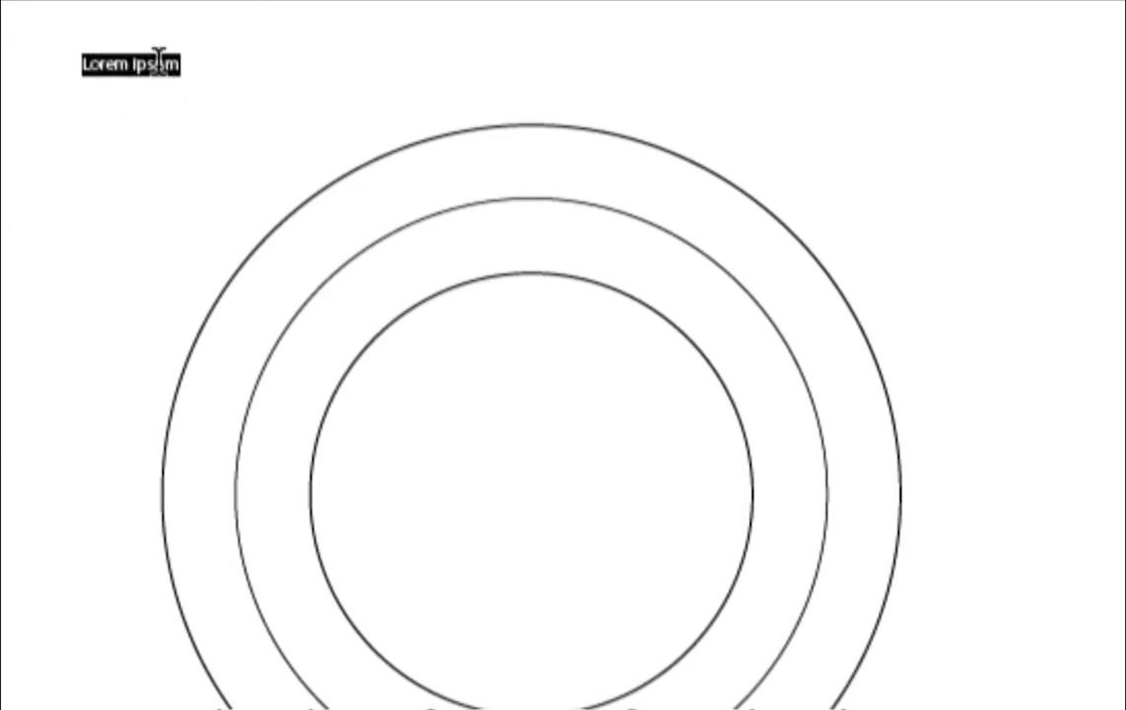
key("Escape")
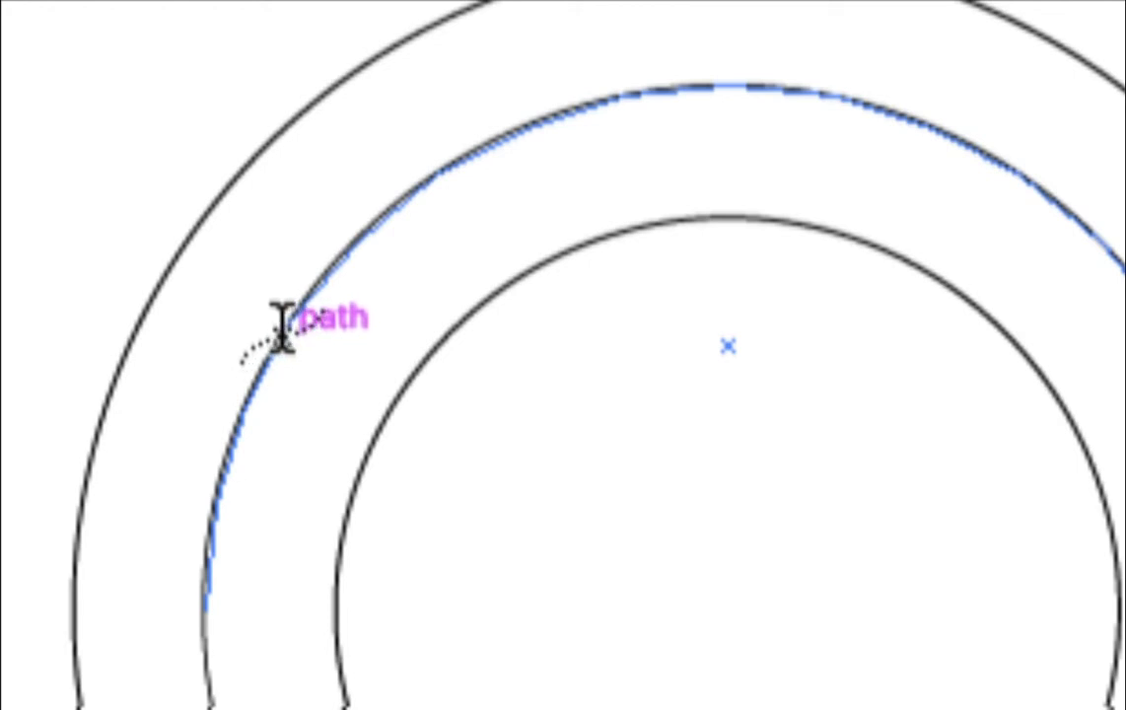
Step: Add type on the upper half of the split middle circle, reading "This text is on a path"
left_click(281, 323)
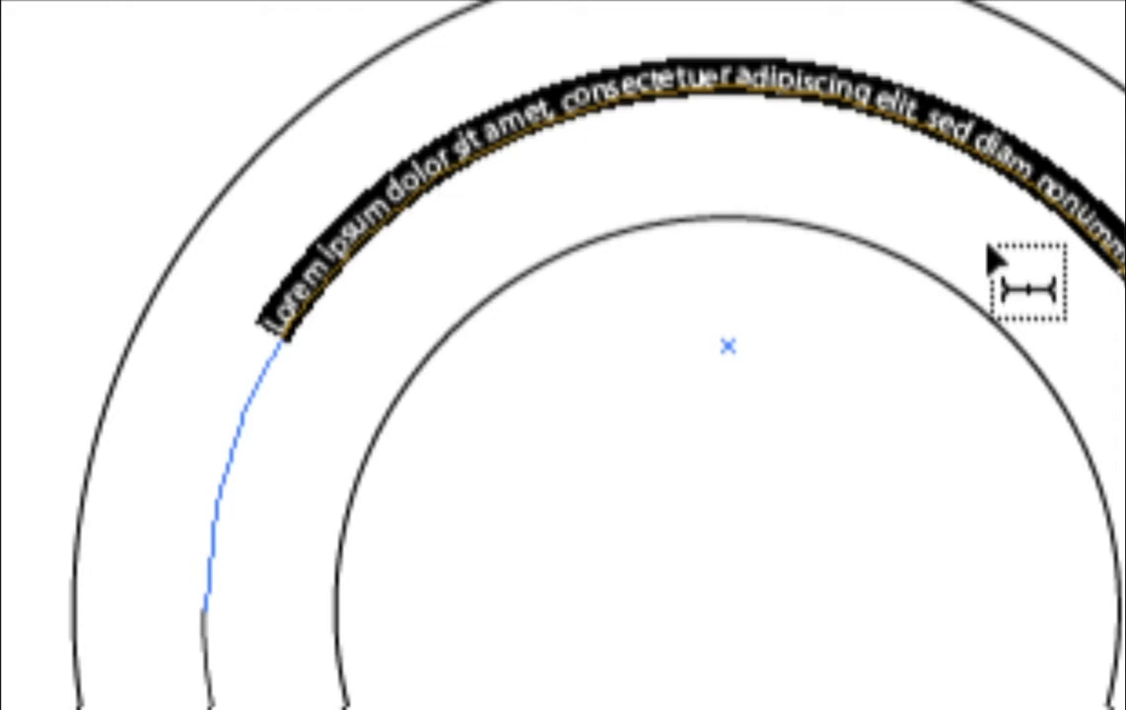
type("This")
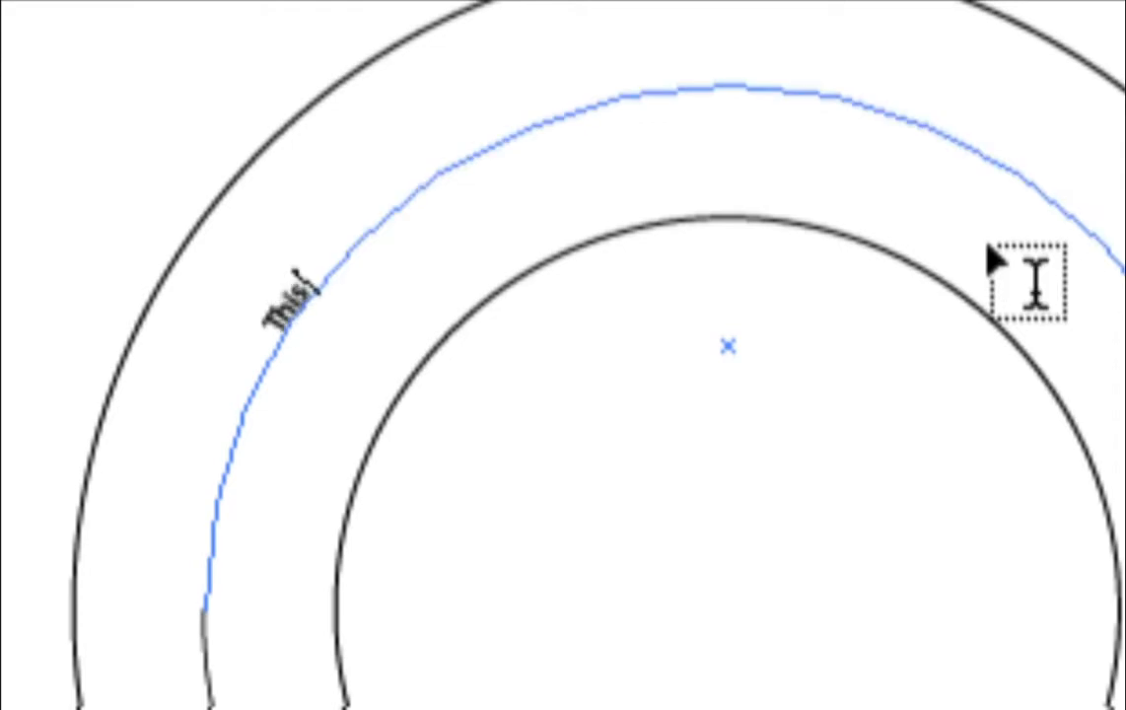
type(" text is on a")
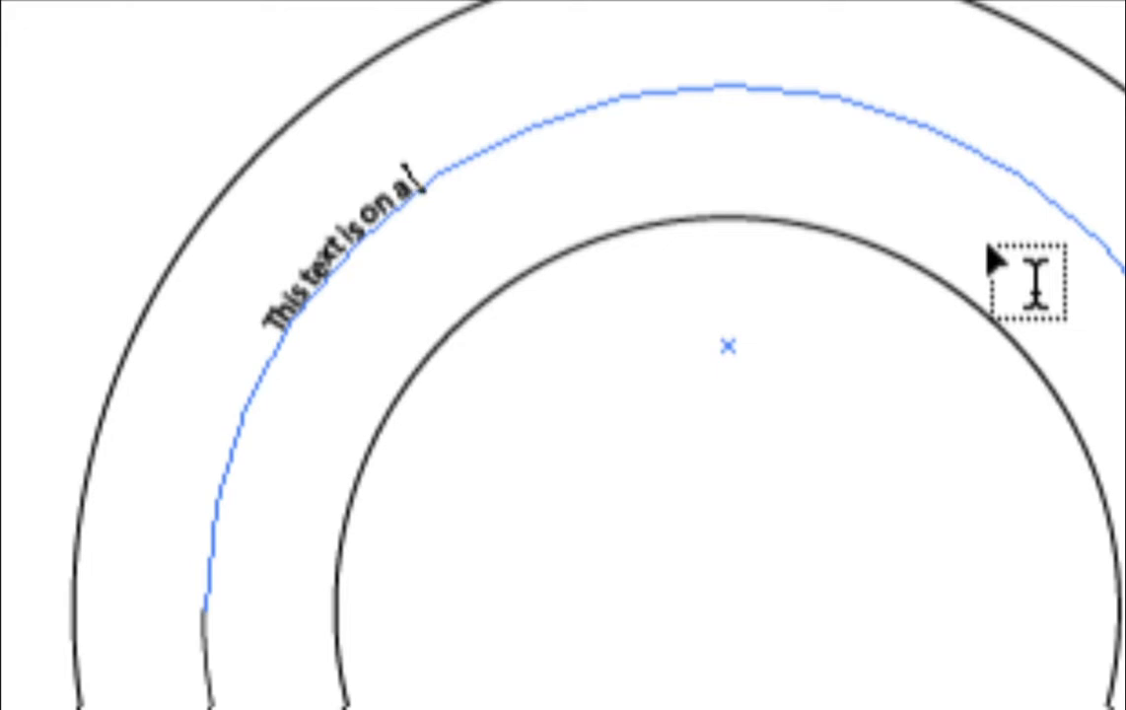
type(" curved")
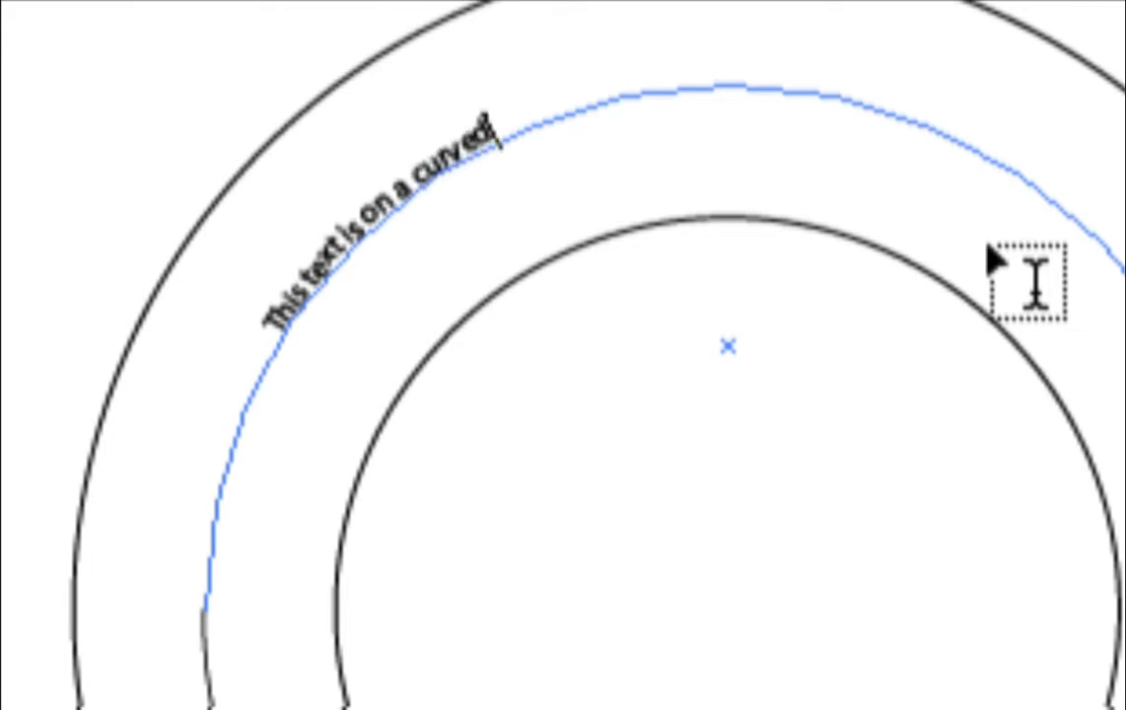
type(" path")
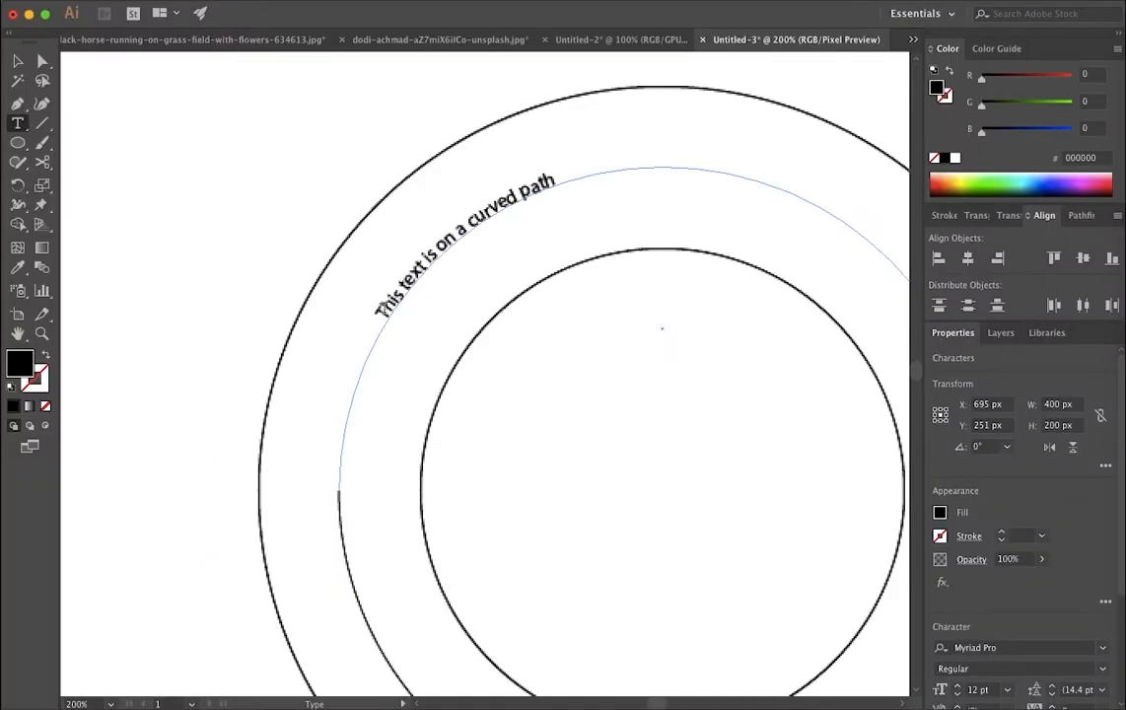
left_click_drag(267, 327, 414, 168)
left_click_drag(464, 219, 580, 190)
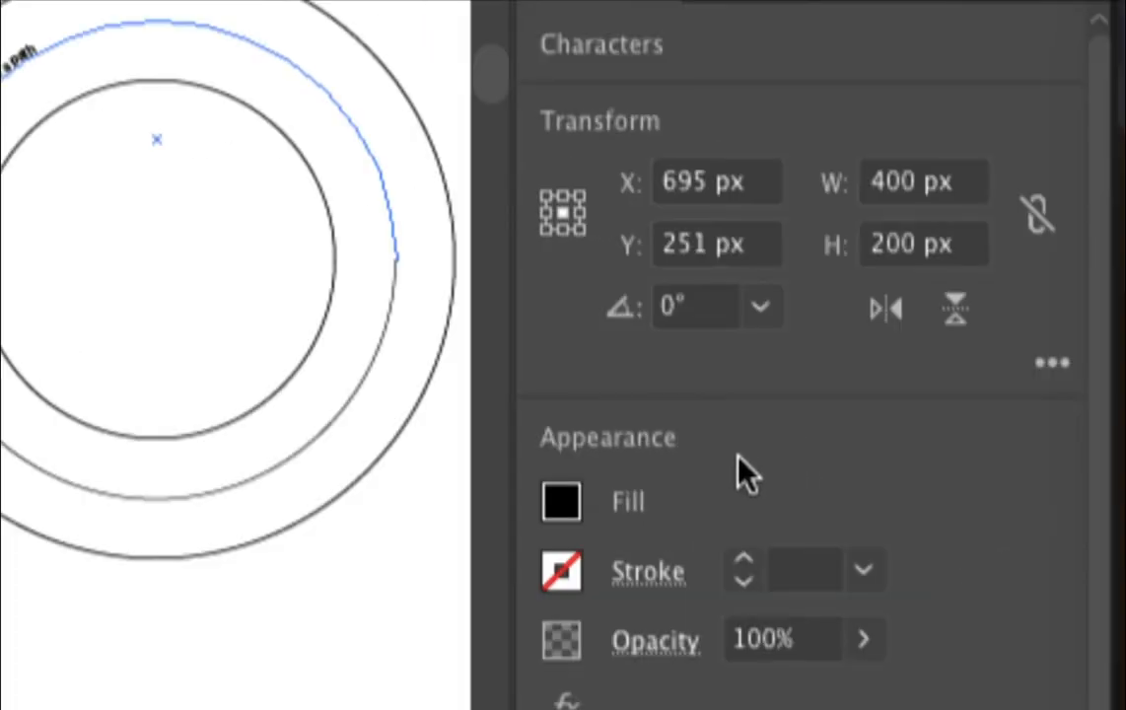
Step: Try to change the path text's fill to green #119F00
scroll(804, 424, "down", 3)
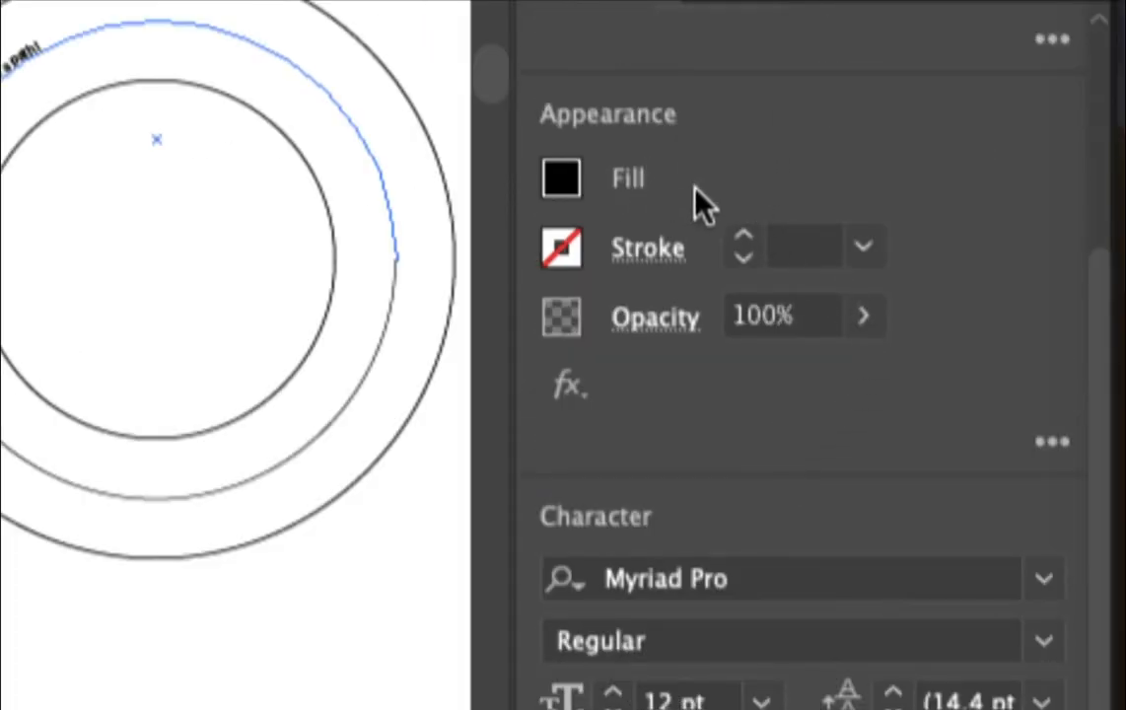
scroll(674, 395, "down", 3)
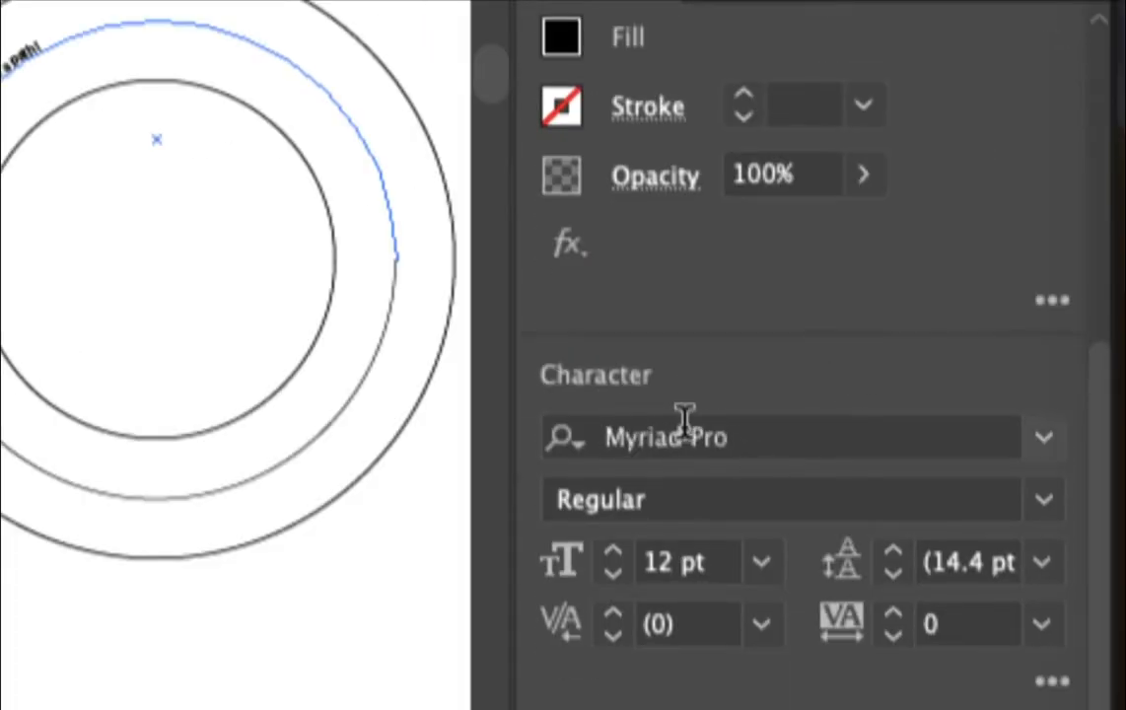
left_click(562, 36)
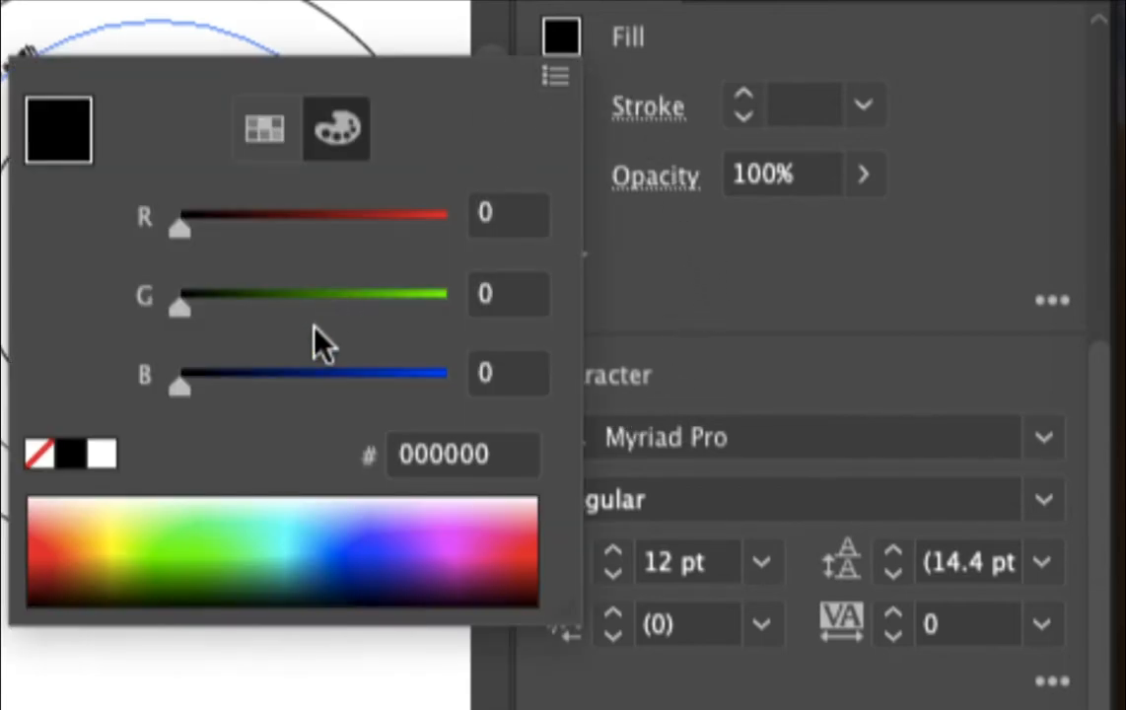
left_click(192, 557)
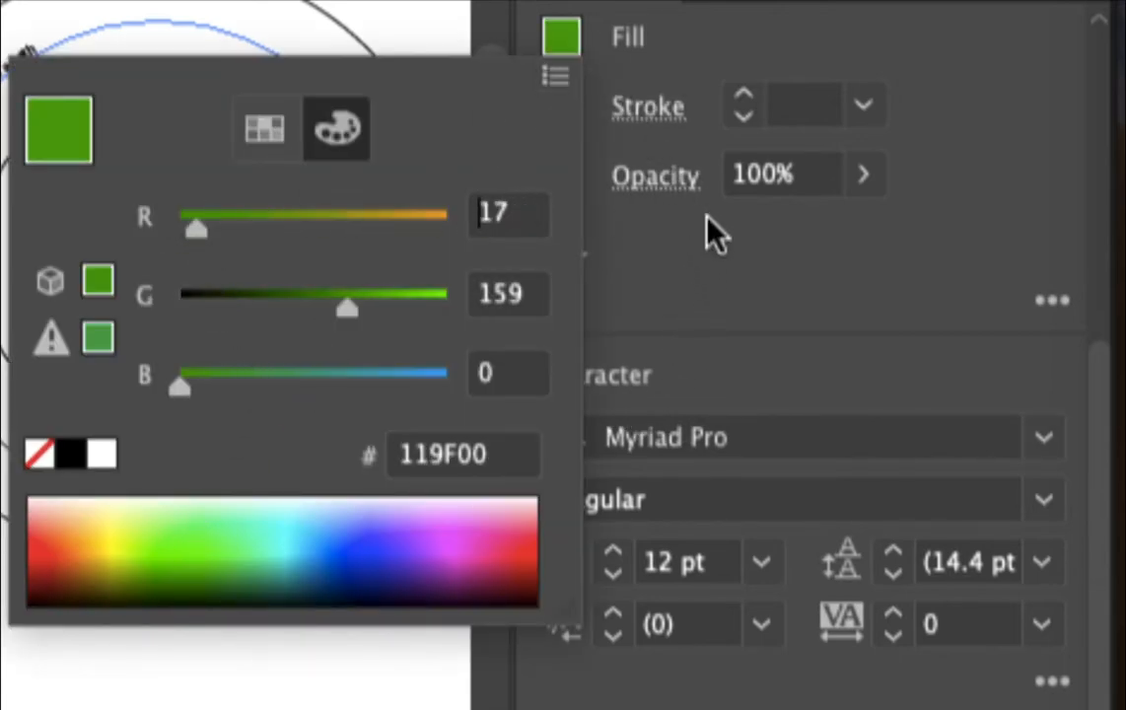
left_click(634, 298)
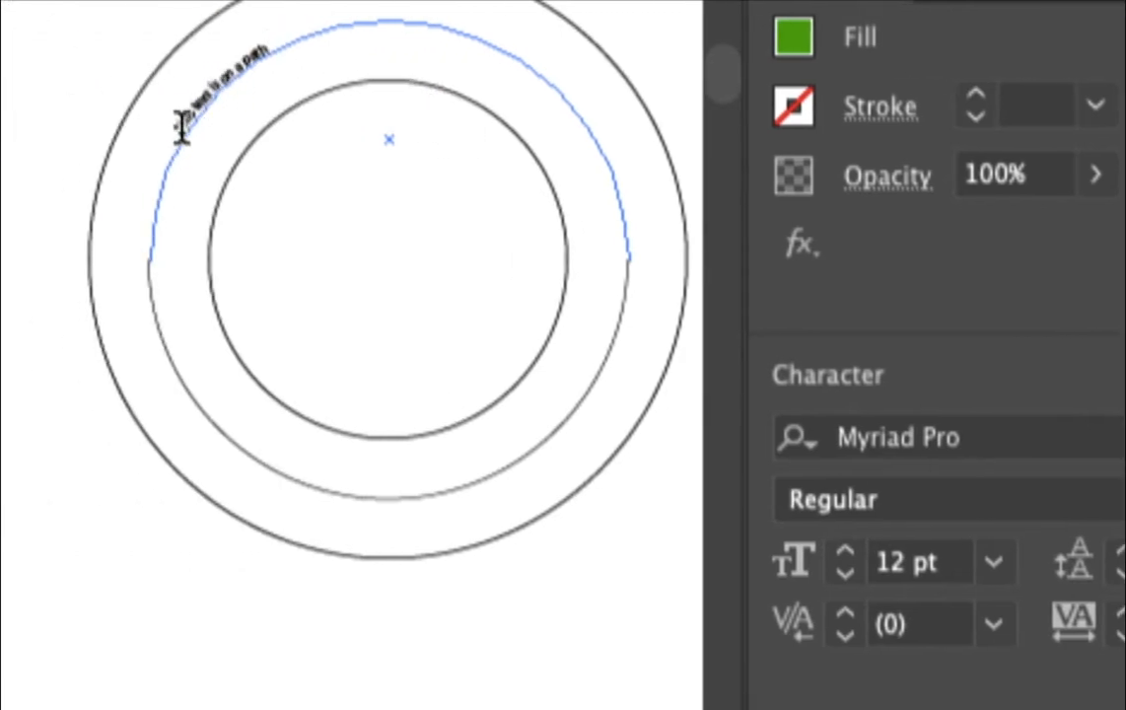
Step: Select all the characters of the path text and fill them with bright green #00D400
left_click_drag(181, 126, 299, 38)
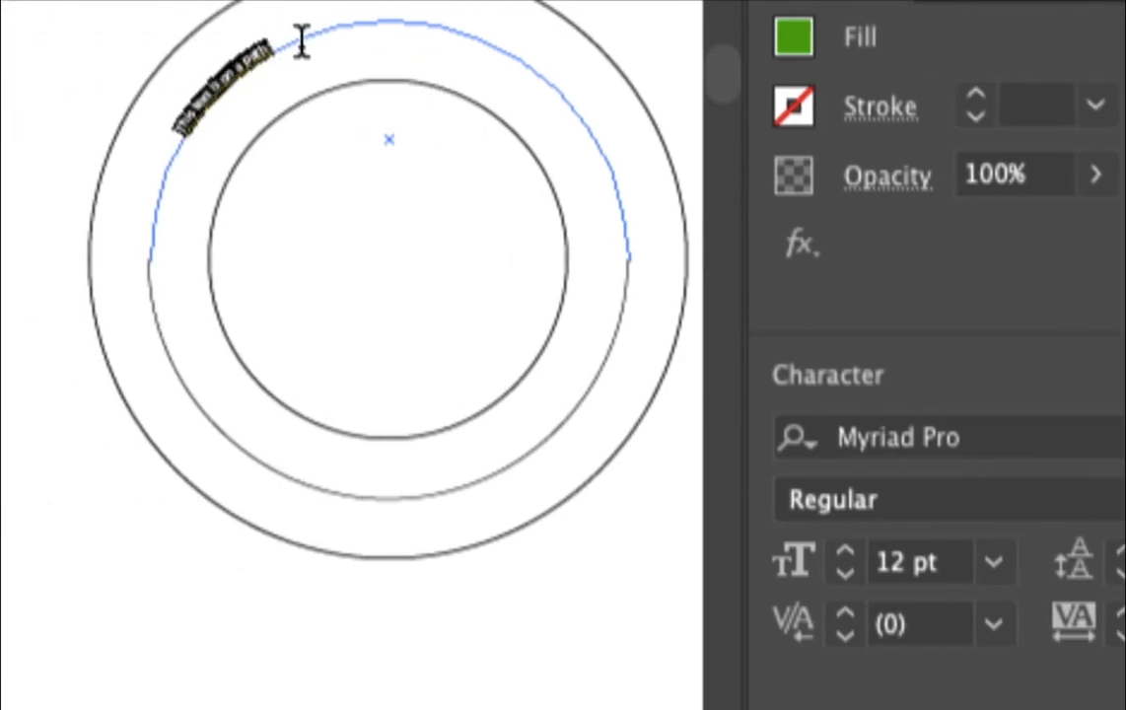
left_click(797, 36)
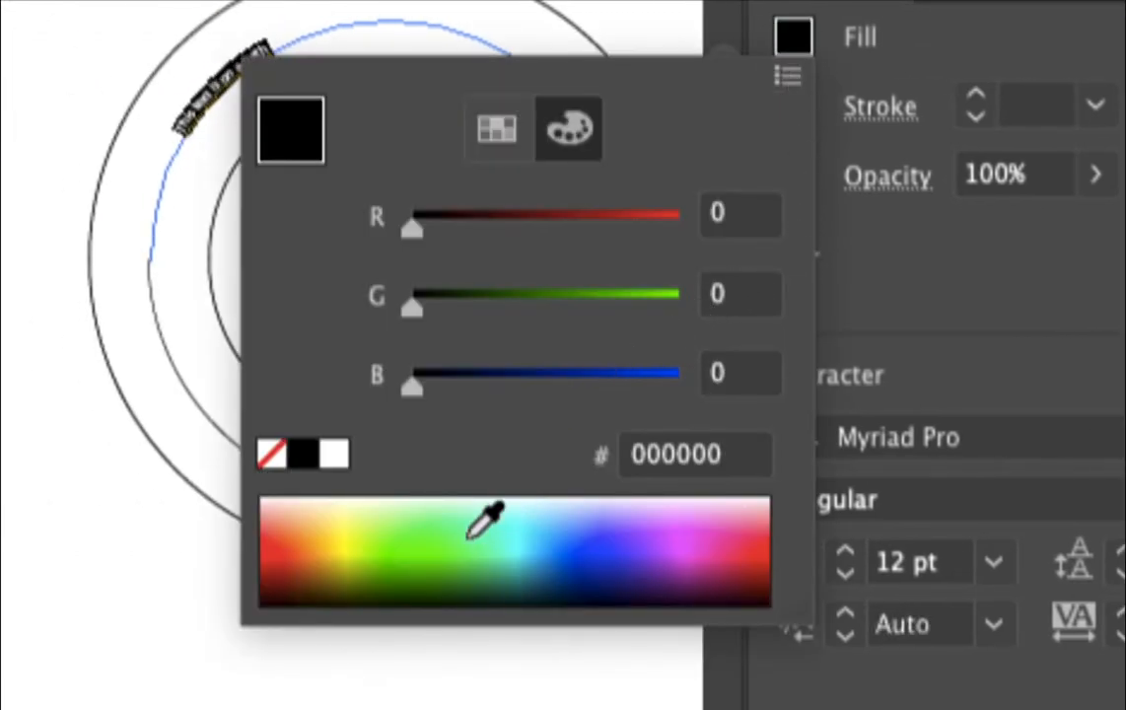
left_click(439, 548)
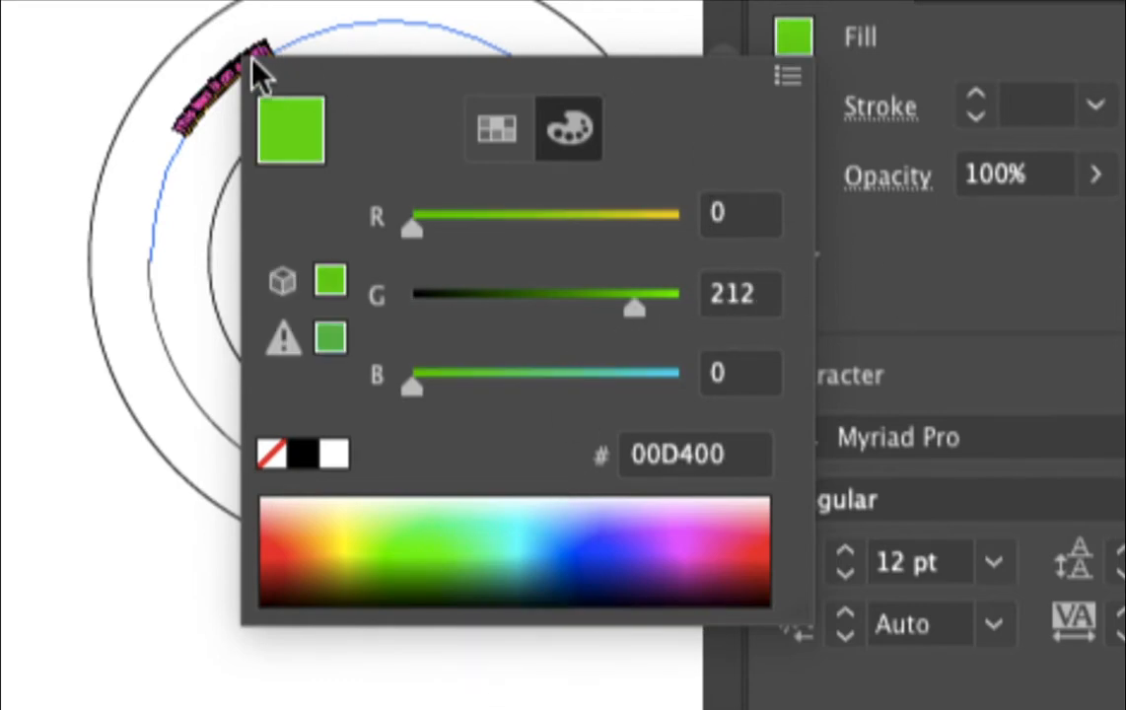
left_click(1102, 277)
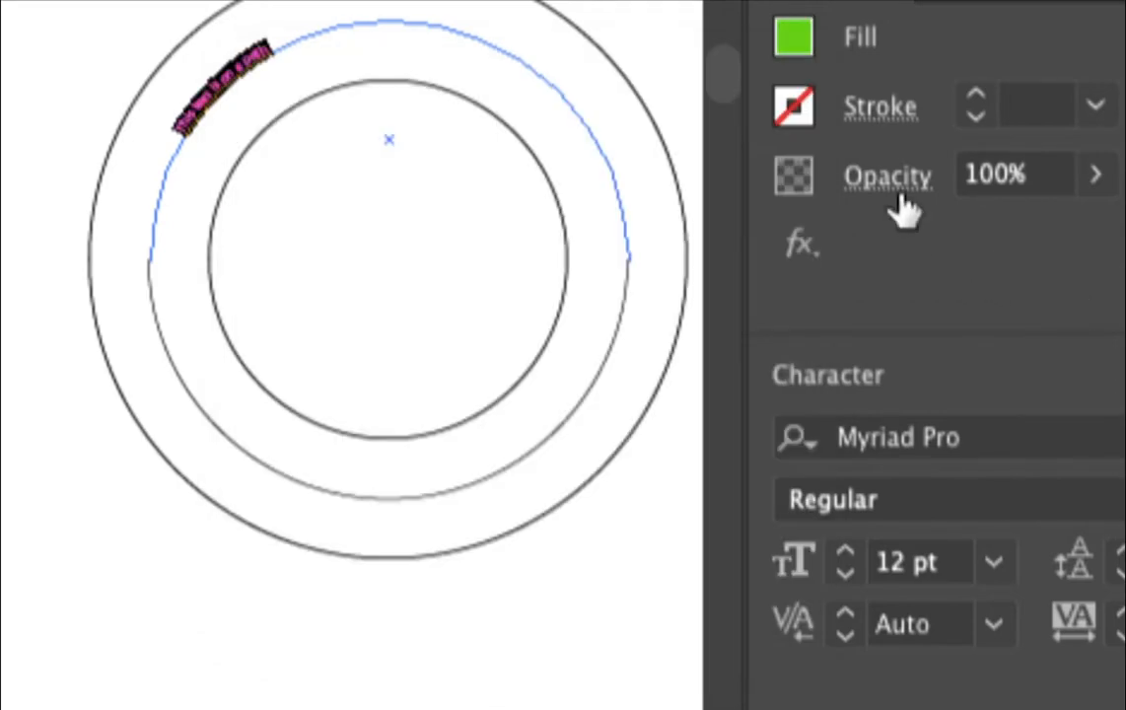
Step: Give the path text a 1 pt yellow stroke in #FFD655 and inspect the colored lettering up close
left_click(808, 109)
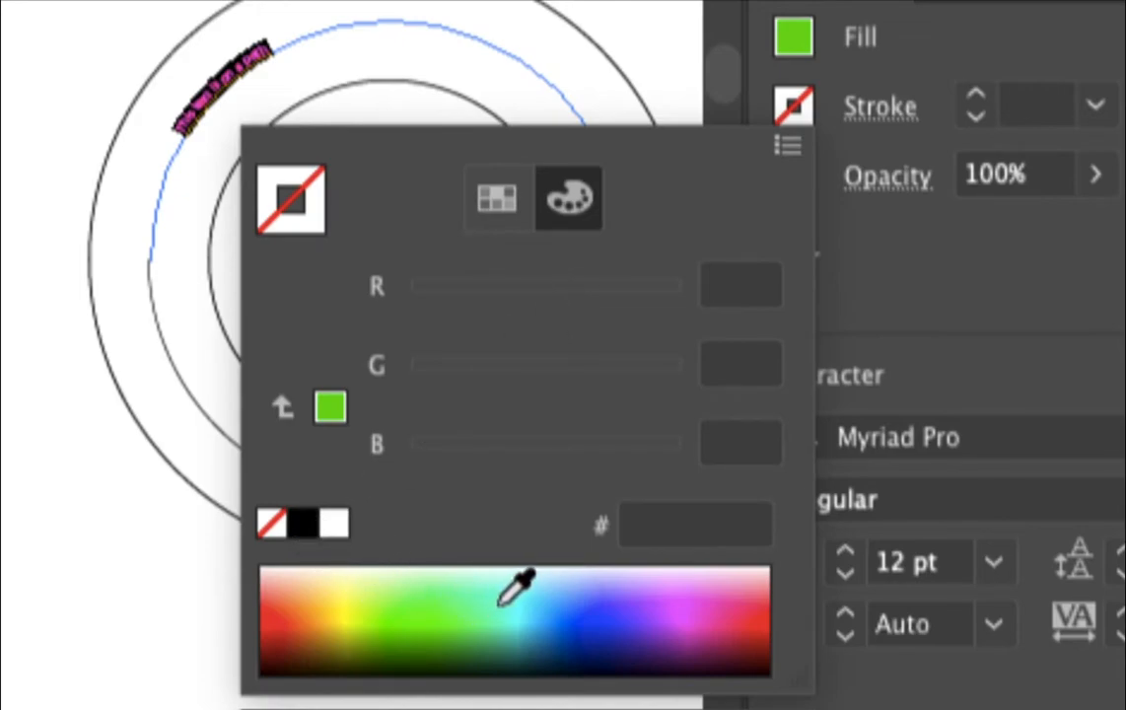
left_click(326, 592)
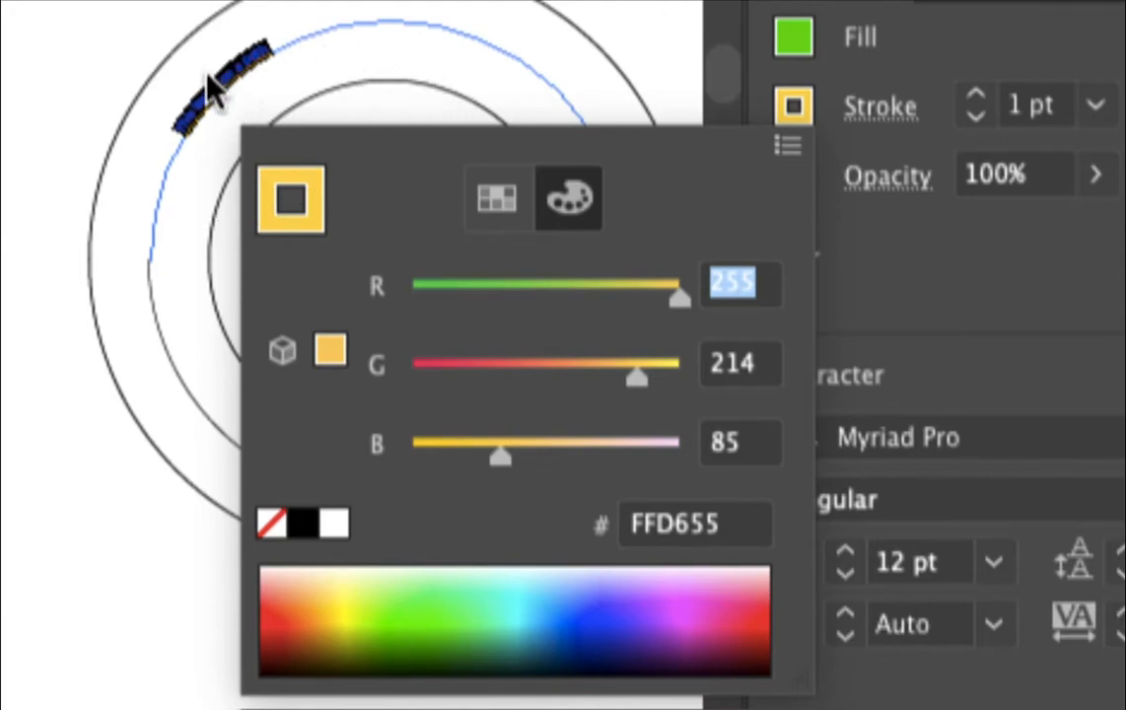
left_click(854, 237)
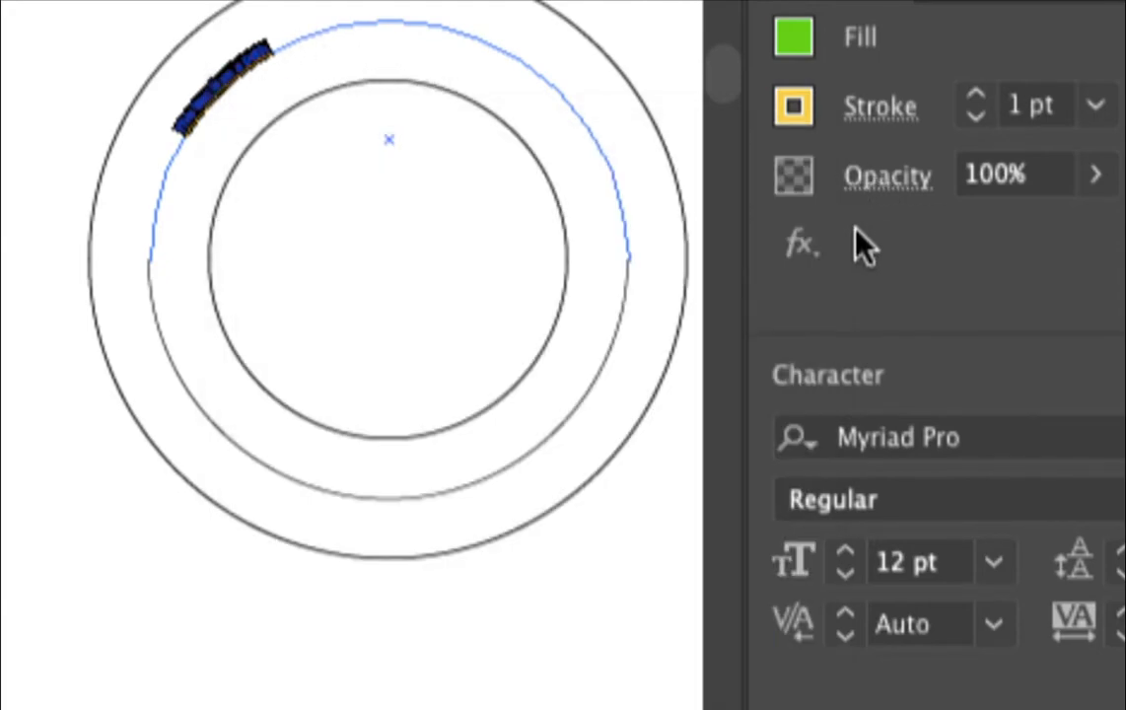
scroll(775, 366, "up", 9)
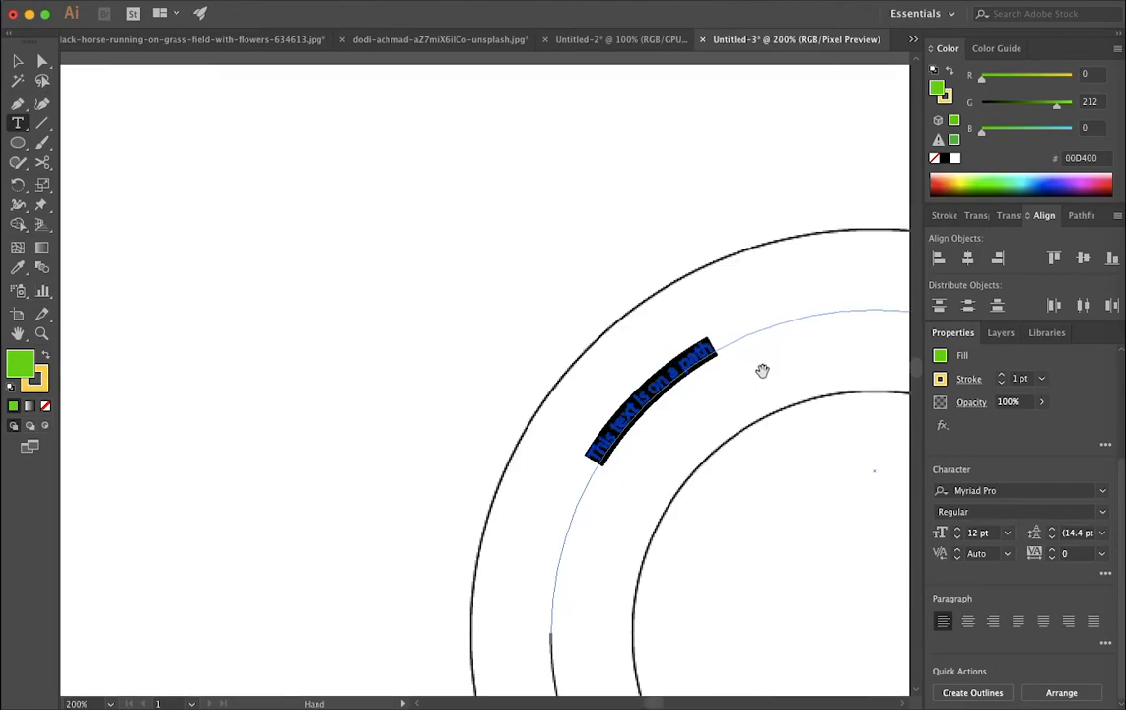
scroll(456, 283, "down", 3)
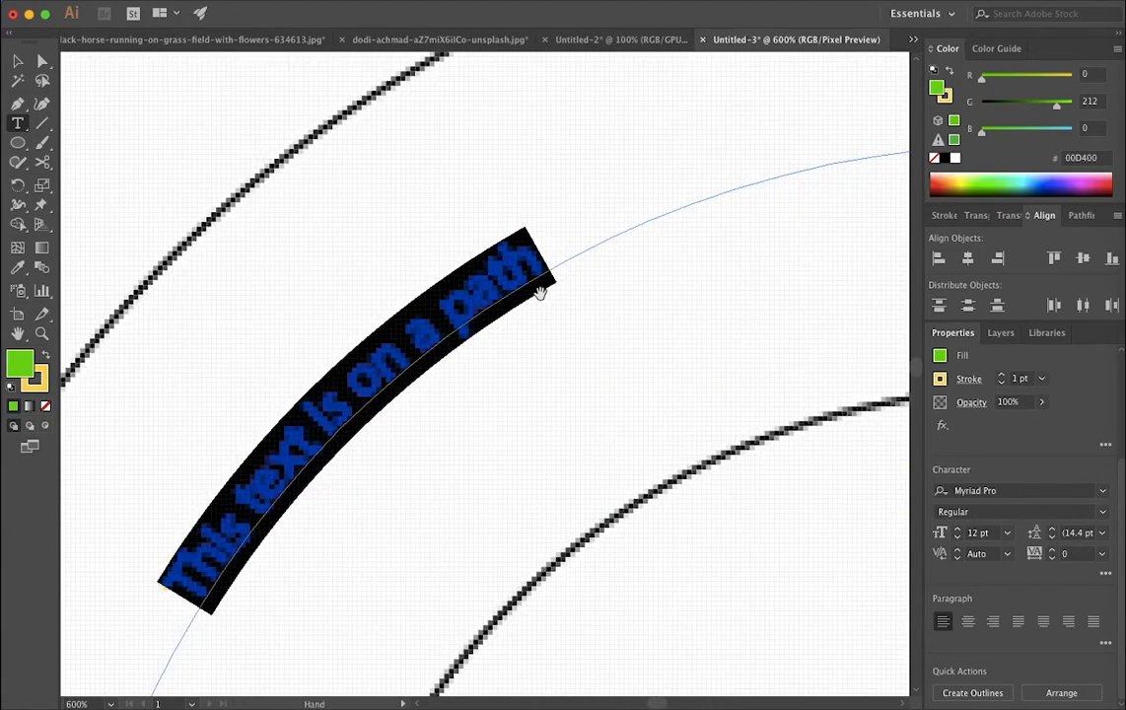
left_click(479, 296)
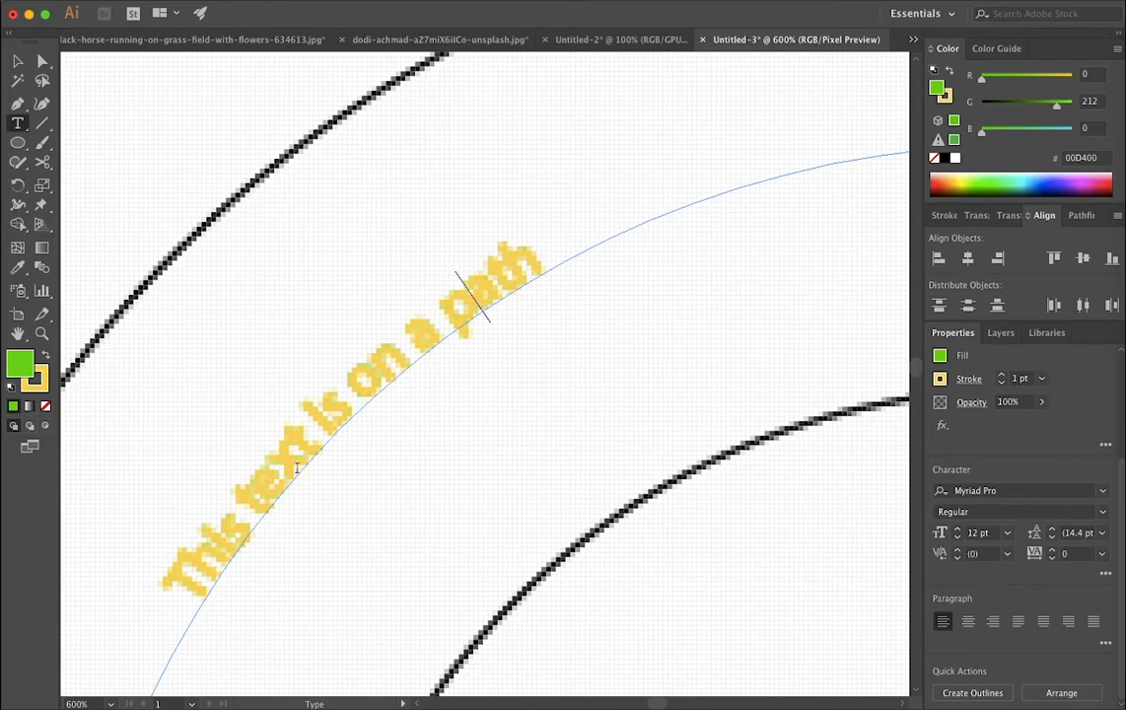
Step: Select the entire path text and reduce its font size to 9 pt
left_click_drag(187, 613, 585, 225)
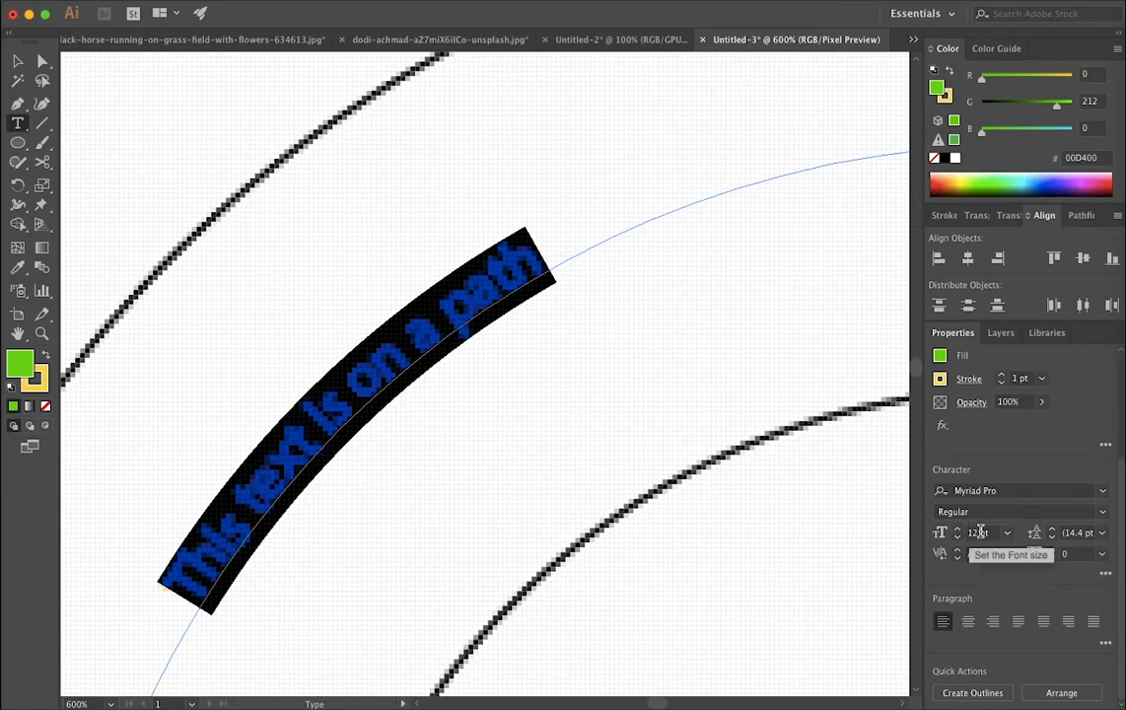
scroll(972, 531, "down", 3)
key("super+minus")
key("super+minus")
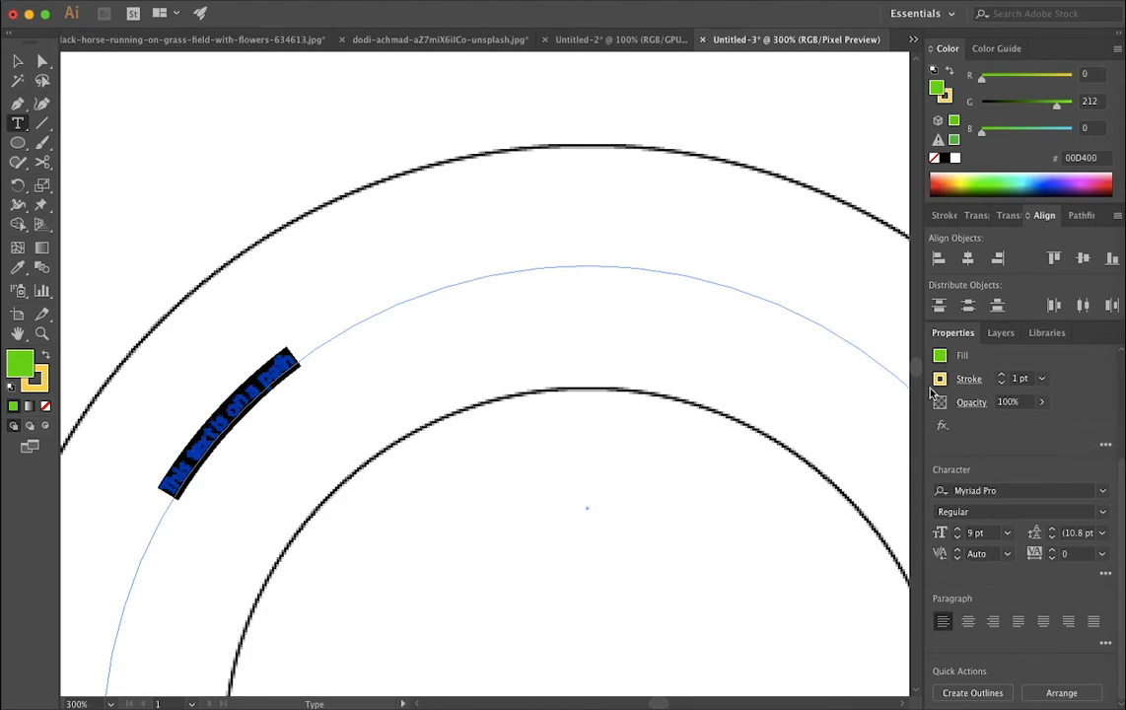
Step: Reset the path text to a black fill and remove its stroke
left_click(940, 356)
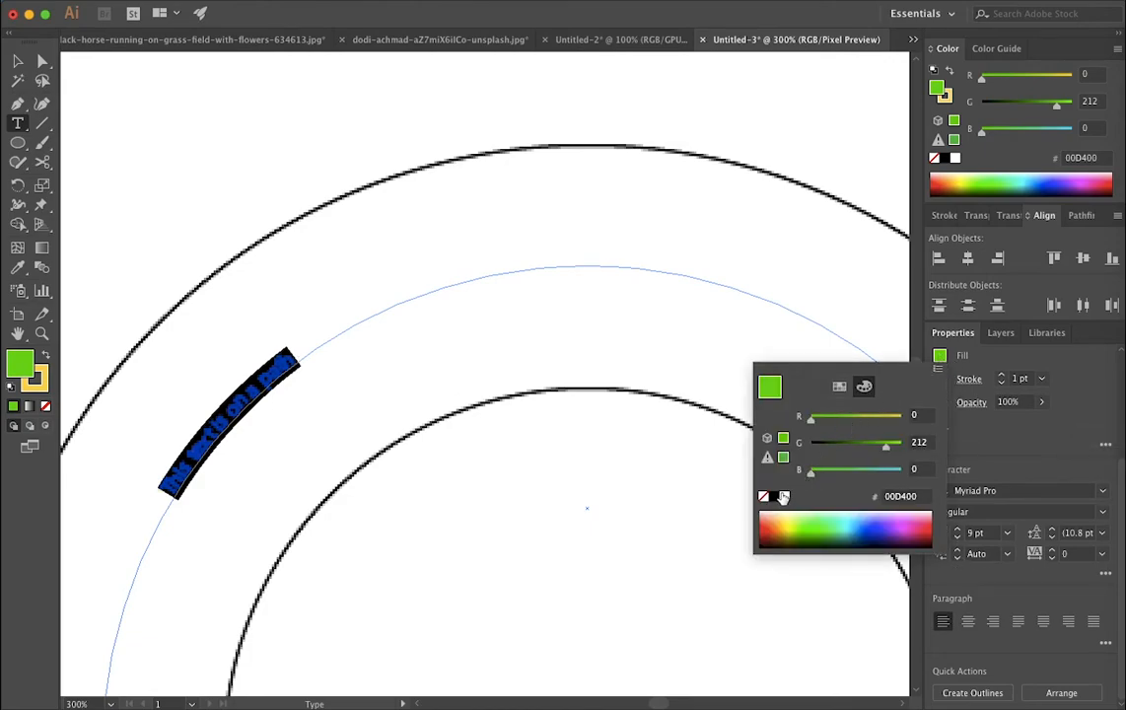
left_click(782, 497)
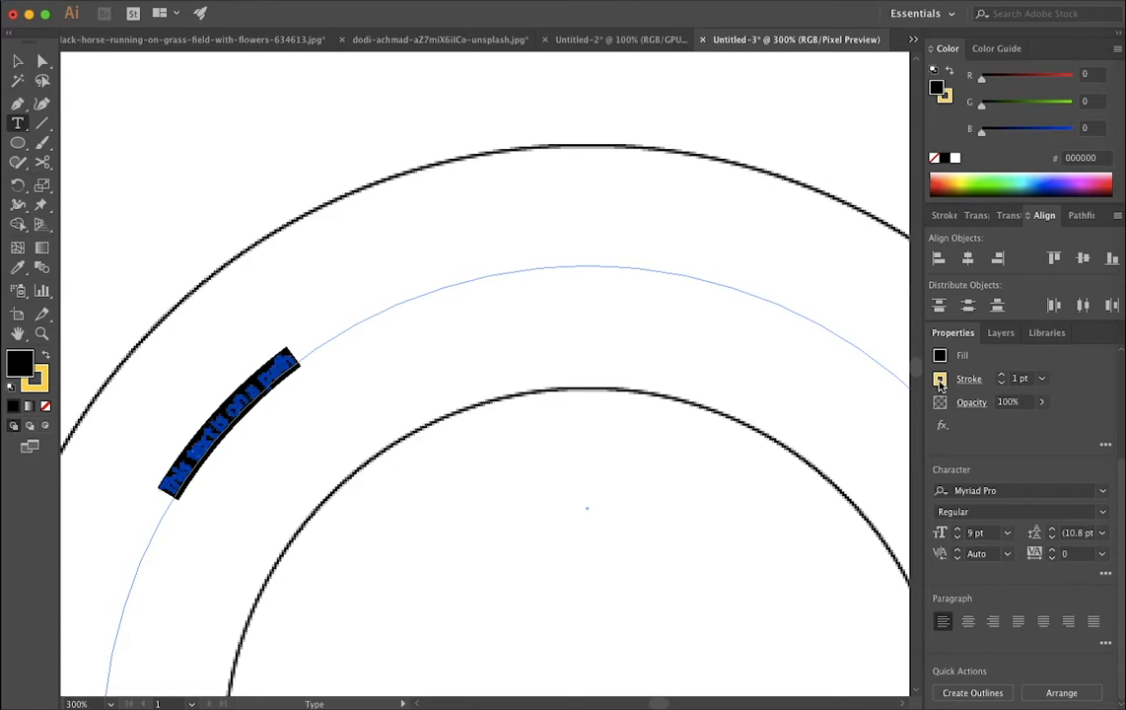
left_click(940, 381)
left_click(765, 521)
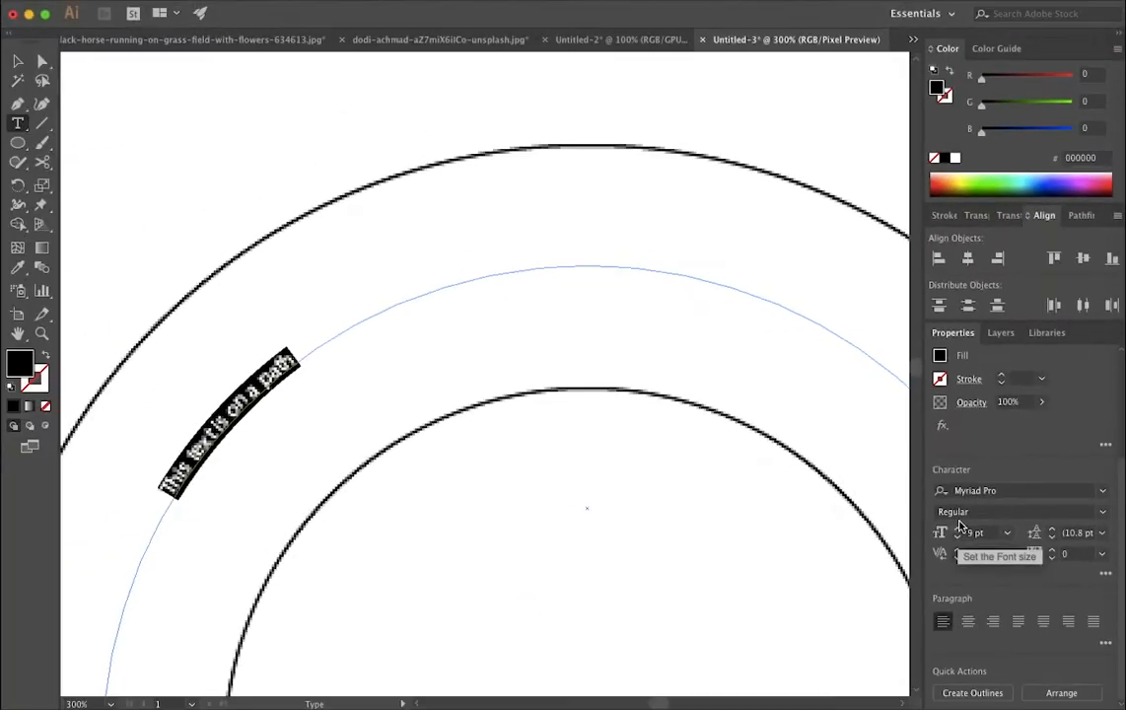
Step: Enlarge the selected path text to a font size of 40 pt
left_click(962, 530)
left_click(962, 530)
left_click(963, 530)
left_click(962, 530)
left_click(962, 531)
left_click(961, 531)
left_click(962, 531)
left_click(962, 530)
left_click(962, 530)
left_click(961, 530)
left_click(961, 530)
left_click(961, 530)
left_click(962, 531)
left_click(961, 531)
left_click(961, 531)
left_click(962, 531)
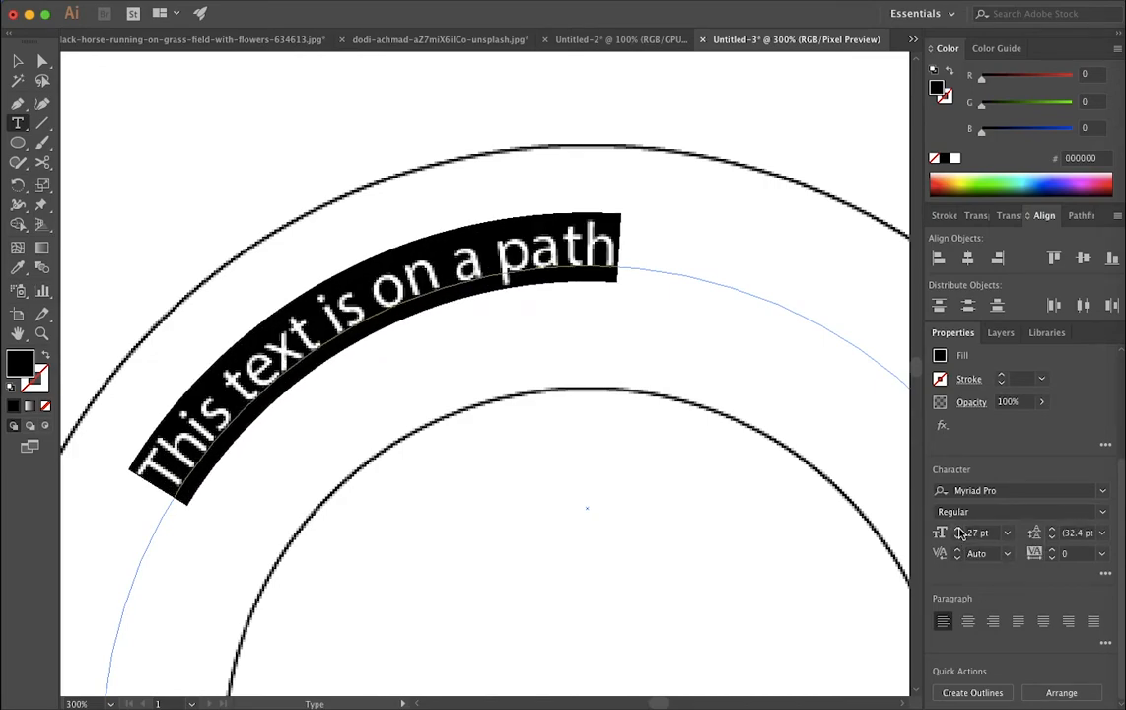
left_click(962, 531)
left_click(962, 531)
left_click(962, 530)
left_click(962, 531)
left_click(962, 530)
left_click(961, 531)
left_click(961, 531)
left_click(962, 531)
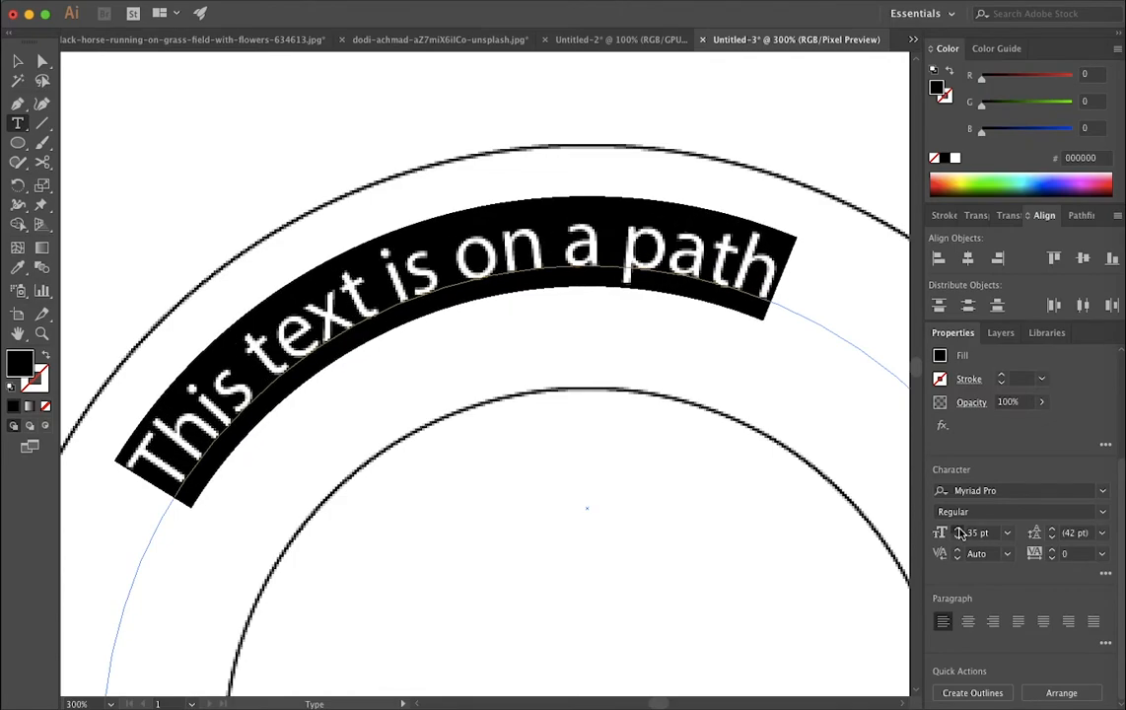
left_click(961, 530)
left_click(962, 530)
left_click(962, 531)
left_click(962, 531)
left_click(962, 531)
left_click(961, 531)
left_click(962, 530)
left_click(961, 531)
left_click(961, 530)
left_click(961, 530)
left_click(961, 531)
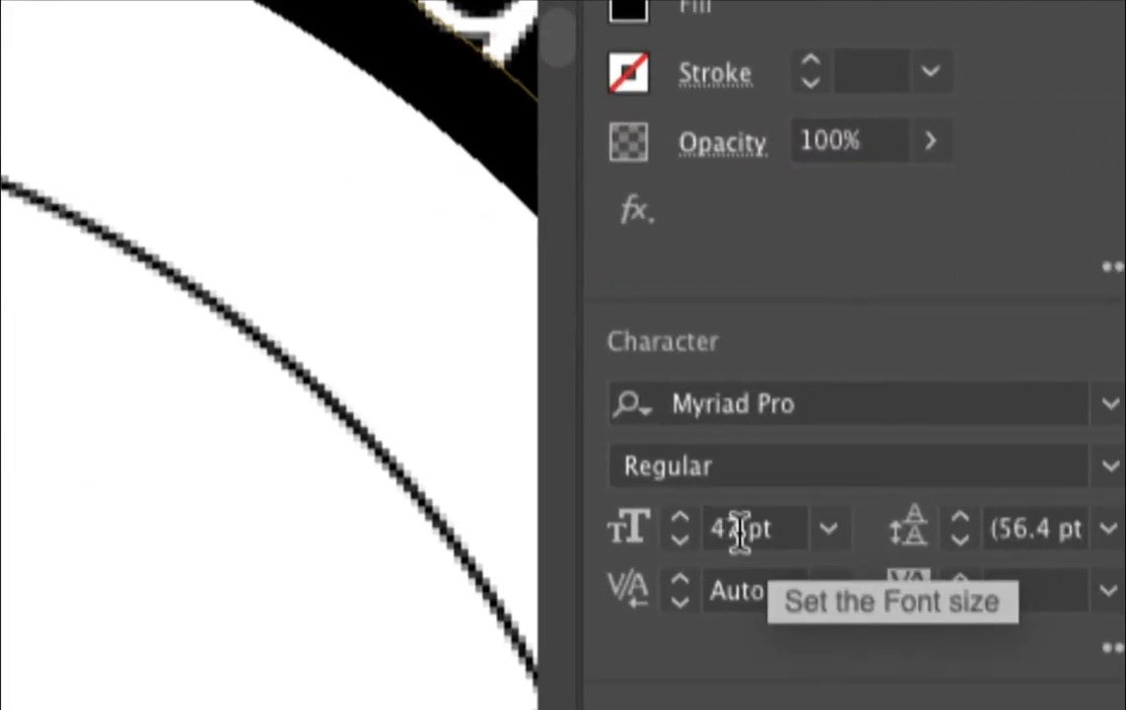
left_click(680, 520)
left_click(681, 521)
left_click(680, 521)
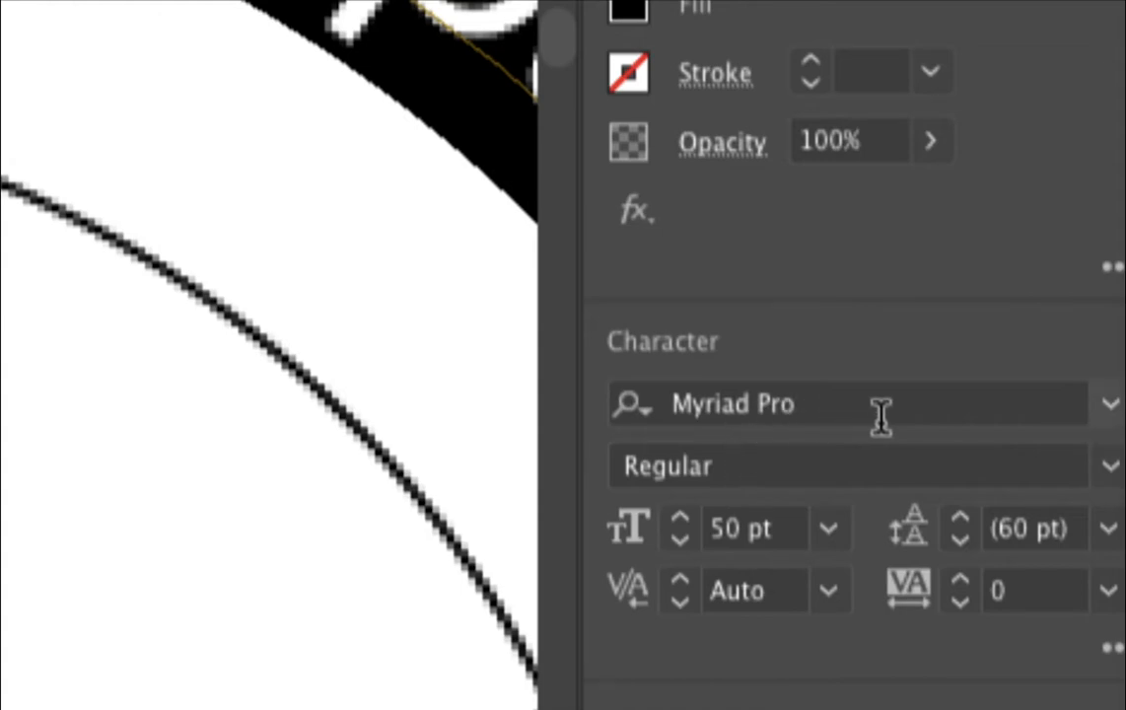
left_click(681, 538)
left_click(680, 539)
left_click(680, 539)
left_click(680, 539)
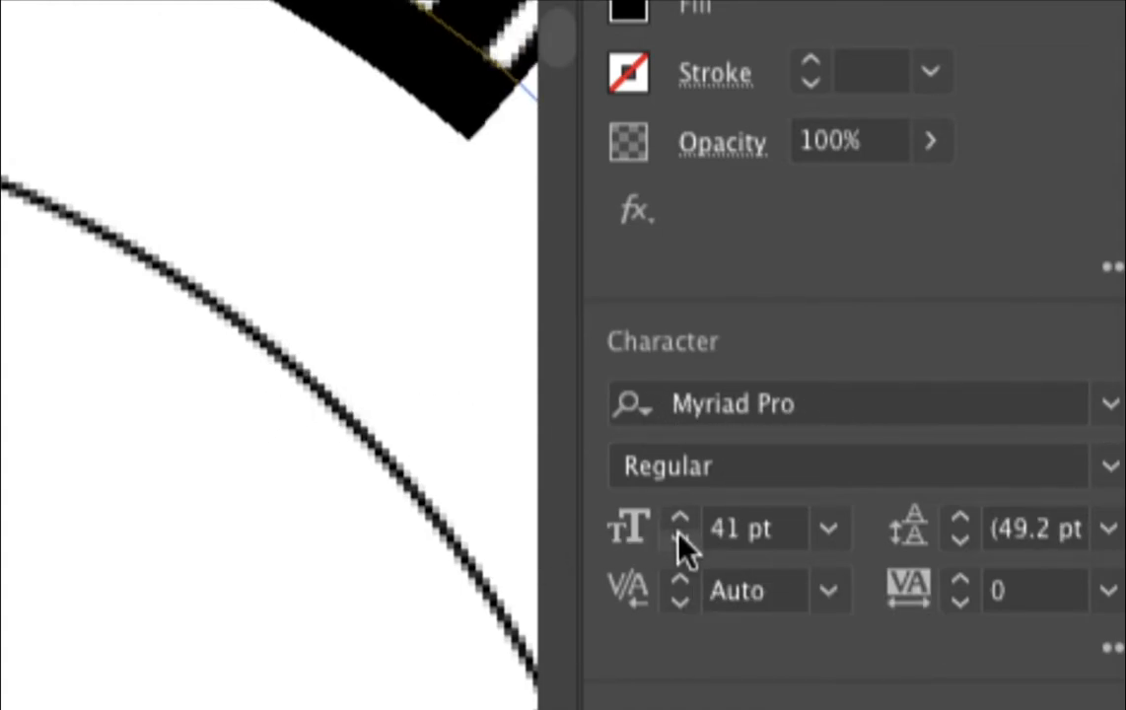
left_click(680, 540)
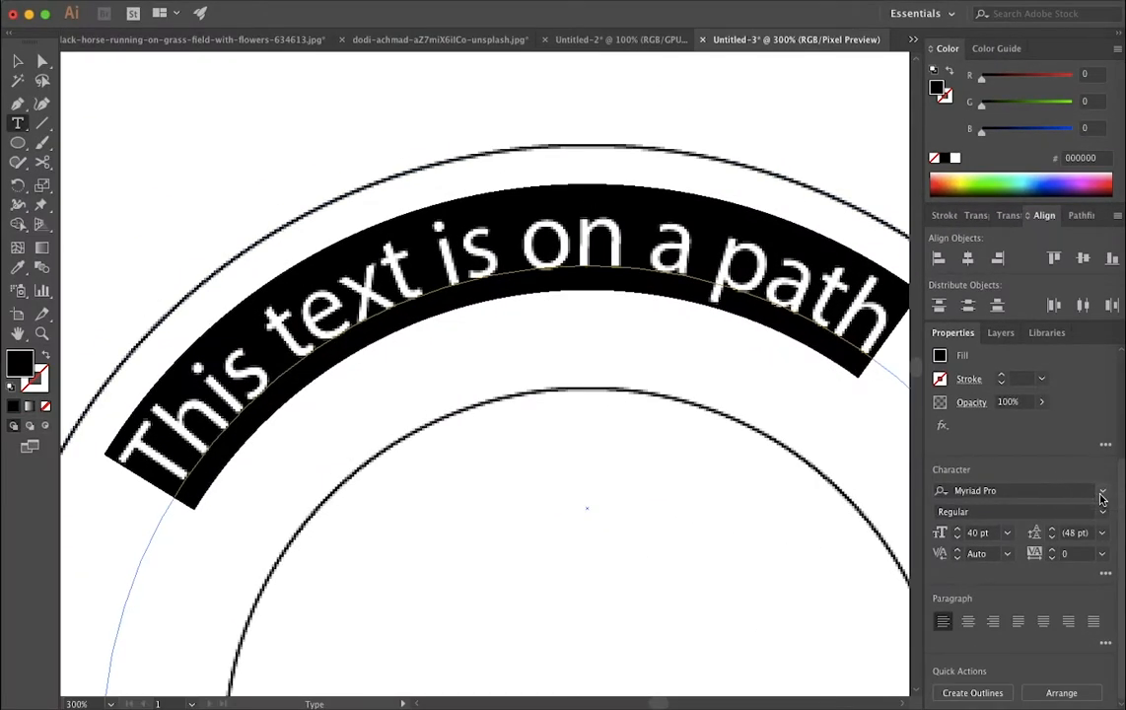
Step: Change the path text's font to Chalkboard and its fill to green #00DF19
left_click(1104, 496)
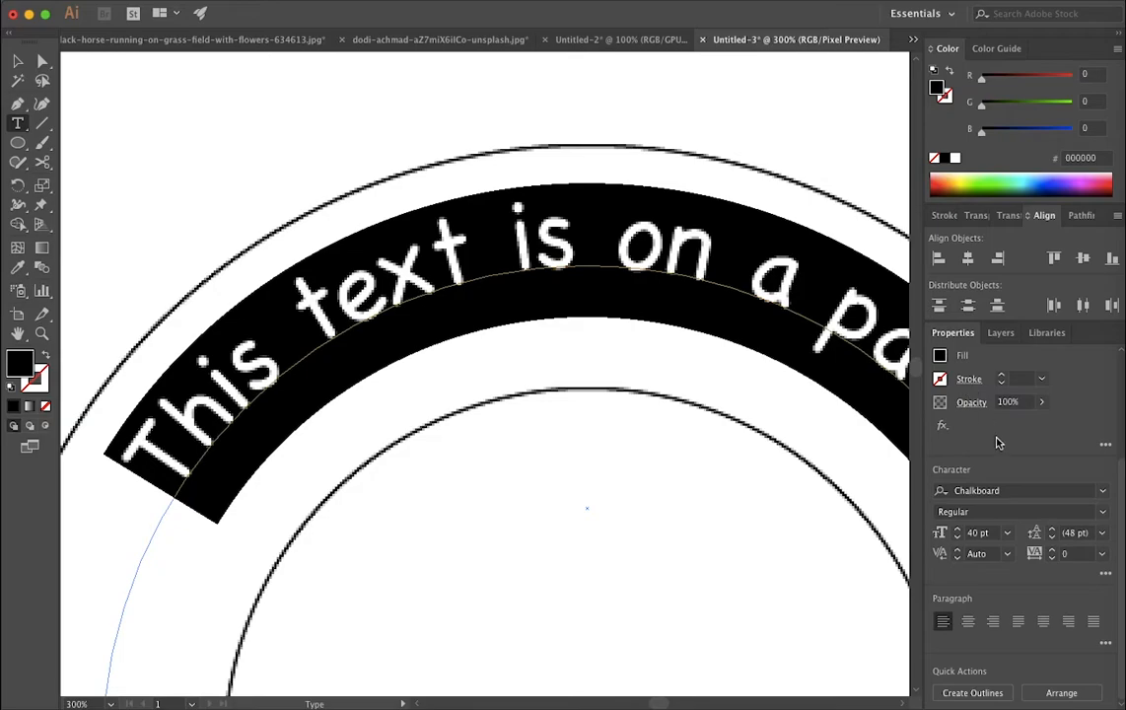
left_click(941, 356)
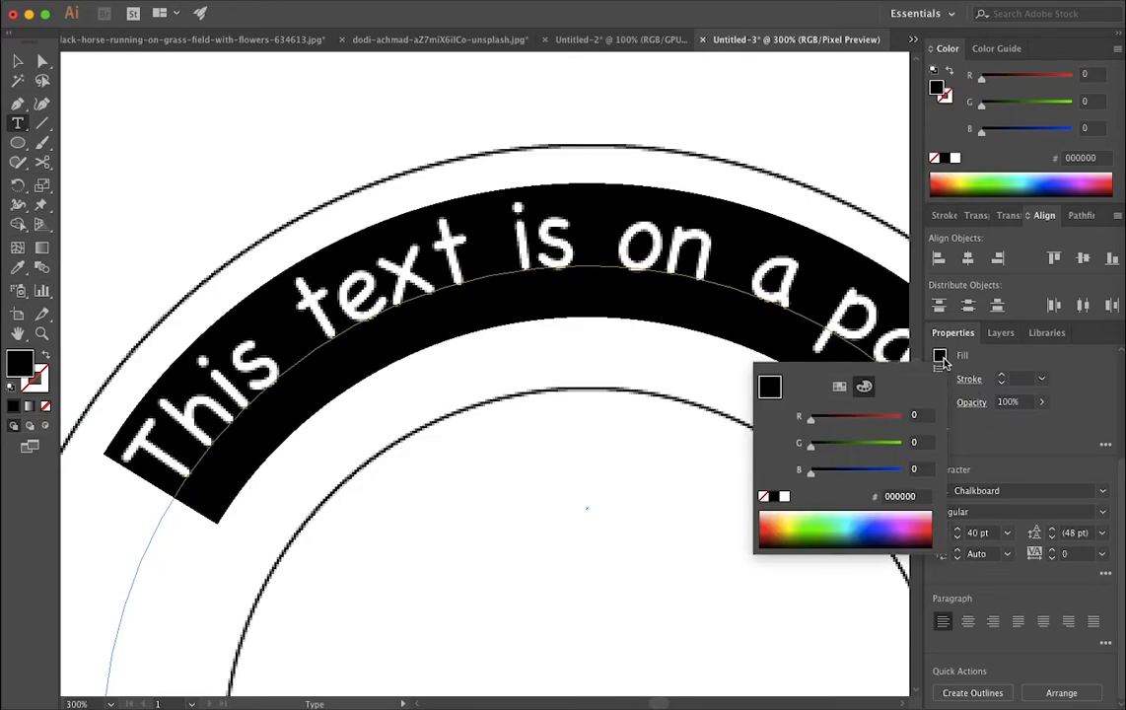
left_click(824, 525)
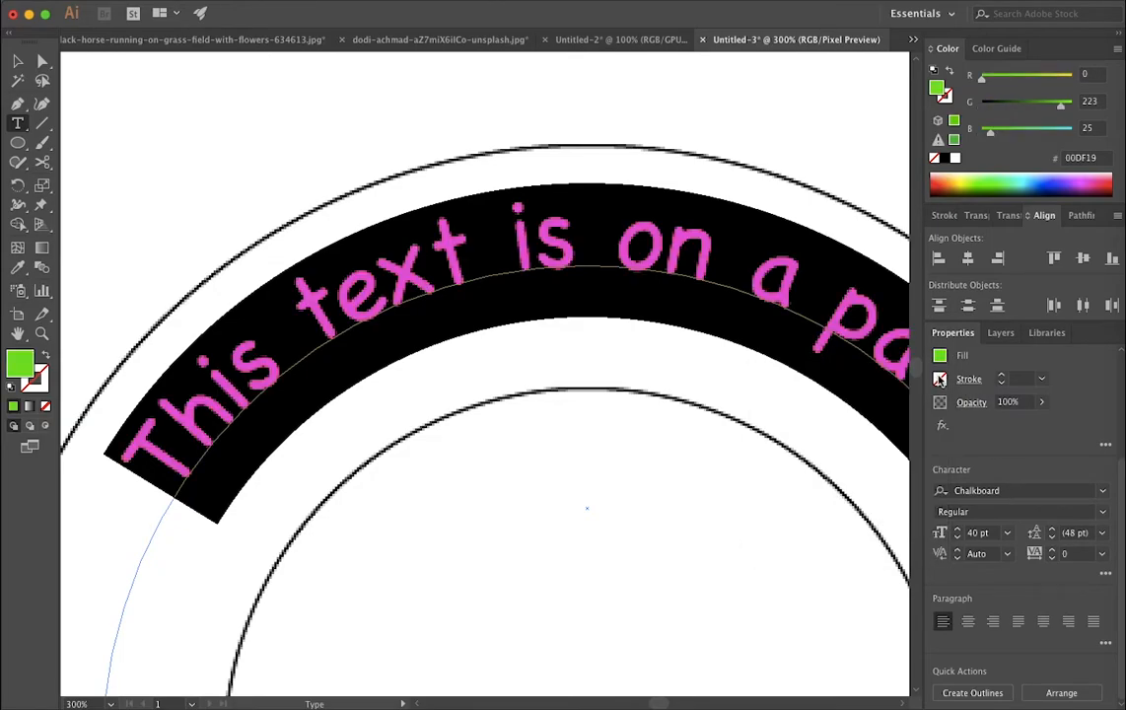
Step: Give the selected path text a 1 pt yellow stroke, colour #F6FF2A, and deselect the characters
left_click(941, 380)
left_click(794, 542)
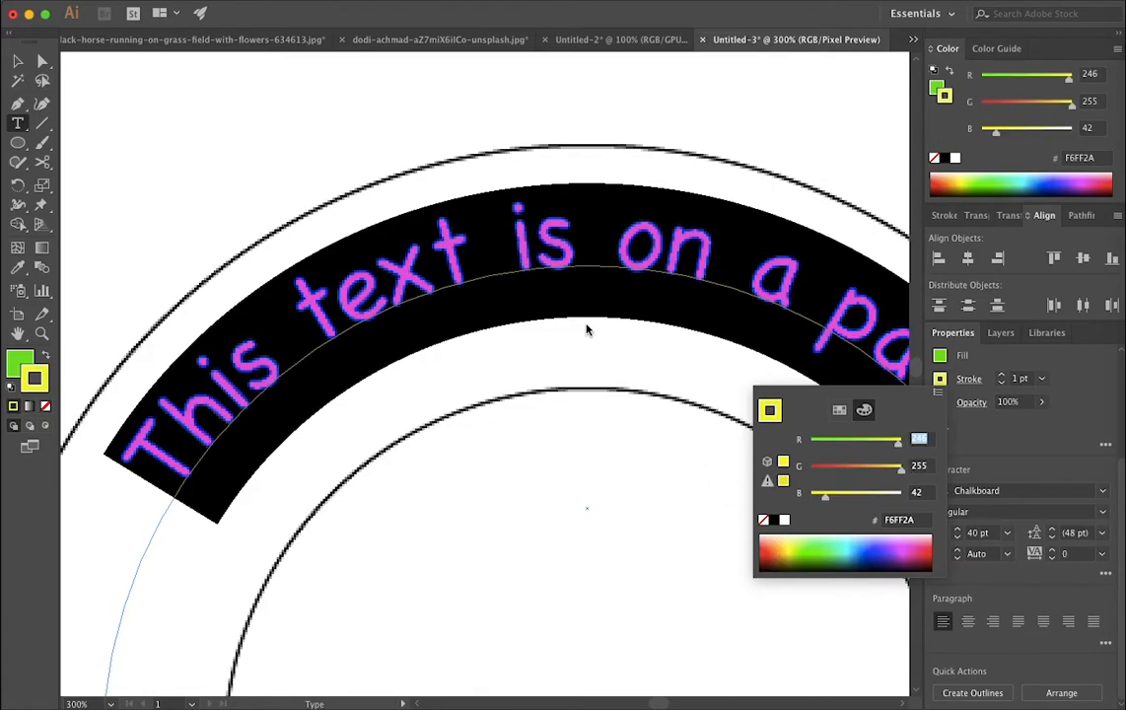
left_click(610, 262)
left_click(611, 244)
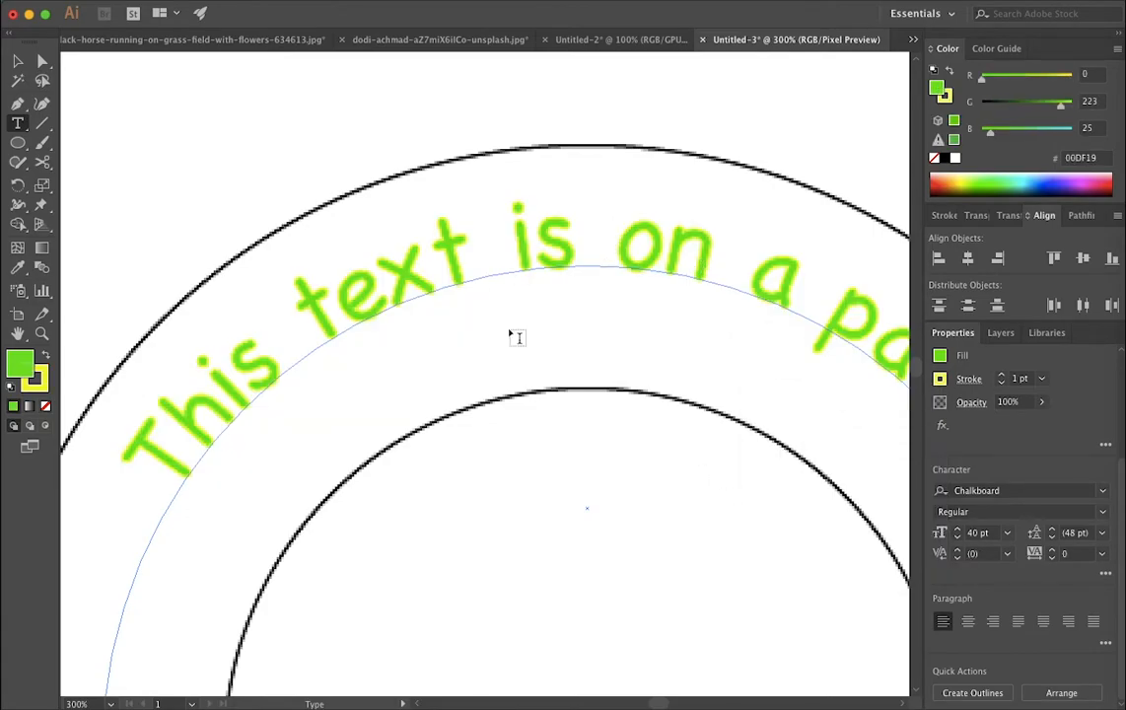
Step: Move the upper text's start bracket along the path to the left end of the upper arc with the Direct Selection tool
scroll(522, 336, "down", 5)
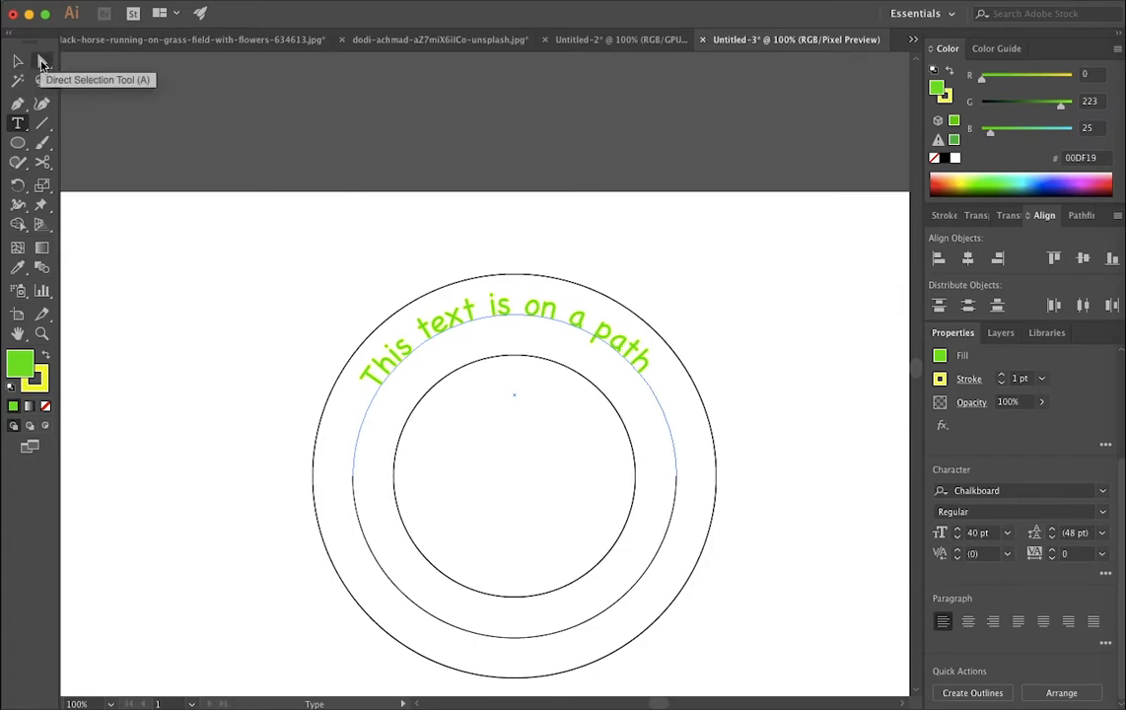
left_click(42, 62)
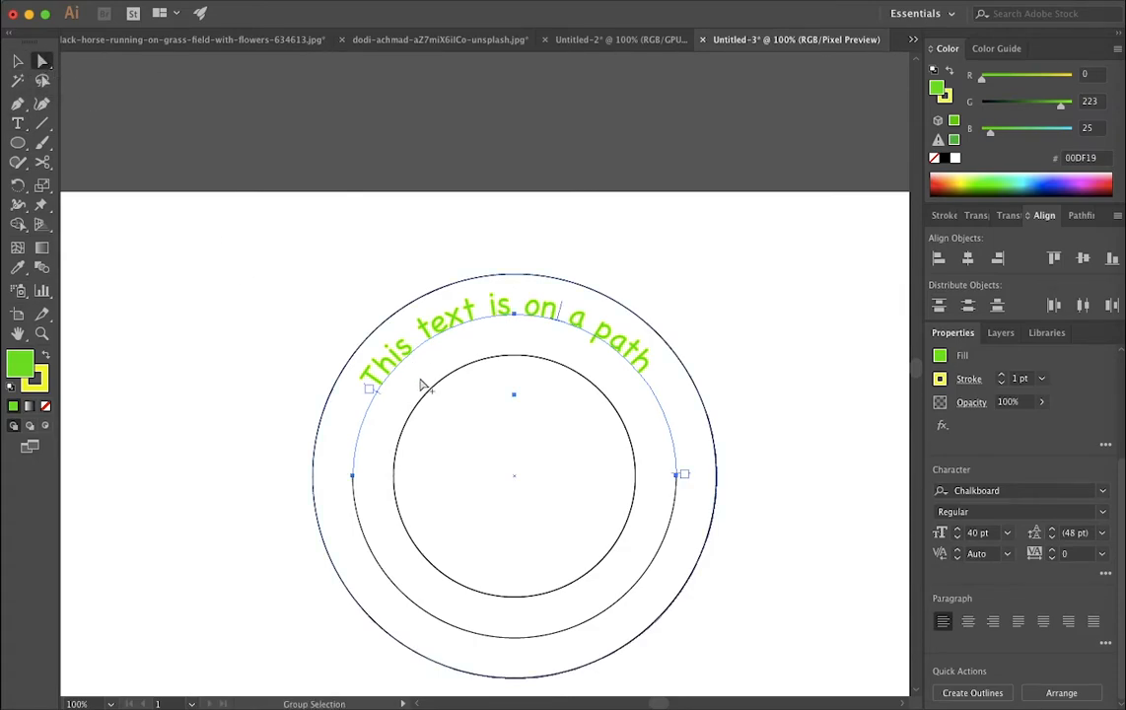
scroll(365, 355, "up", 5)
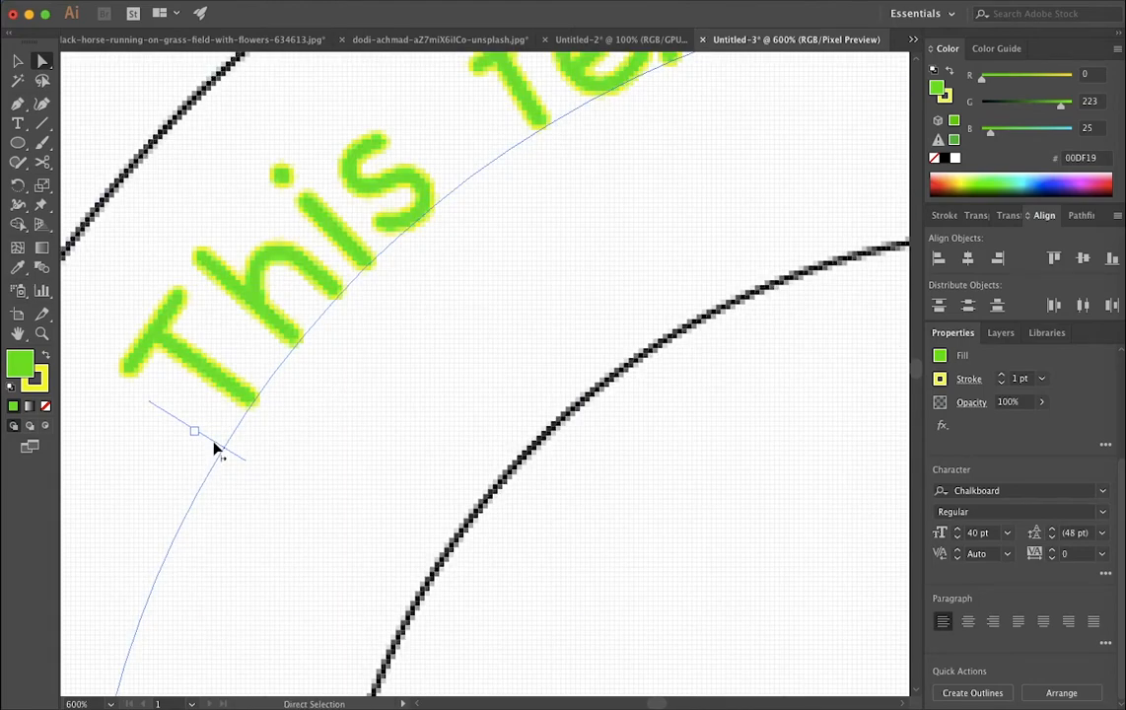
key("super")
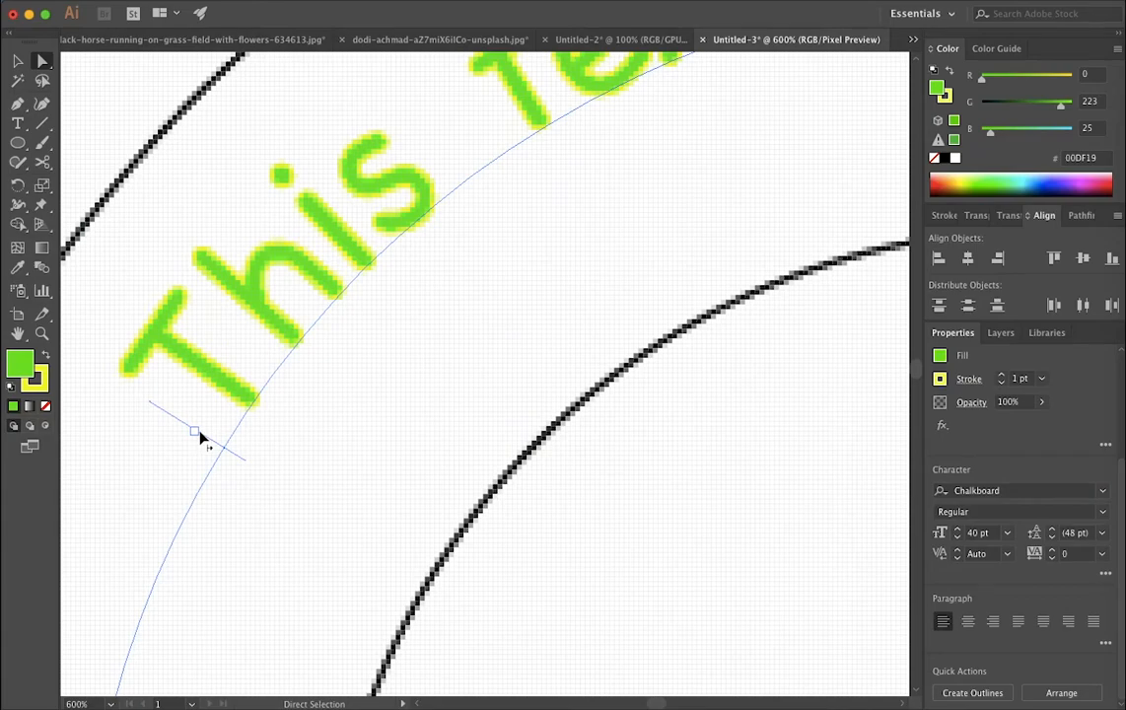
scroll(200, 437, "down", 10)
scroll(202, 438, "up", 3)
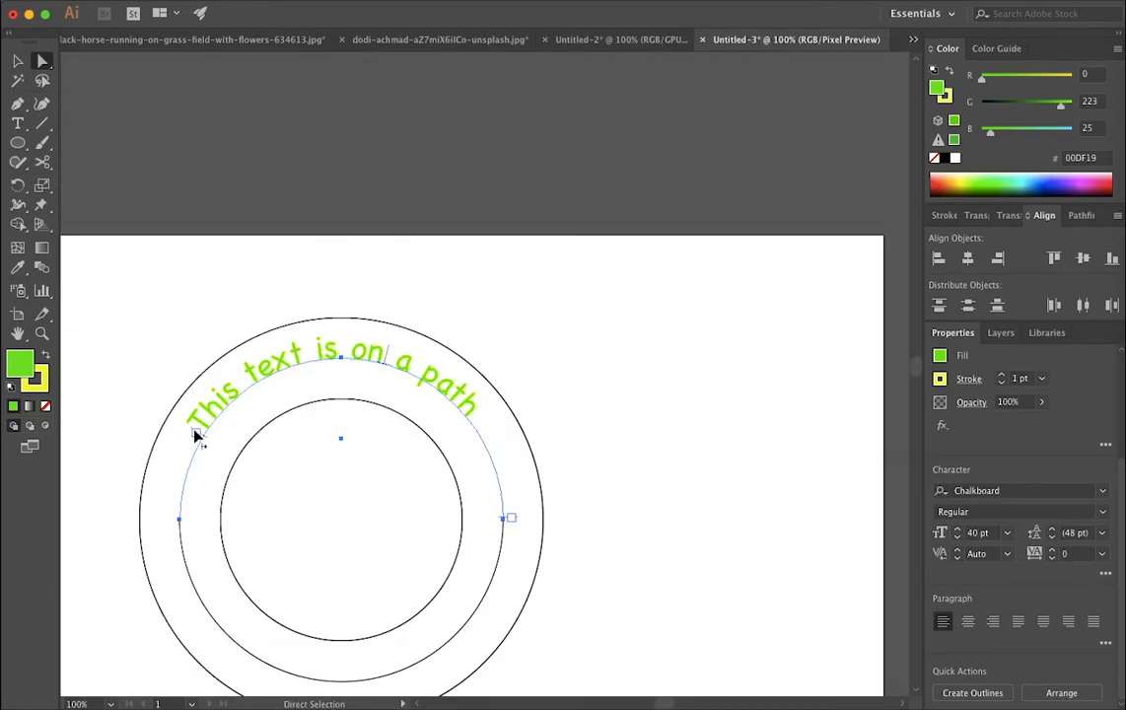
left_click_drag(203, 441, 180, 515)
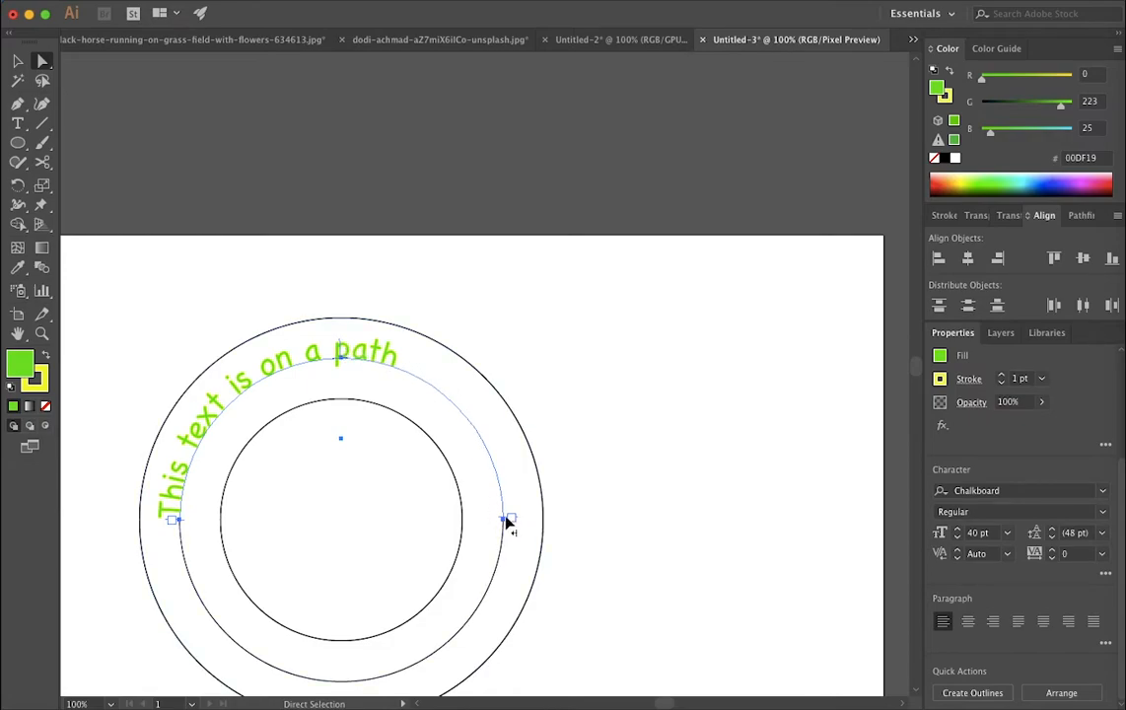
Step: Shorten the upper text's span by moving its end bracket back to just after "is", and return the bracket to the arc's right end
left_click_drag(506, 524, 266, 389)
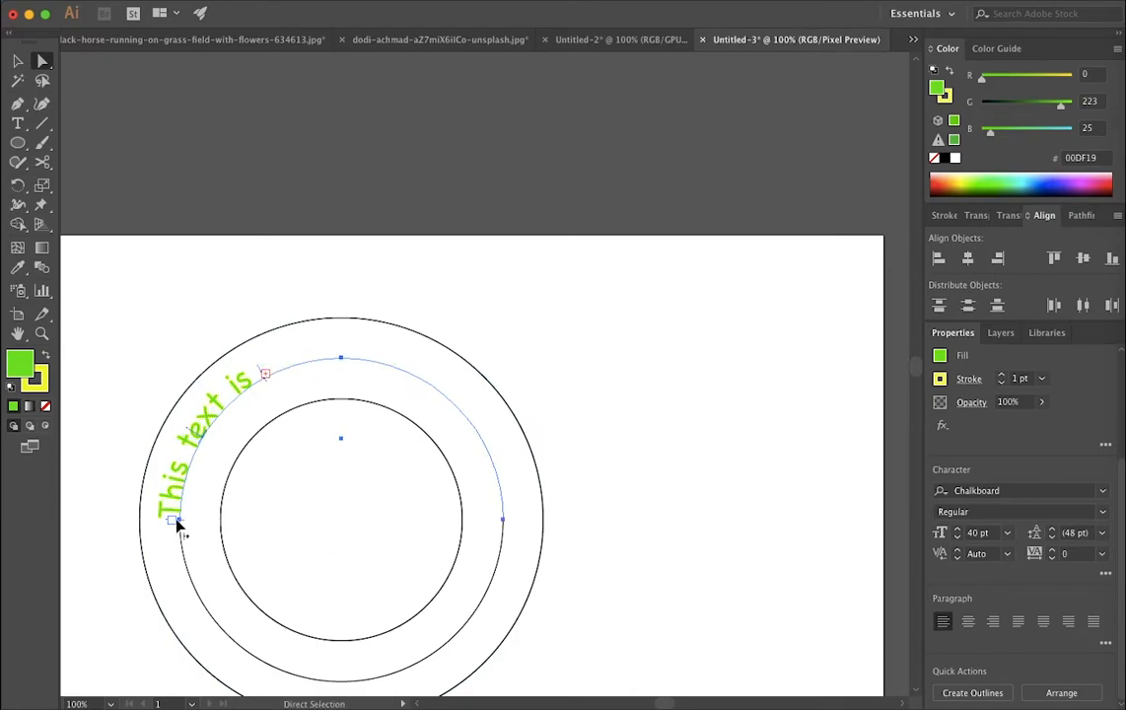
left_click_drag(183, 528, 183, 477)
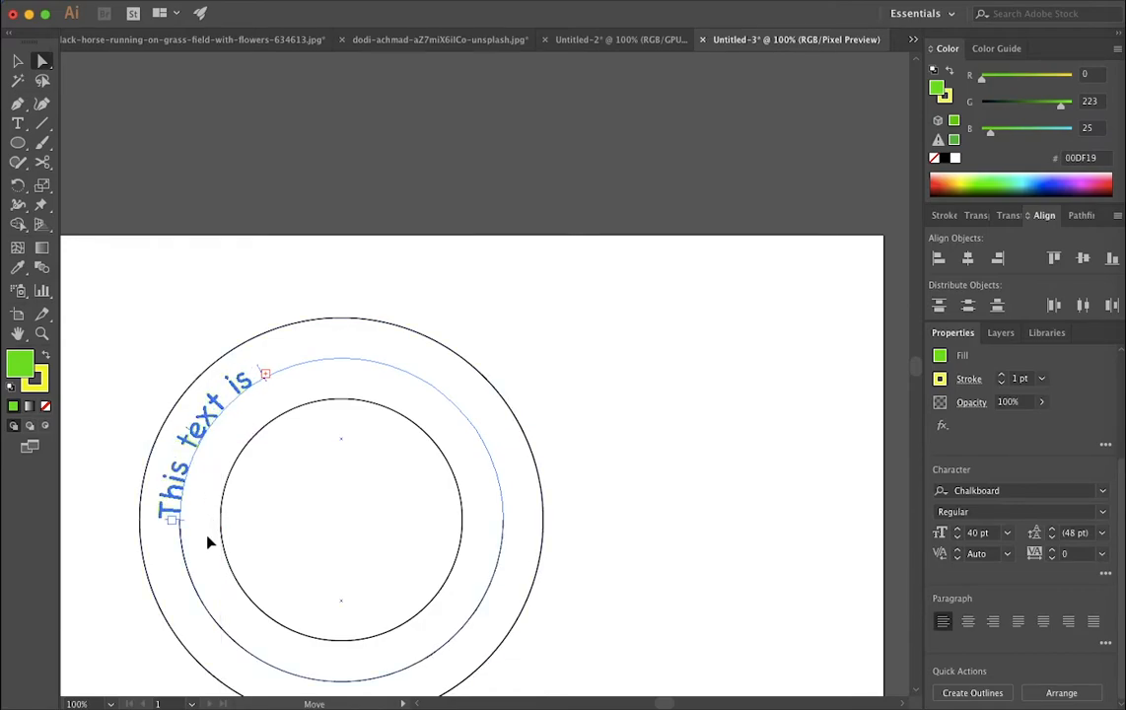
left_click_drag(264, 373, 516, 534)
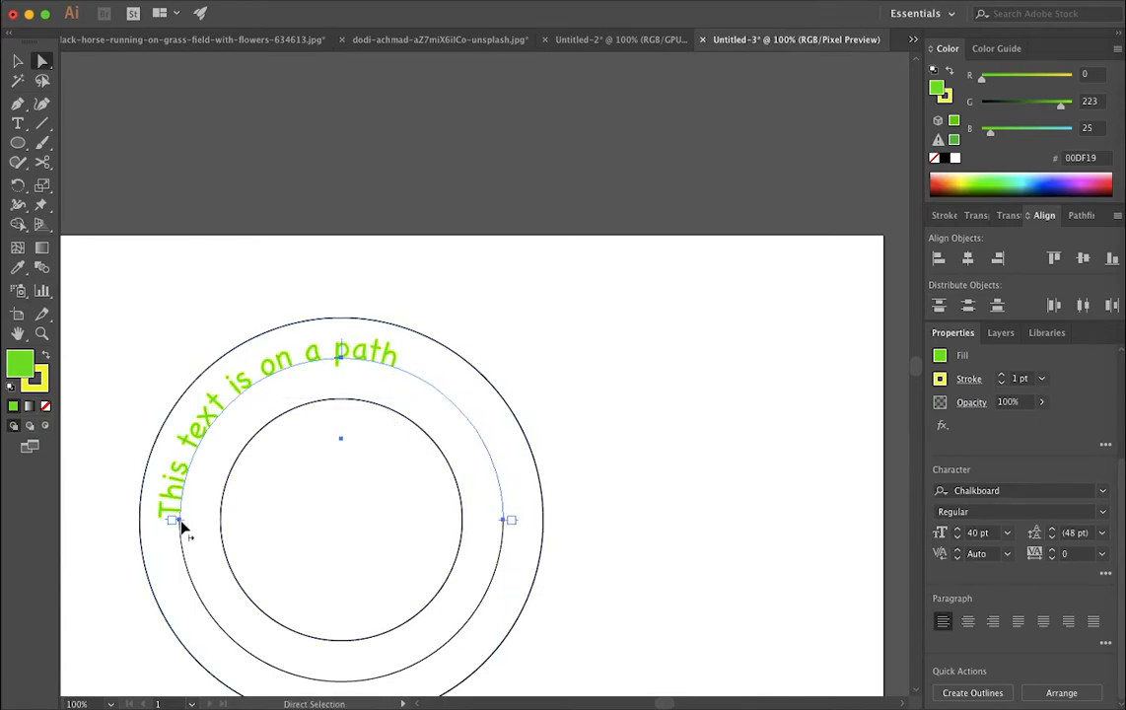
Step: Move the upper text's start and end brackets slightly inward from both arc ends and center-align the text between them
left_click_drag(184, 527, 177, 489)
left_click_drag(505, 519, 501, 494)
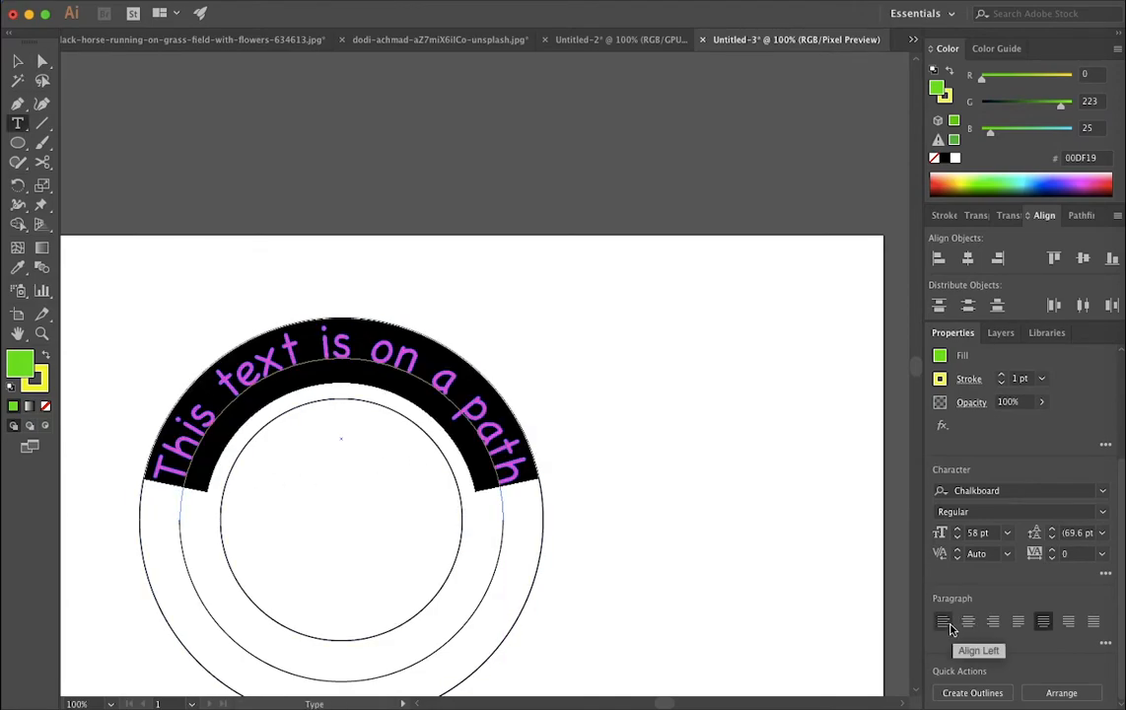
left_click(944, 619)
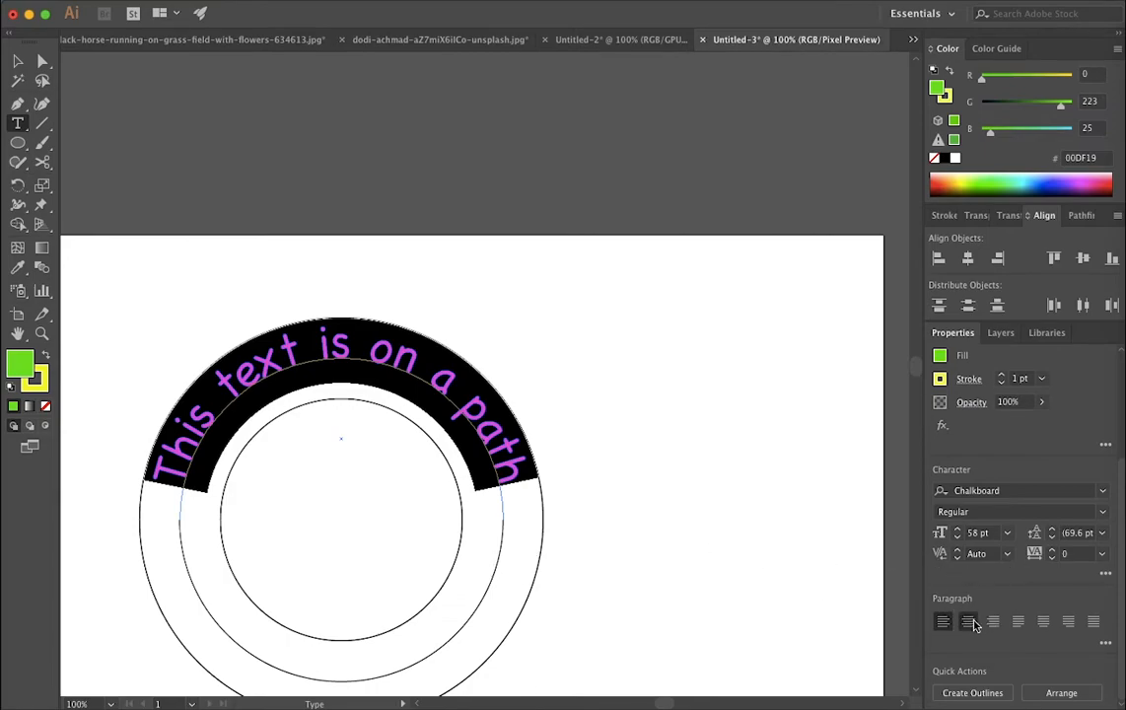
left_click(967, 620)
Step: Reduce the upper path text to 33 pt and try left, right and full-justified alignment on it
left_click(957, 537)
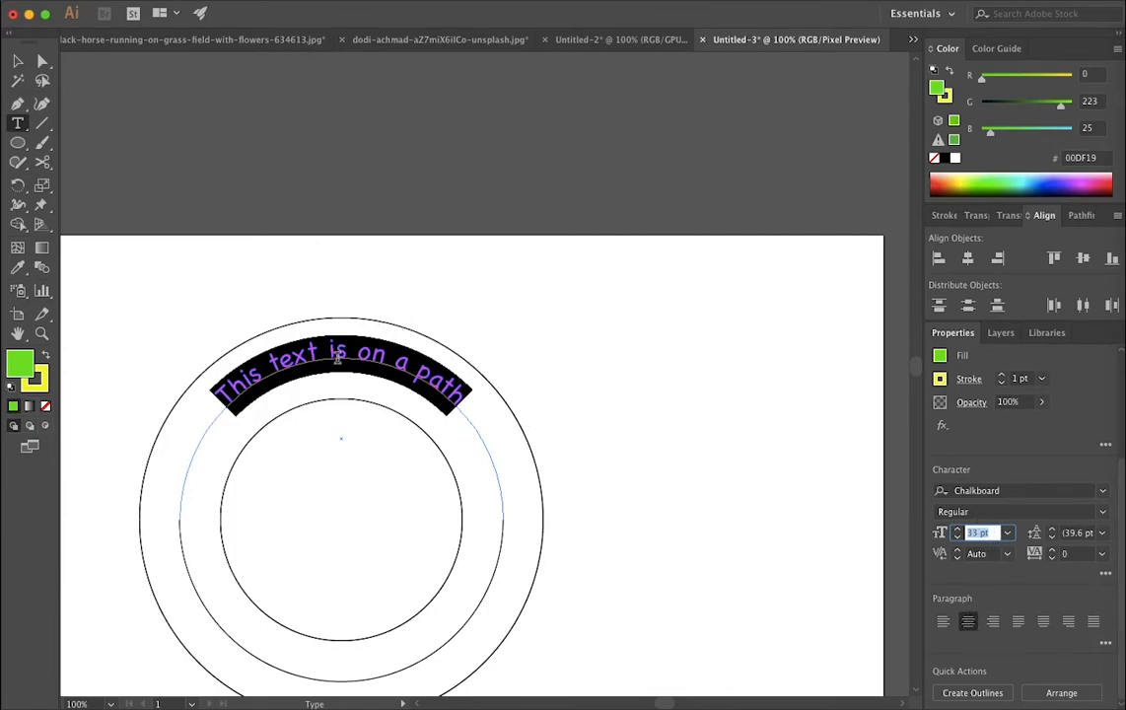
left_click(943, 620)
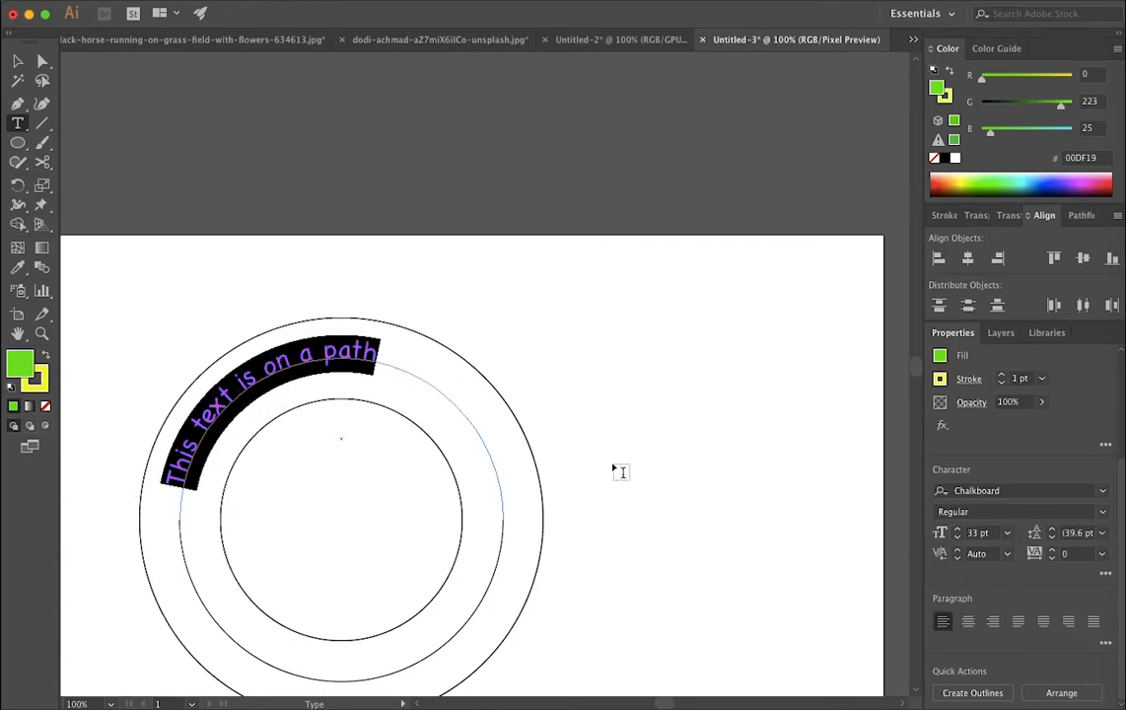
left_click(993, 620)
left_click(1093, 622)
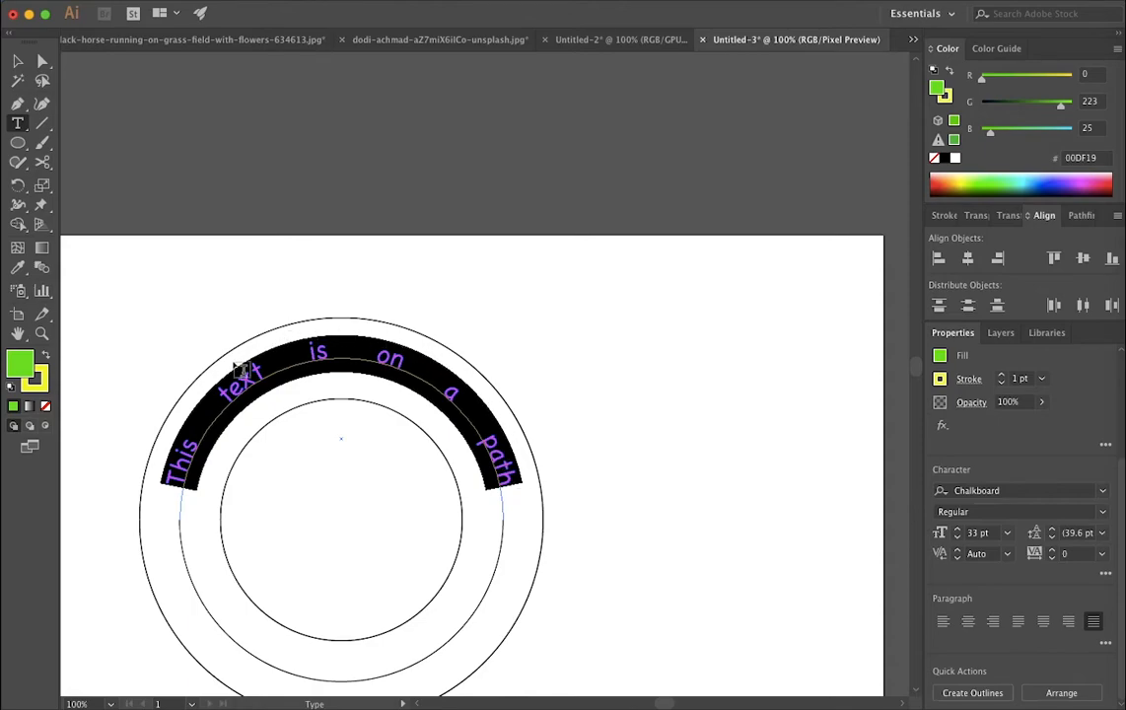
Step: Center-align the upper path text and set its font size to 55 pt
left_click(968, 621)
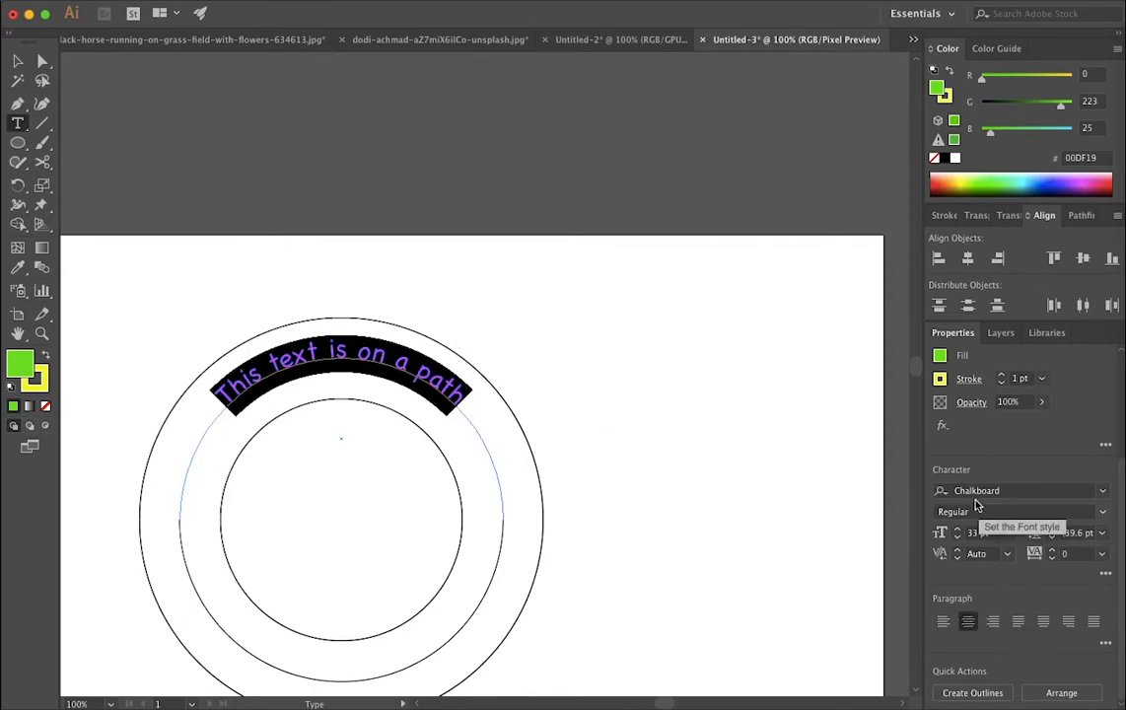
left_click(982, 532)
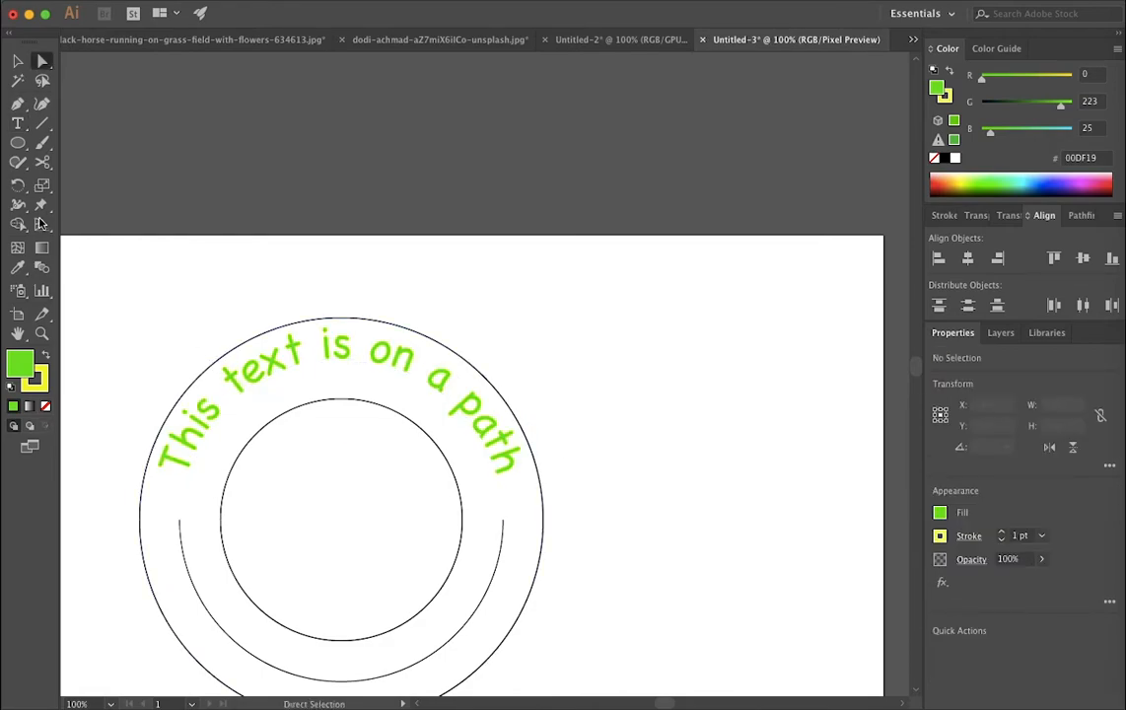
Step: Add path type to the lower arc near its left end, reading "This test is on the bottom"
left_click(18, 122)
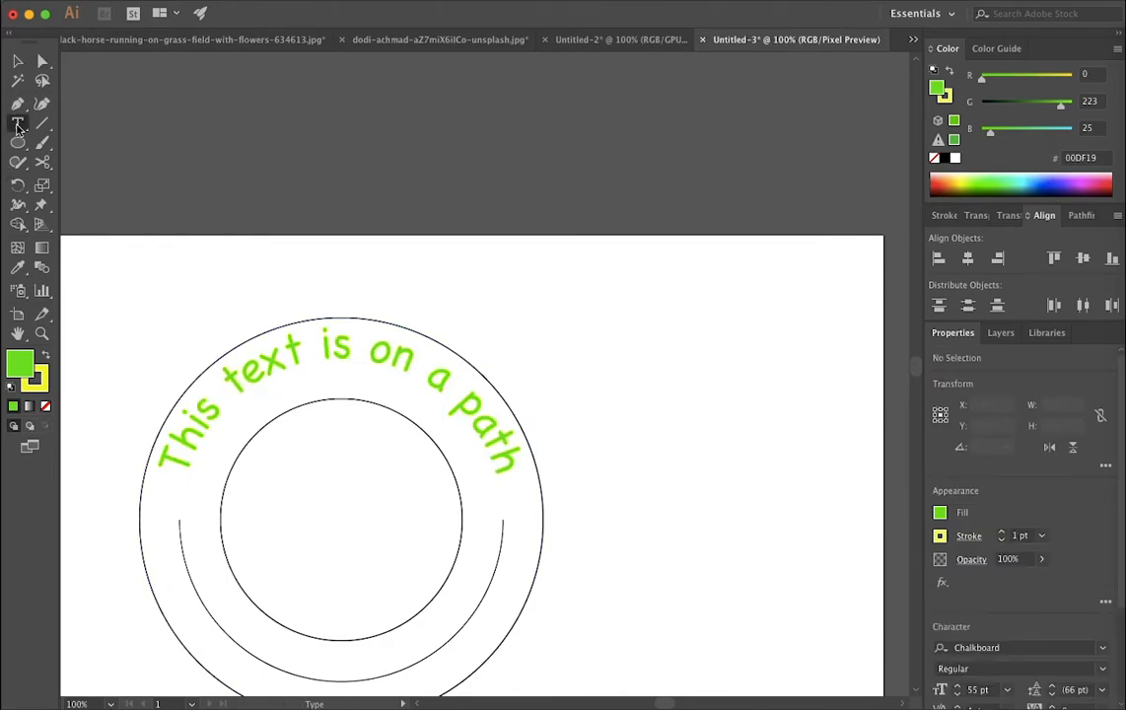
left_click(182, 550)
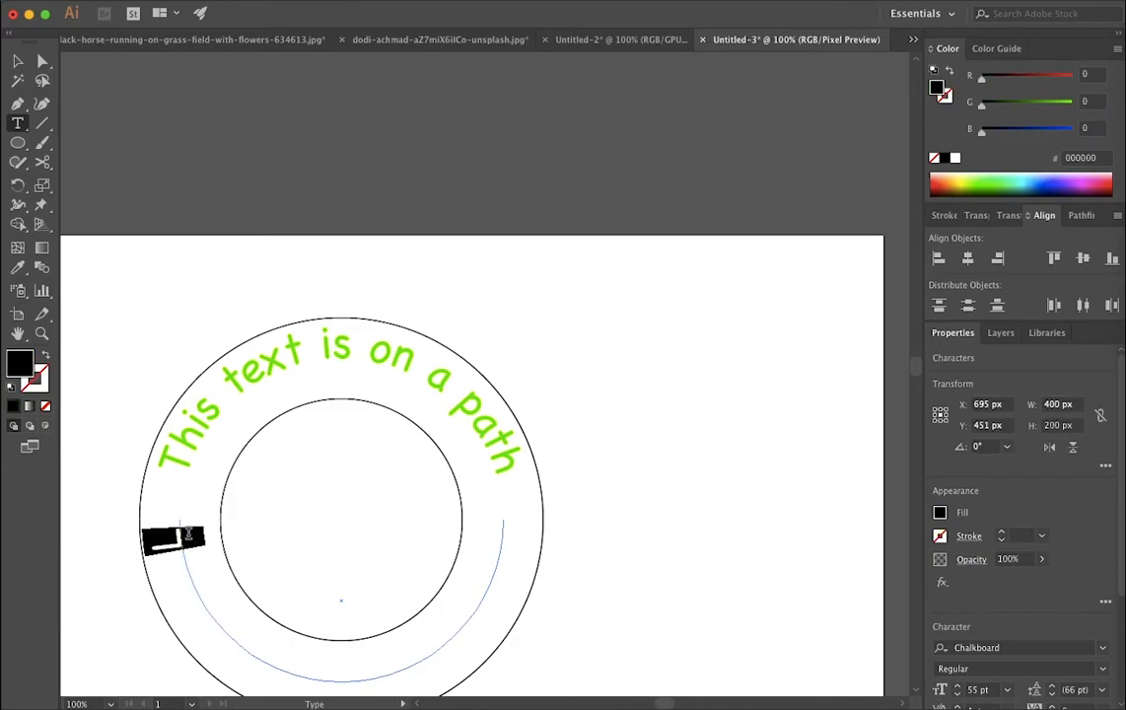
type("T")
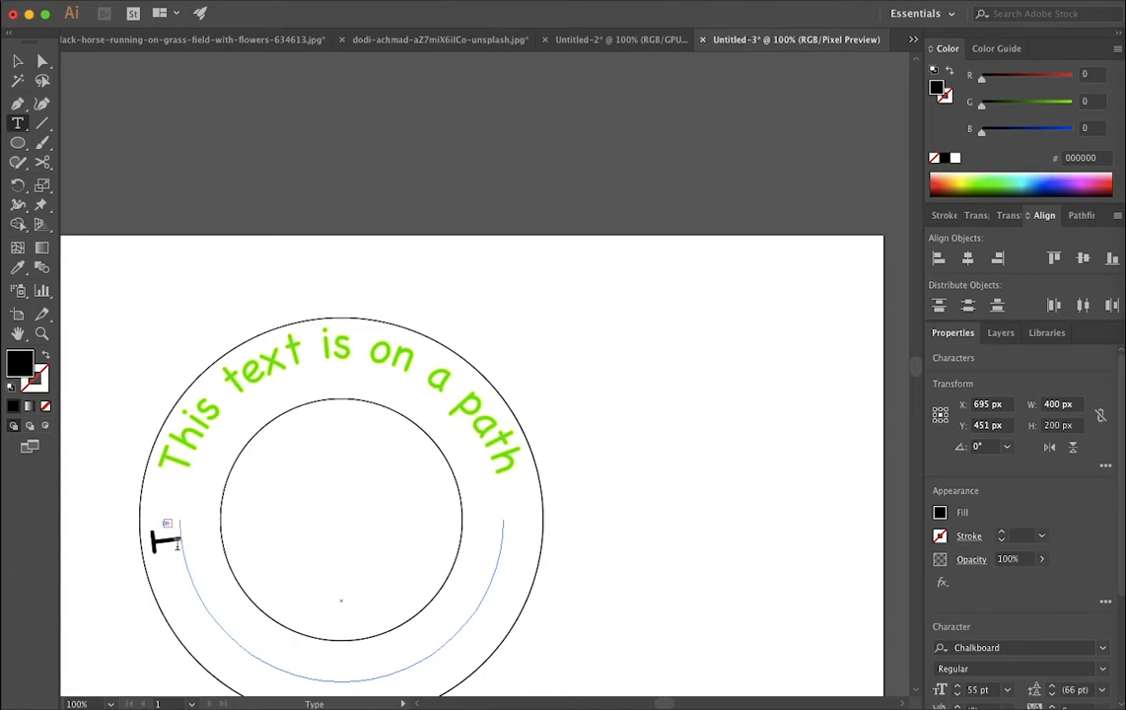
Step: Move the lower text's start bracket along the path to the right end of the lower arc so the whole phrase fits
left_click(42, 62)
left_click_drag(186, 557, 503, 461)
key("super+z")
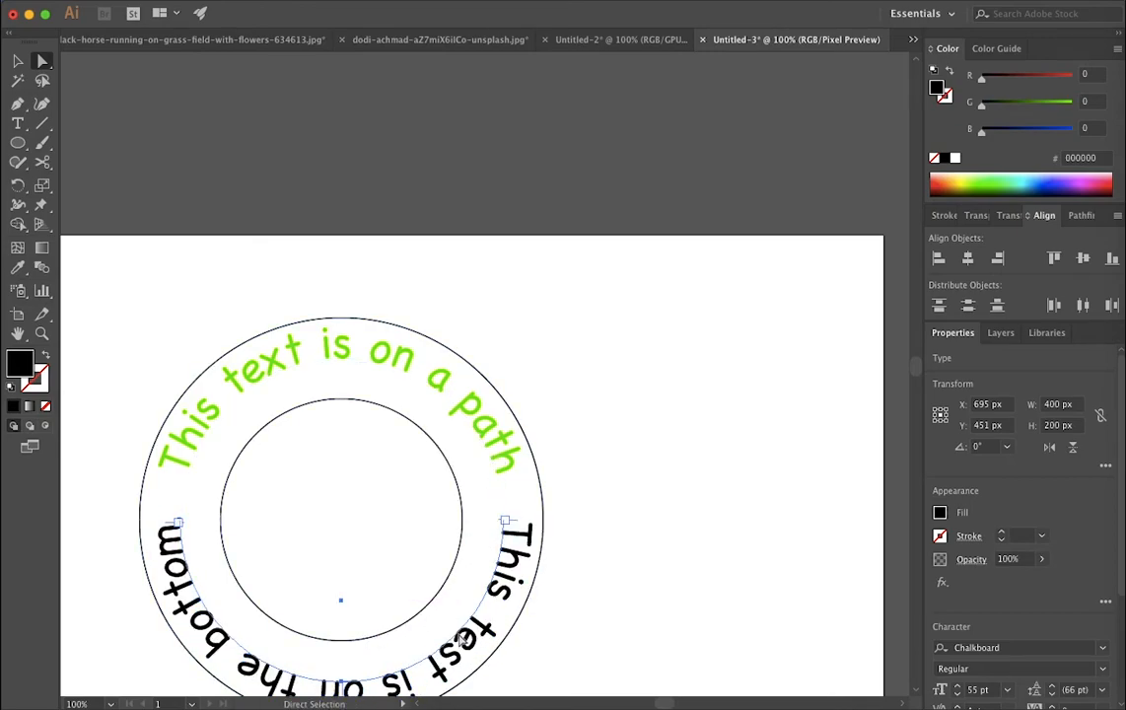
Step: Correct the word "test" to "text" in the lower path text
key("t")
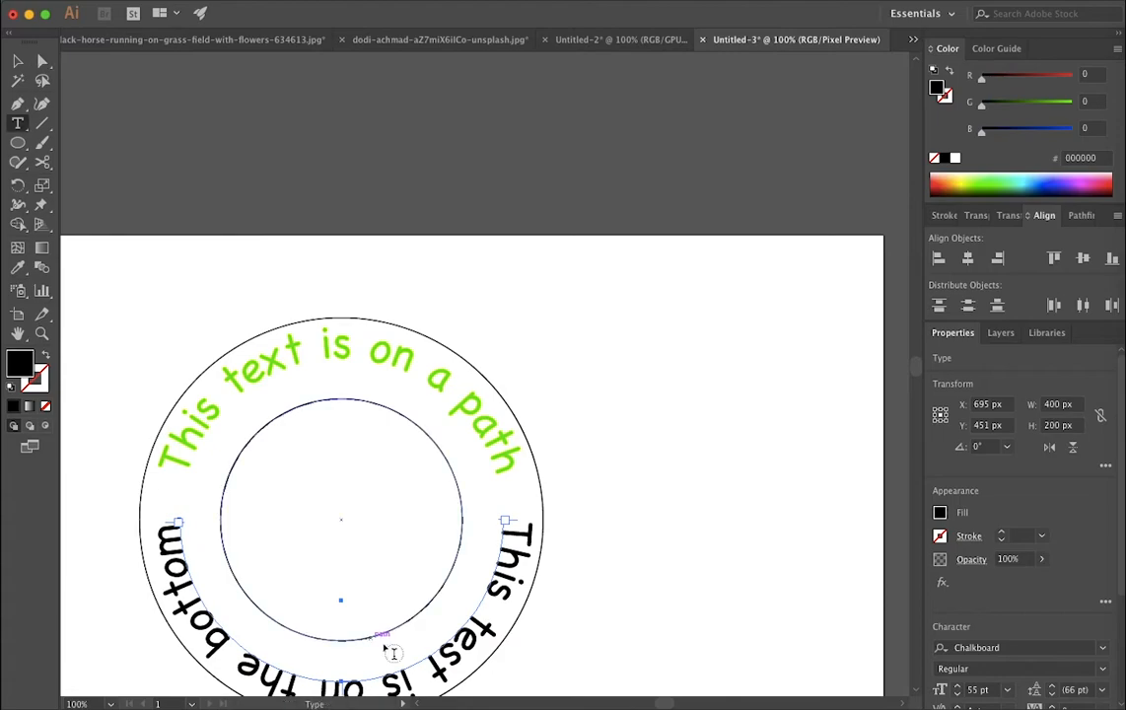
left_click_drag(461, 645, 450, 656)
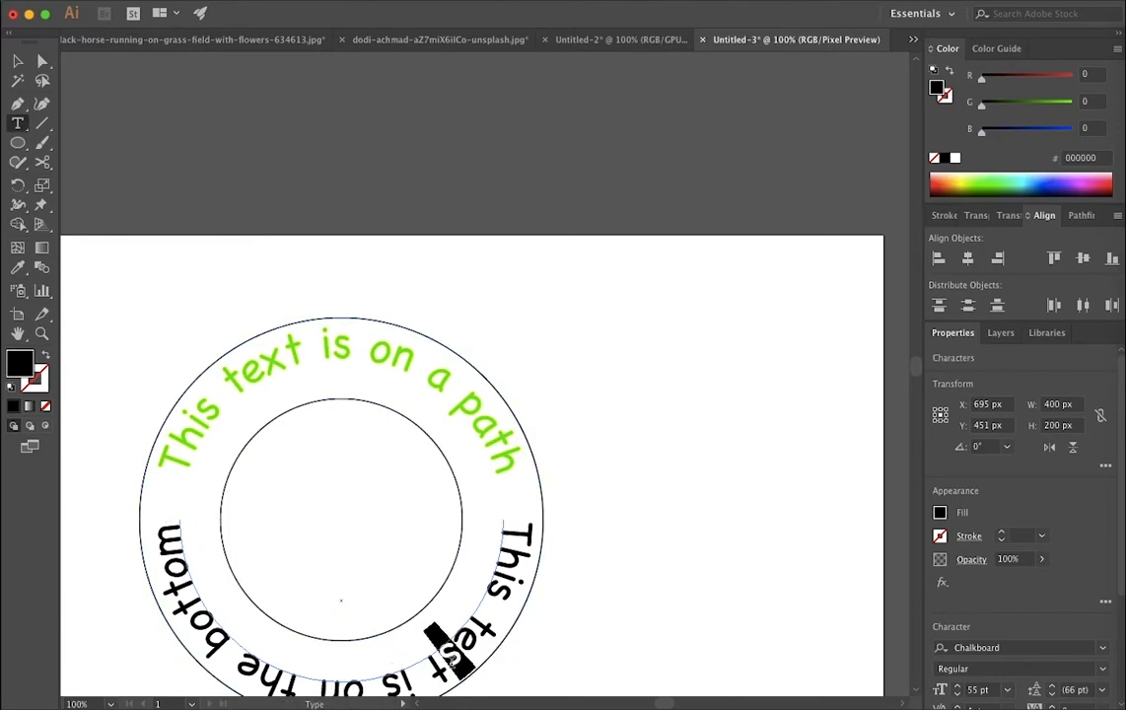
type("x")
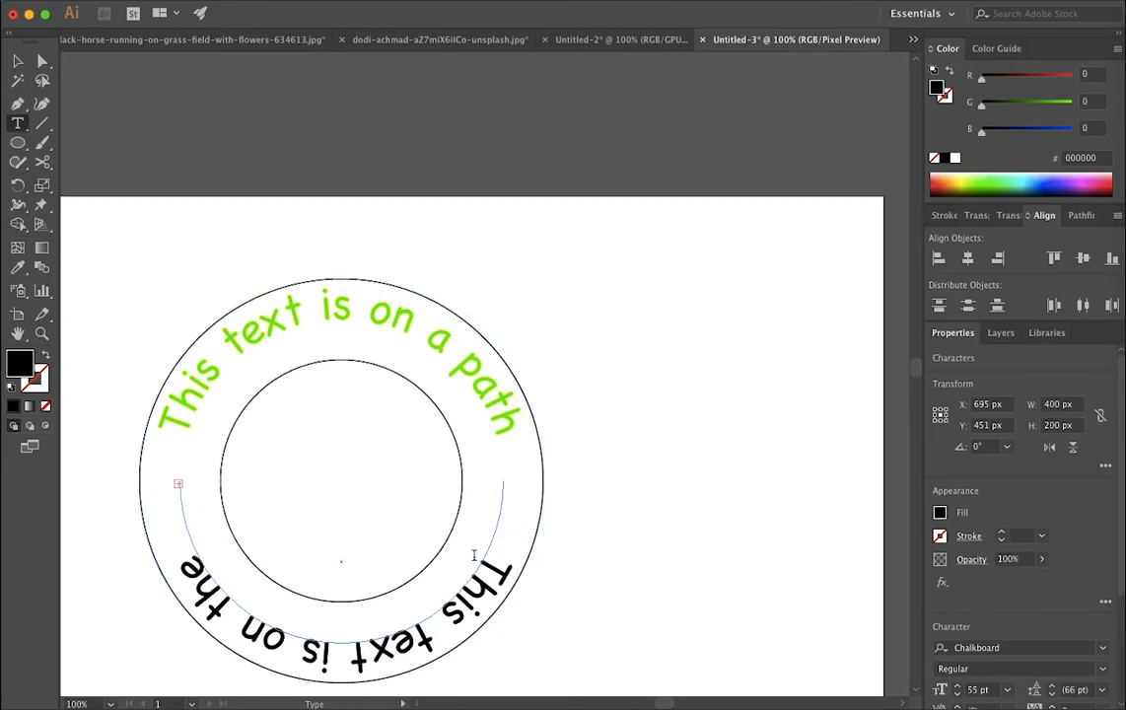
Step: Select the entire lower path text and set its font size to 54 pt
key("super+a")
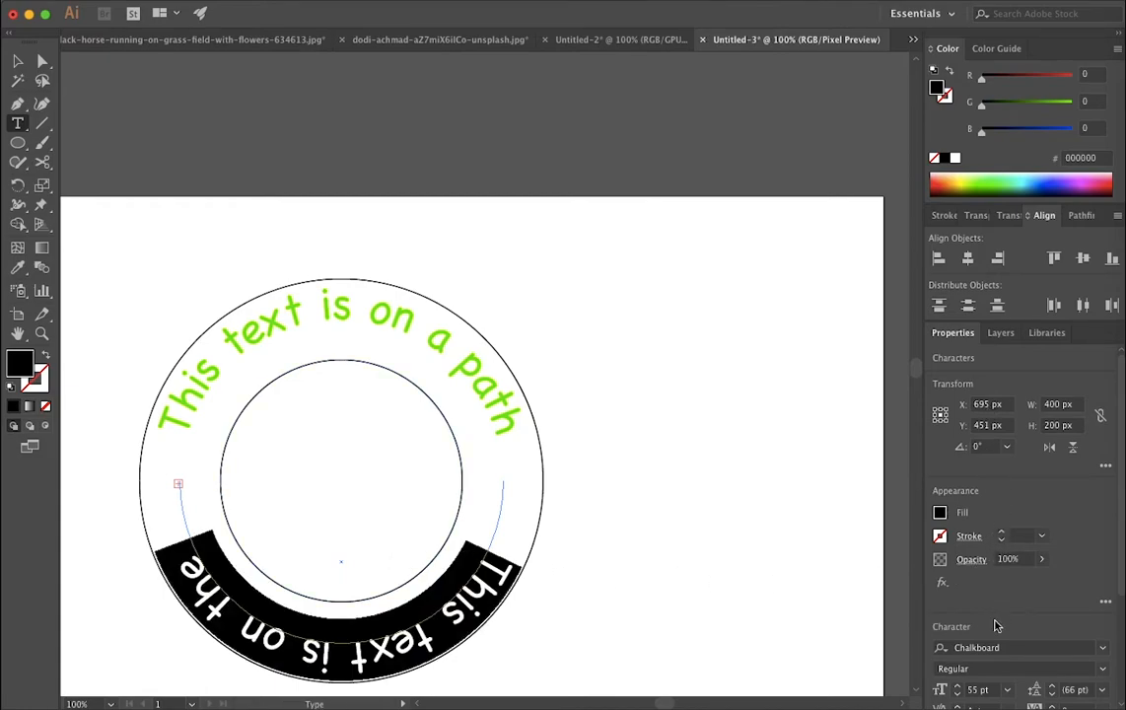
scroll(986, 592, "down", 4)
scroll(974, 539, "down", 1)
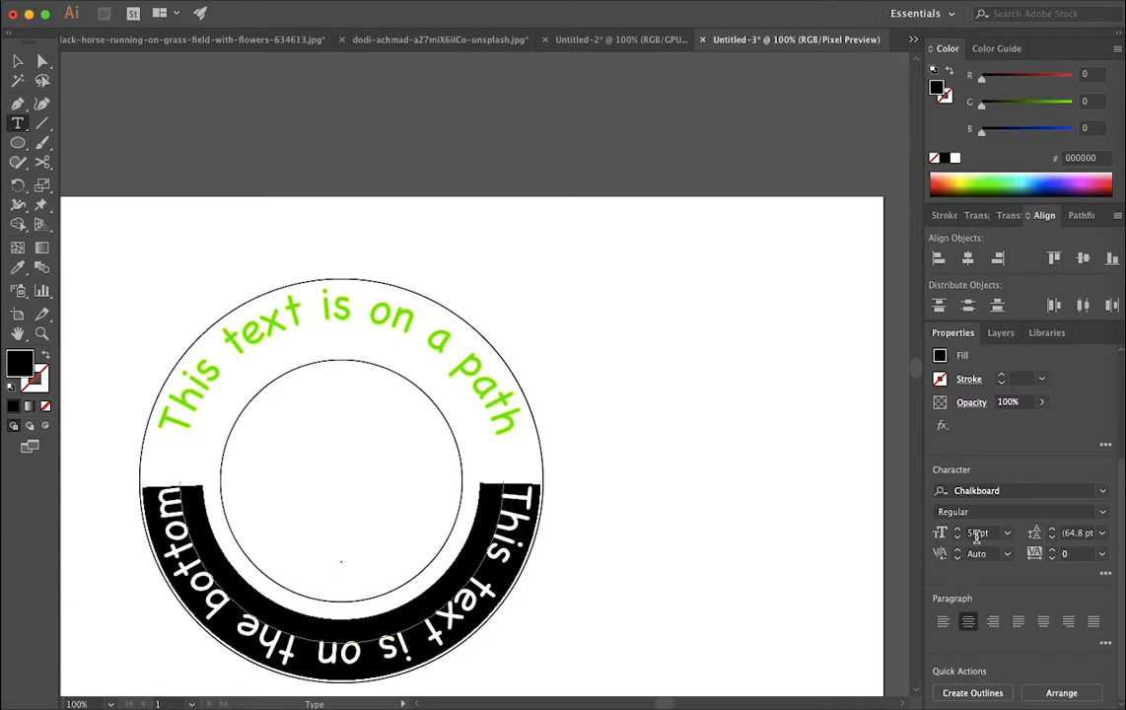
key("Escape")
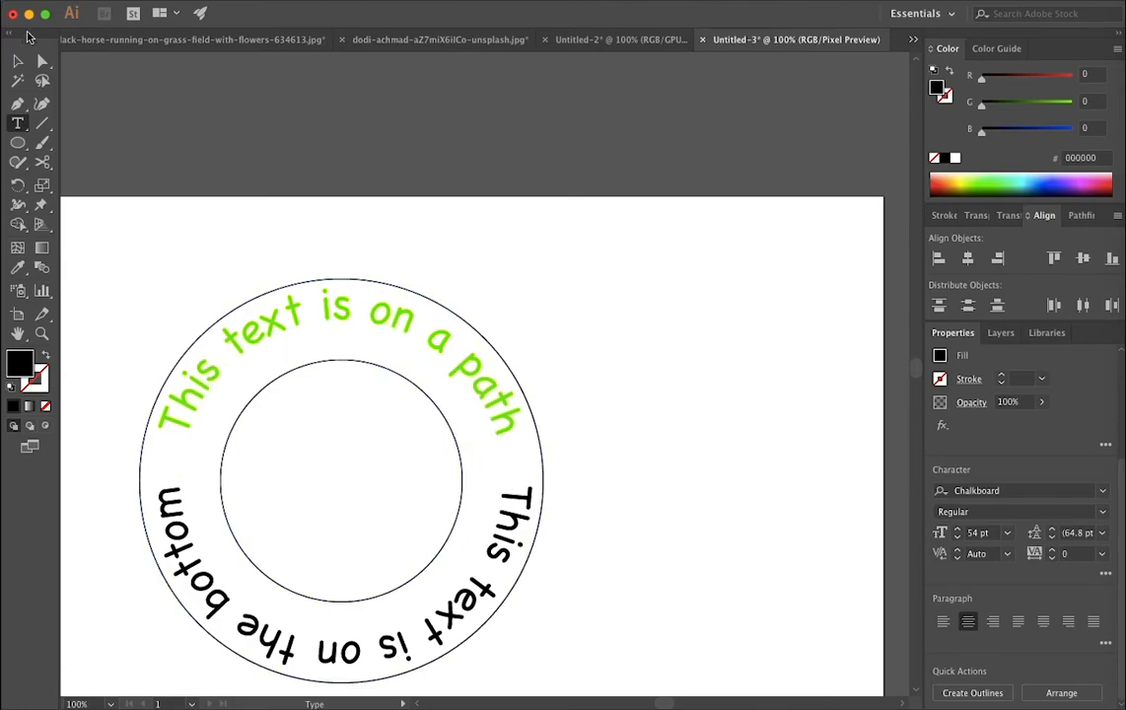
Step: Flip the lower text to read upright on the inside of the lower arc and set its font size to 46 pt
left_click(44, 63)
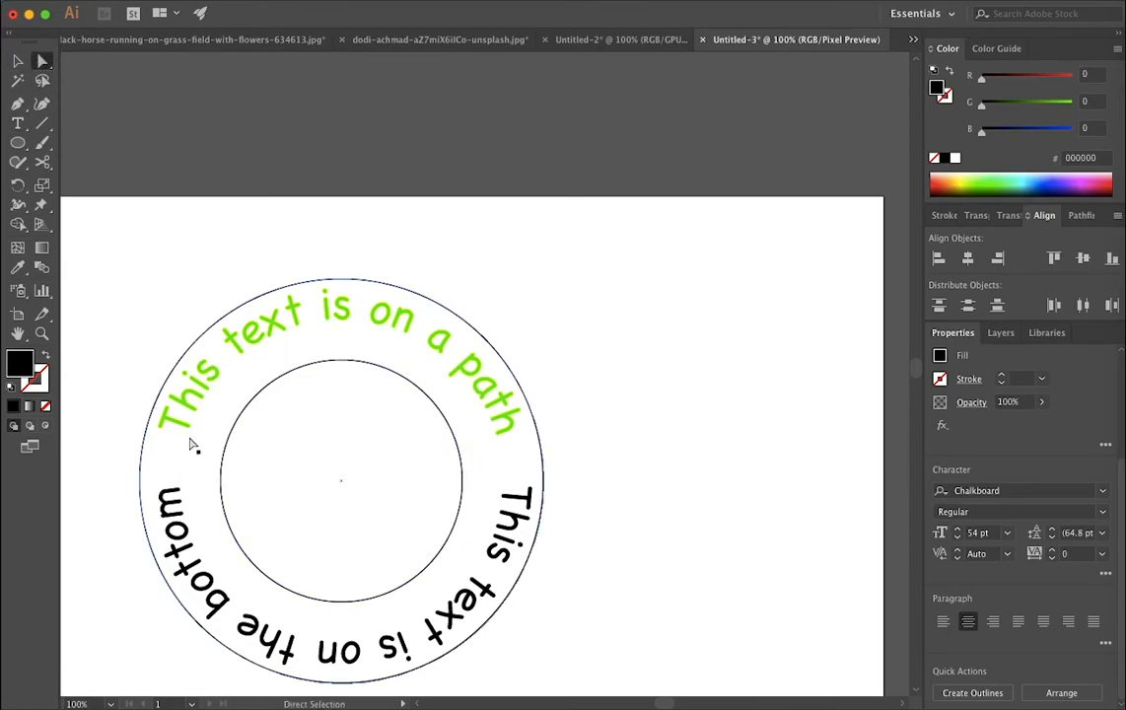
left_click(363, 659)
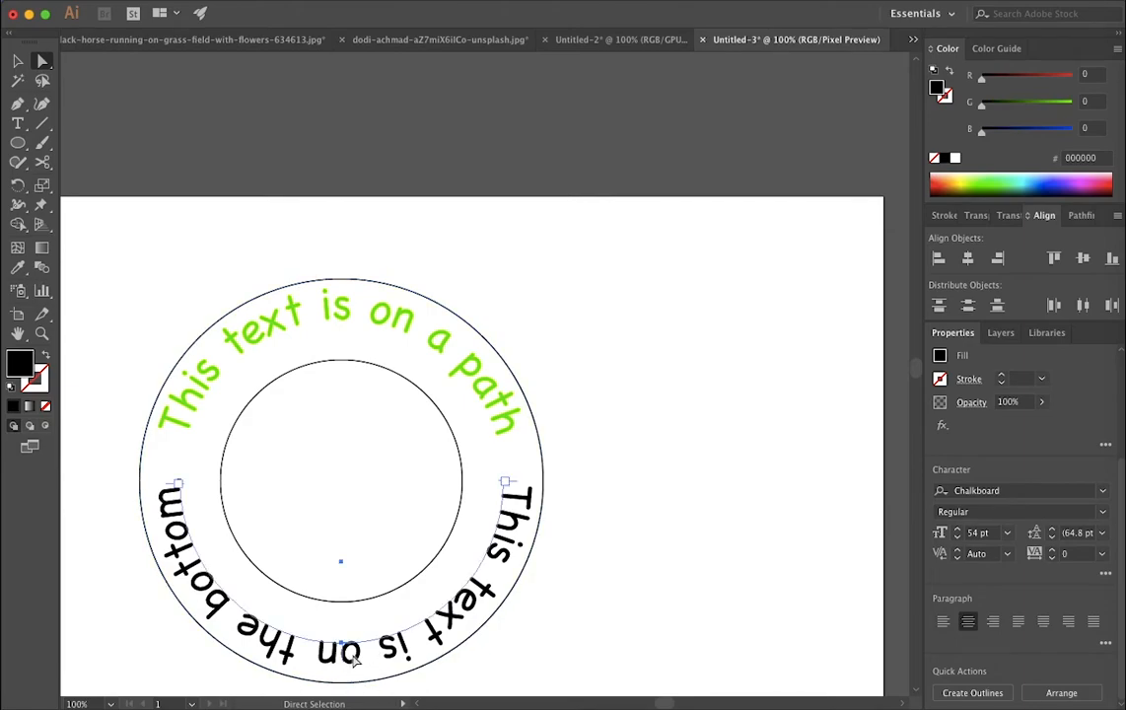
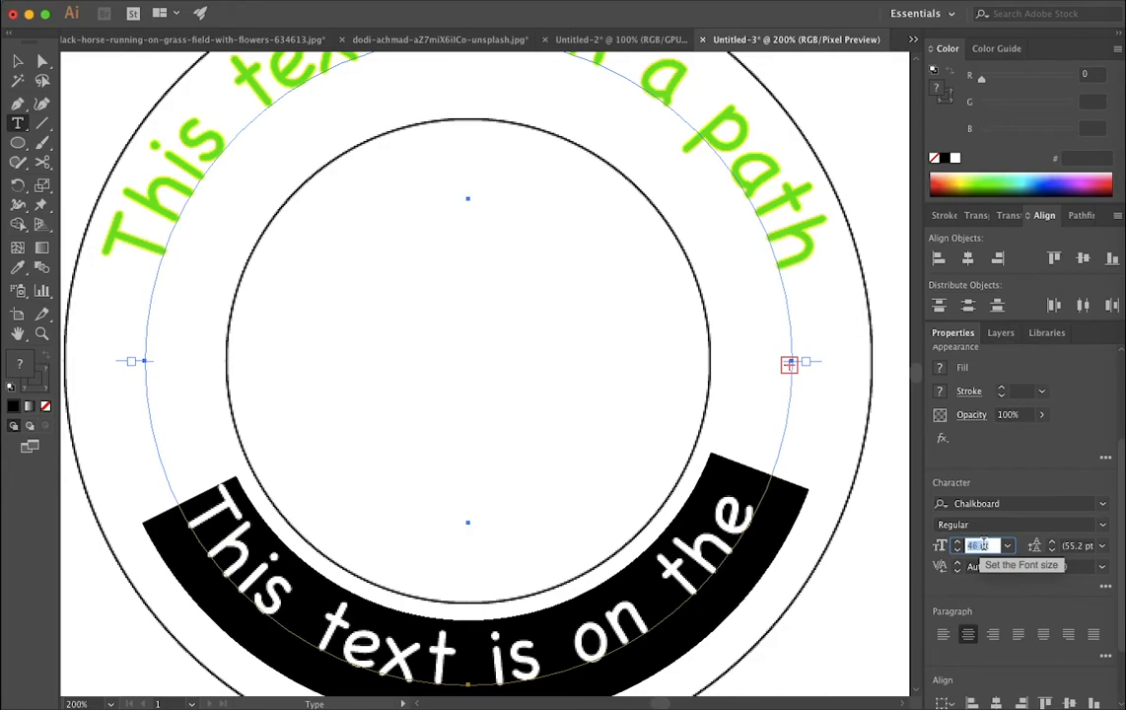
key("Return")
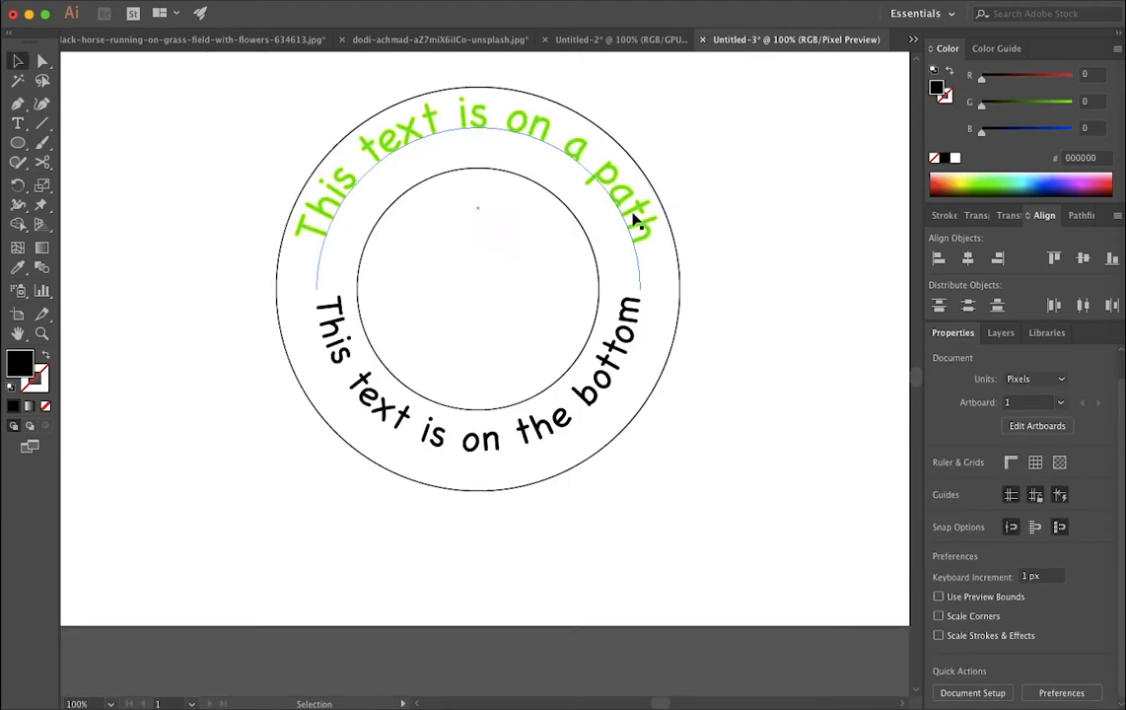
Step: Select the entire lower path text and set its baseline shift to -11 pt
left_click(330, 326)
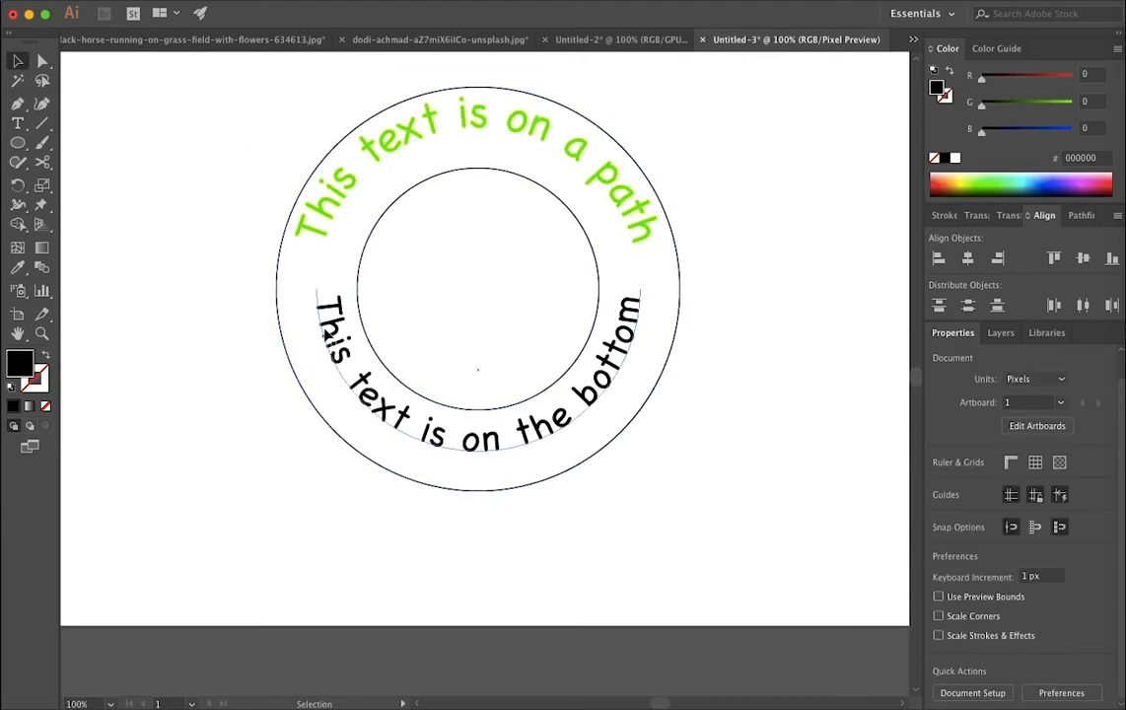
left_click(153, 185)
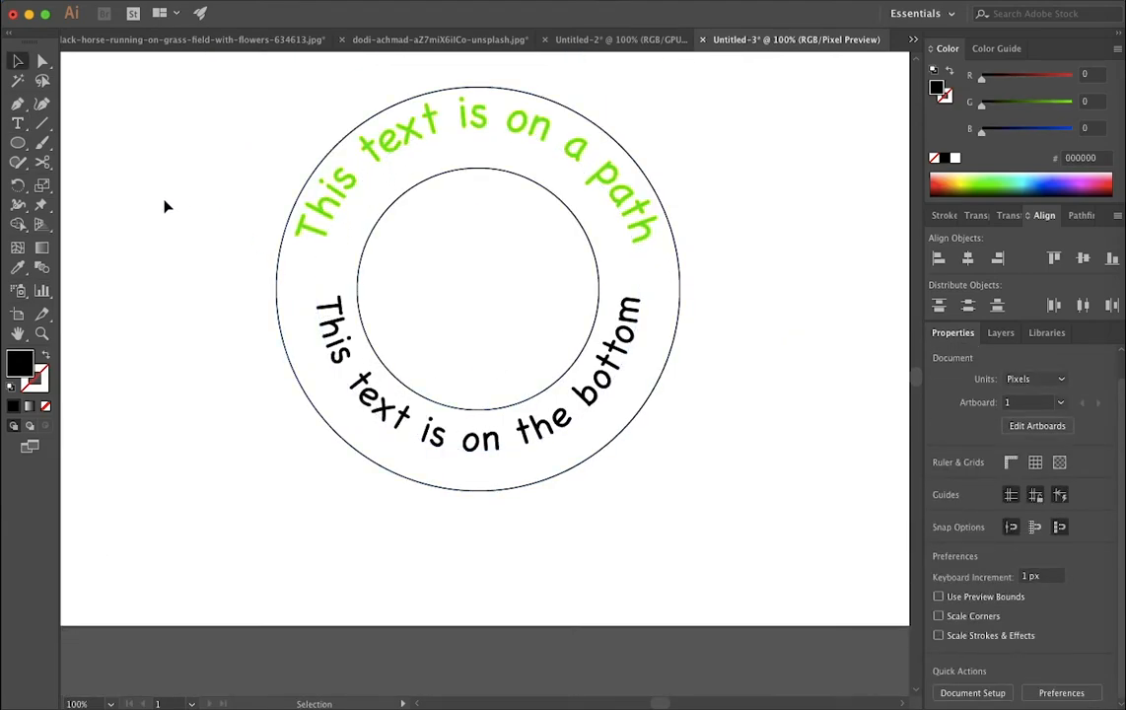
left_click(19, 124)
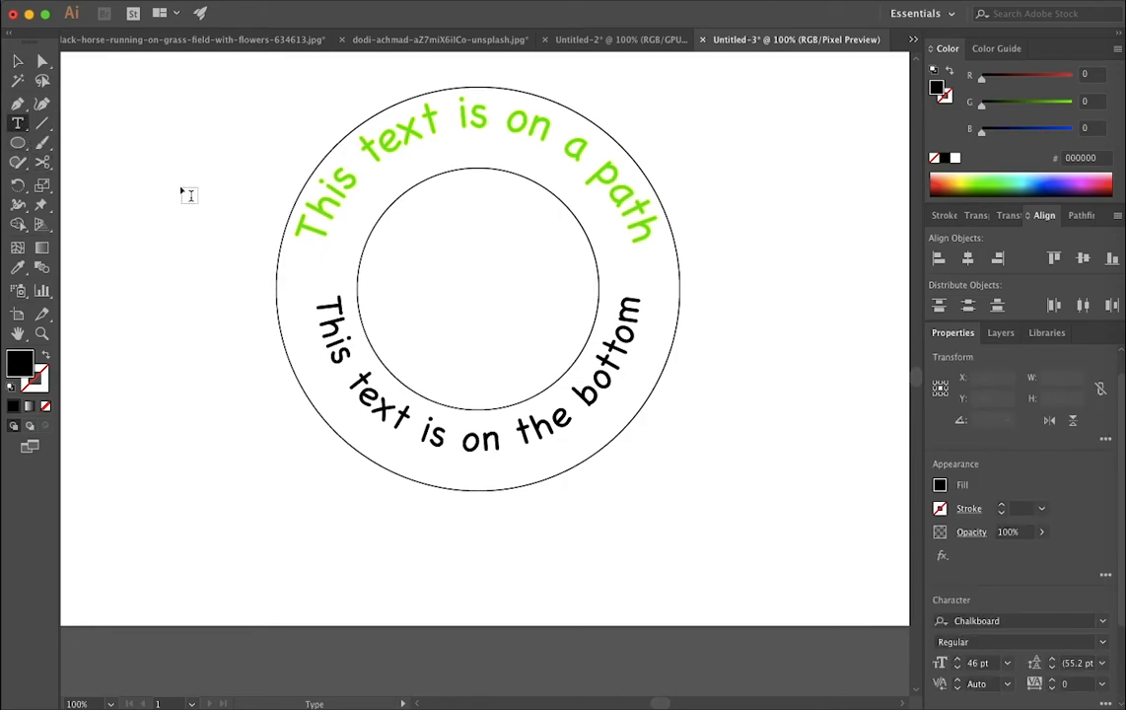
left_click_drag(325, 301, 636, 285)
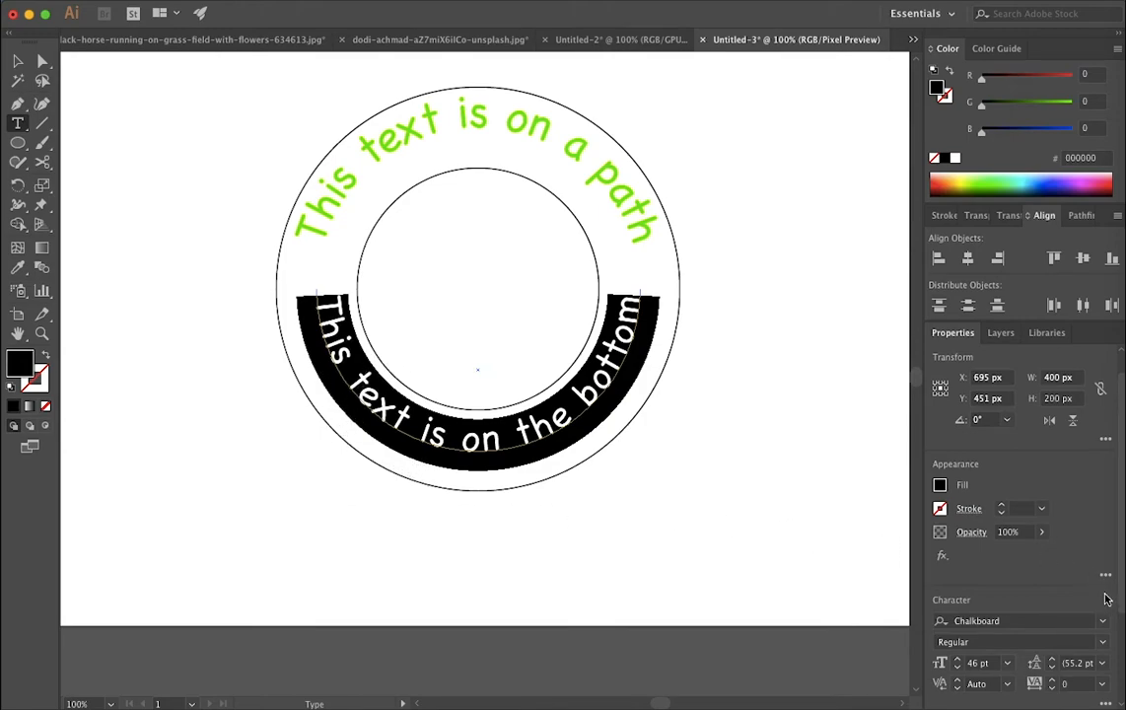
scroll(996, 552, "down", 5)
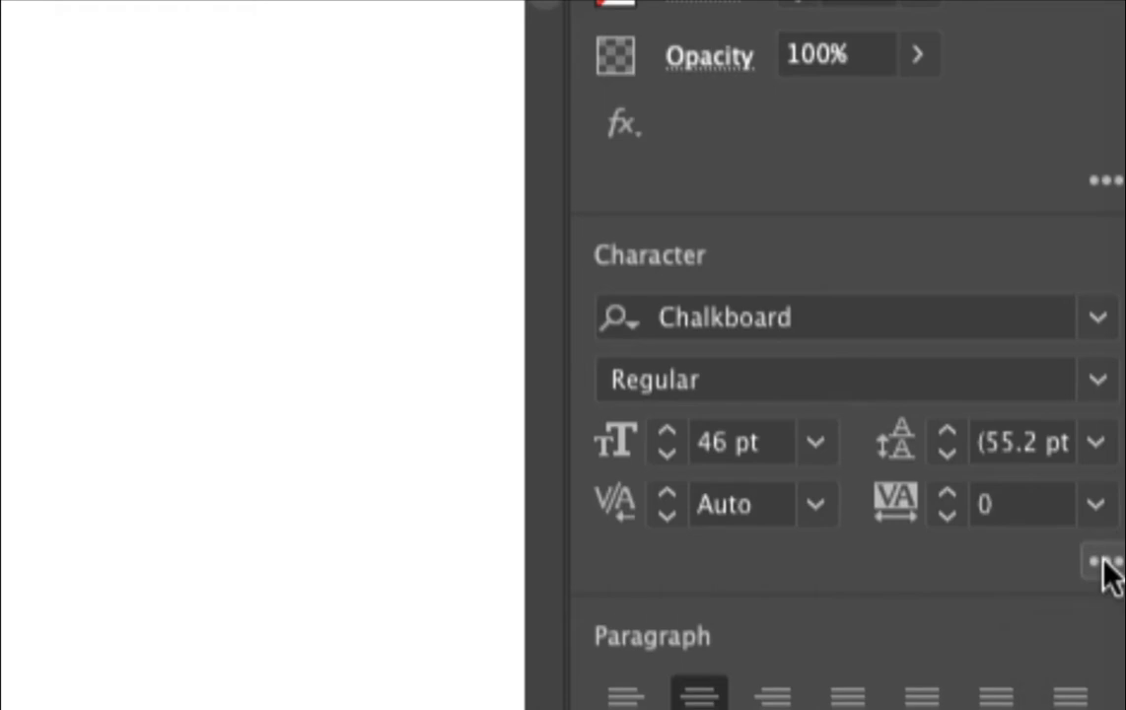
left_click(1104, 565)
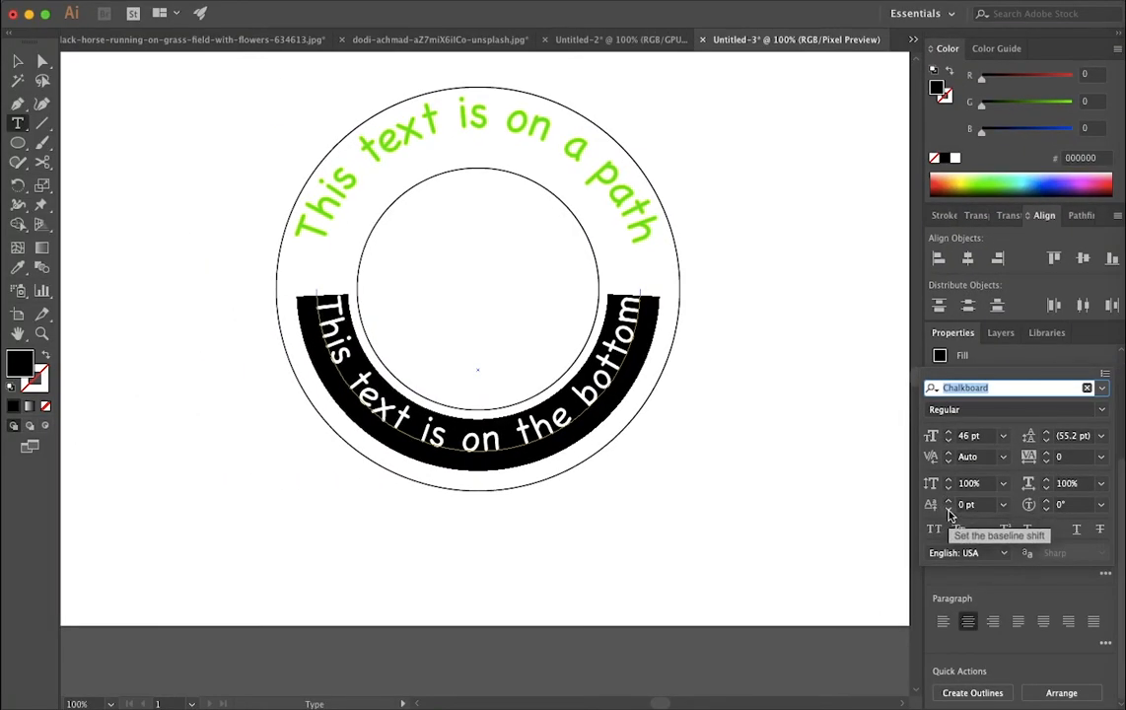
left_click(949, 509)
left_click(949, 509)
left_click(949, 509)
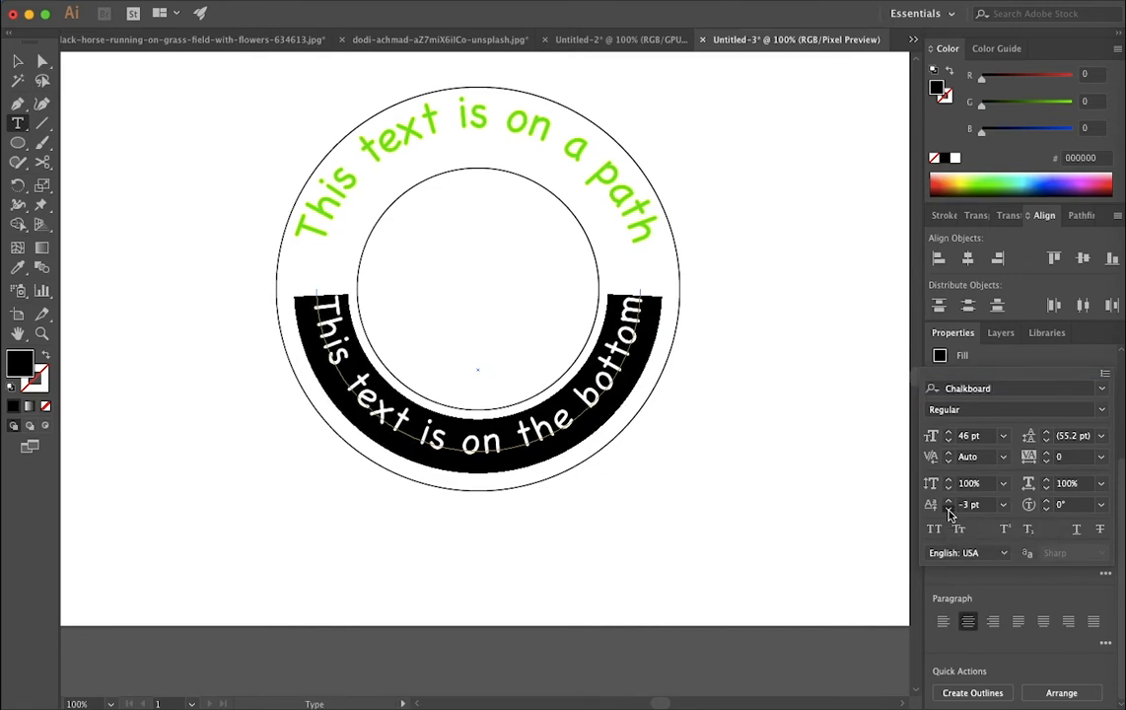
left_click(949, 508)
left_click(948, 509)
left_click(949, 509)
left_click(948, 509)
left_click(949, 509)
left_click(948, 509)
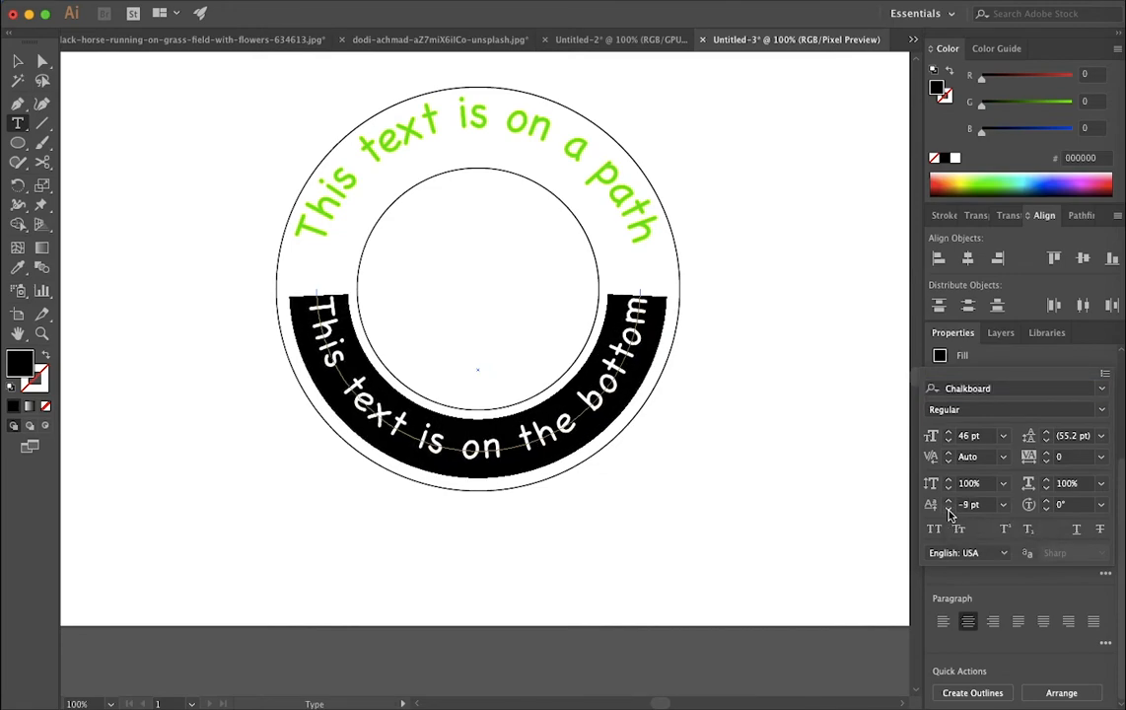
left_click(949, 509)
left_click(949, 509)
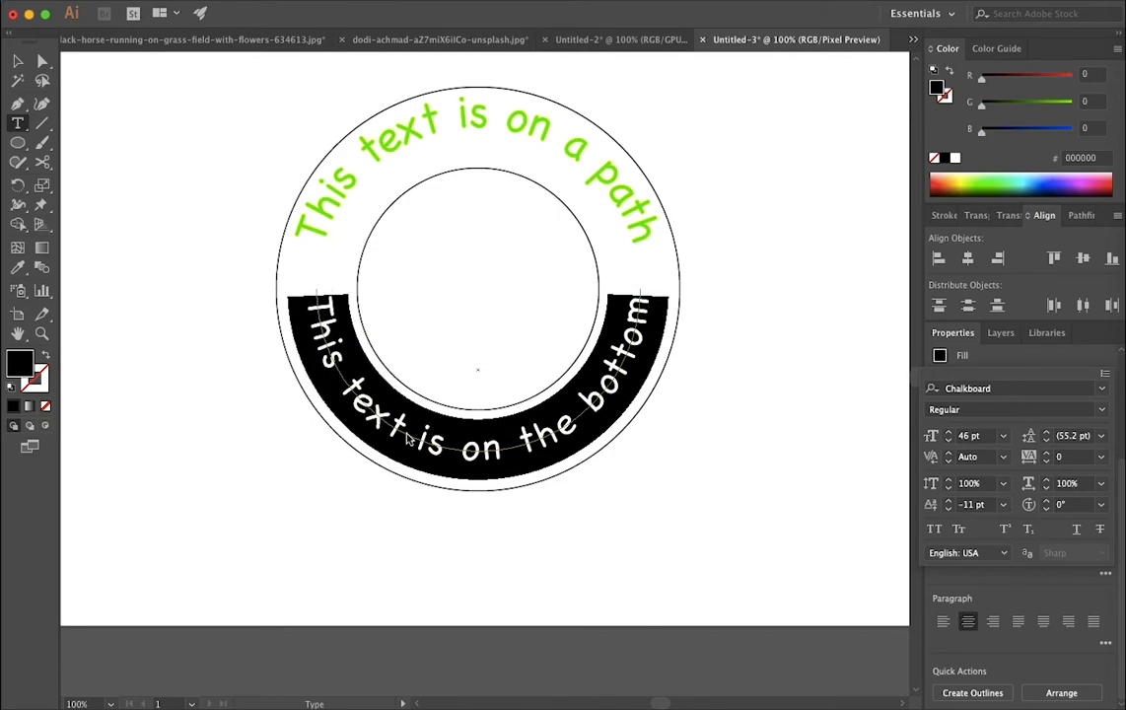
Step: Select the entire upper path text and lower its baseline shift to about -13 pt to centre it in the ring
left_click(342, 191)
left_click_drag(312, 243, 597, 227)
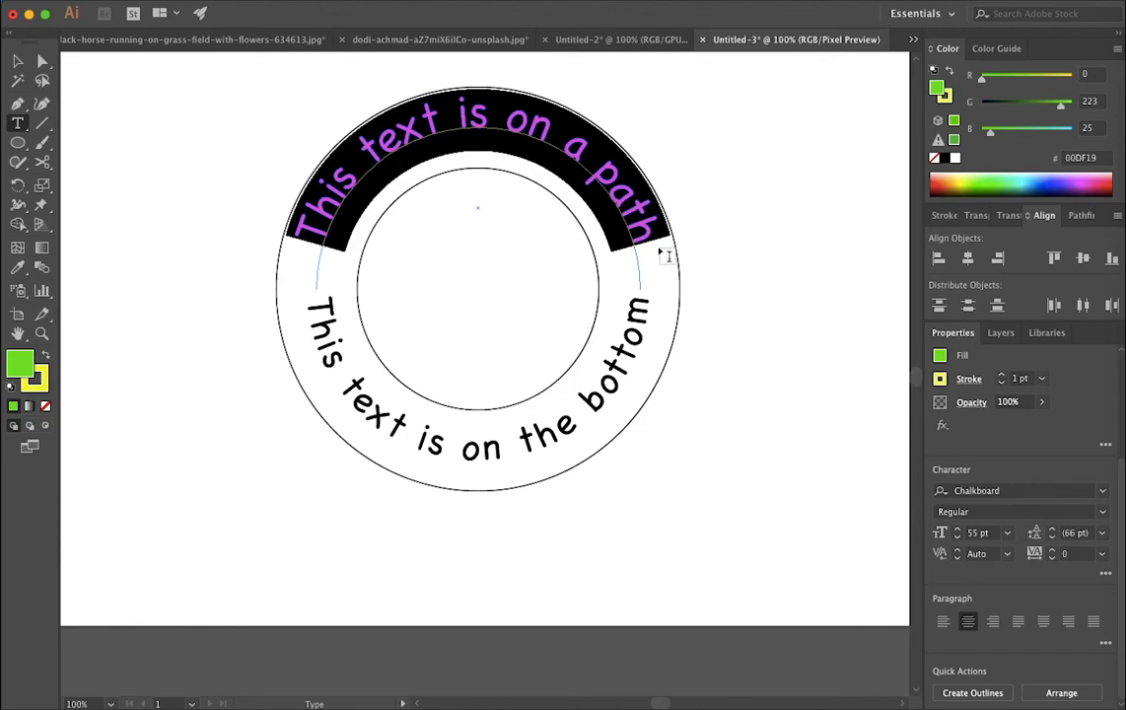
left_click(1106, 575)
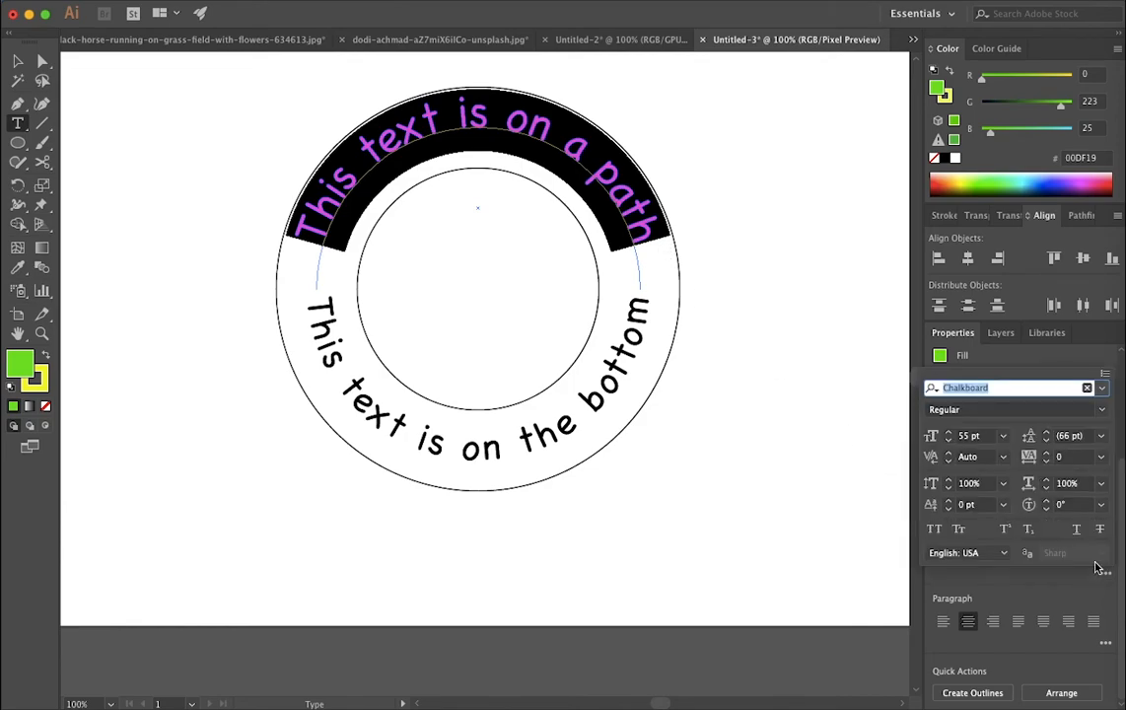
left_click(950, 509)
left_click(950, 509)
left_click(950, 509)
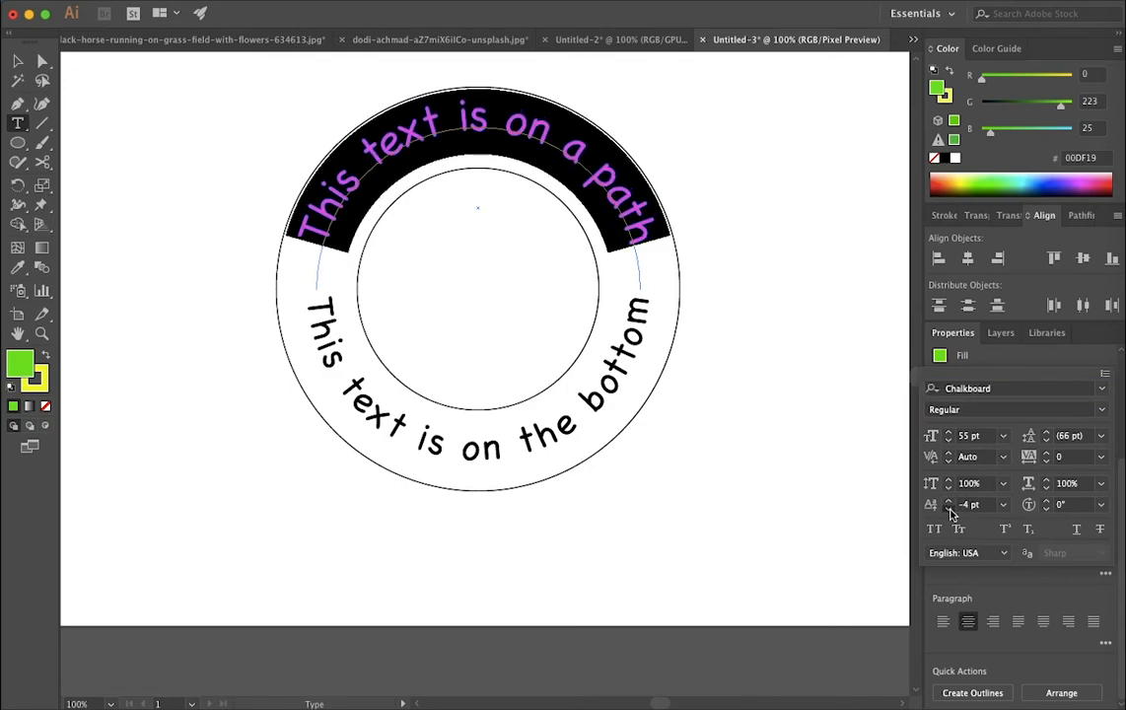
left_click(950, 509)
left_click(949, 509)
left_click(950, 509)
left_click(950, 509)
left_click(950, 509)
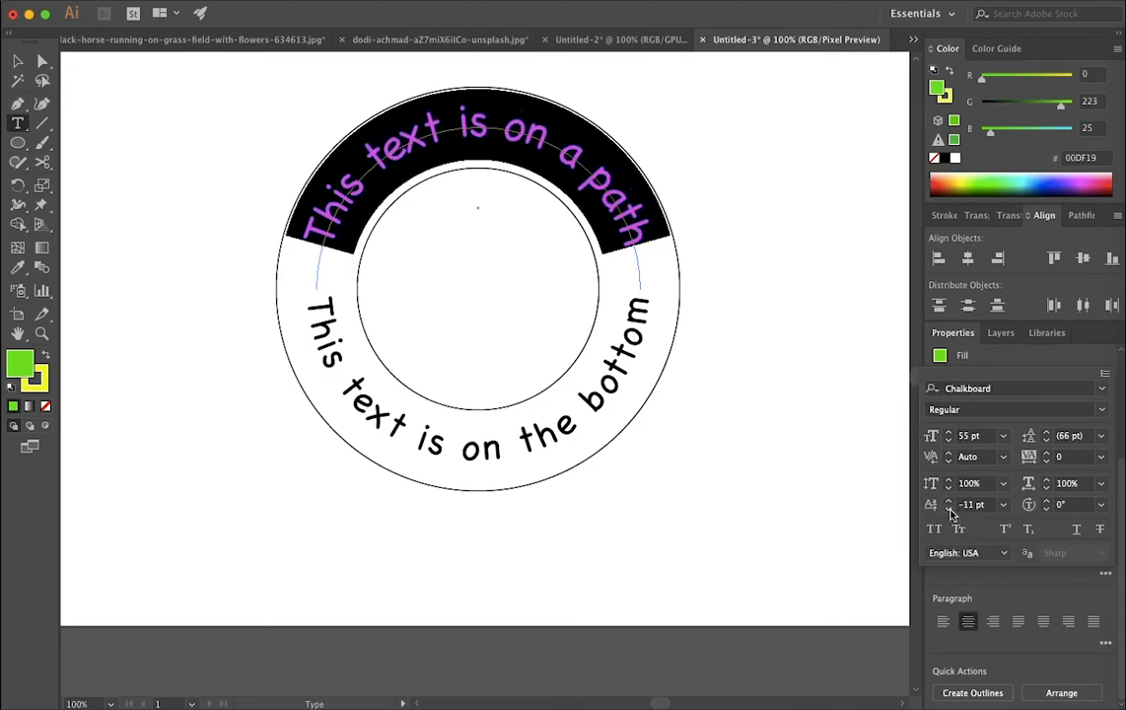
left_click(950, 509)
left_click(950, 509)
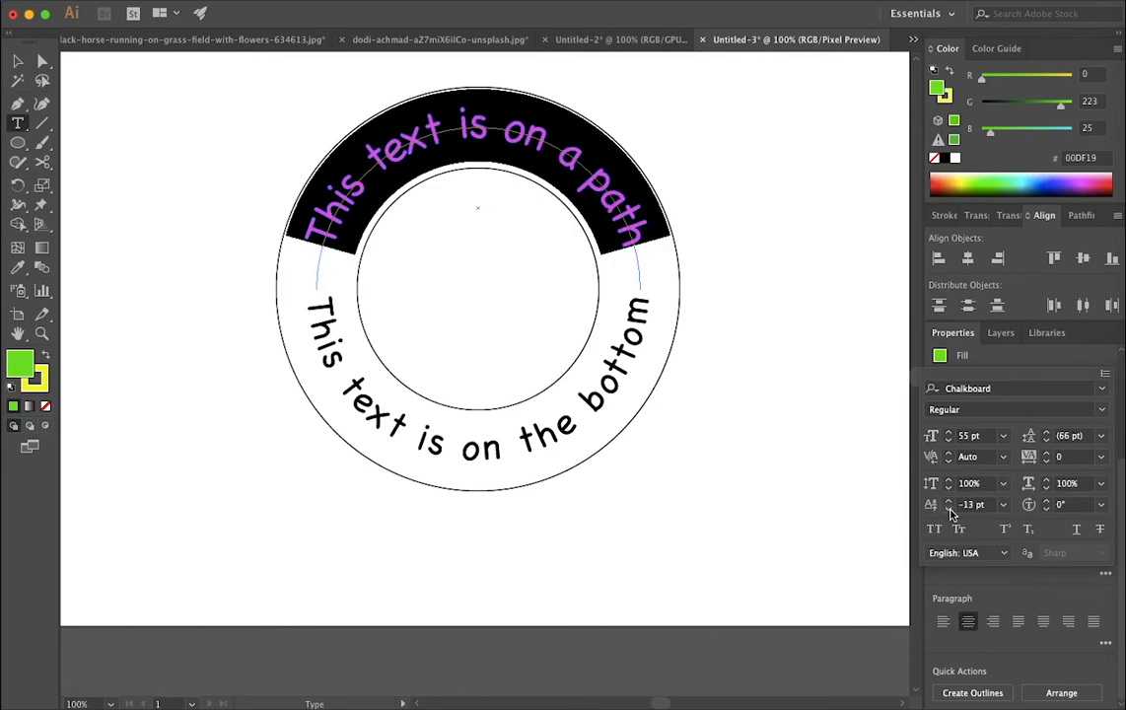
left_click(950, 509)
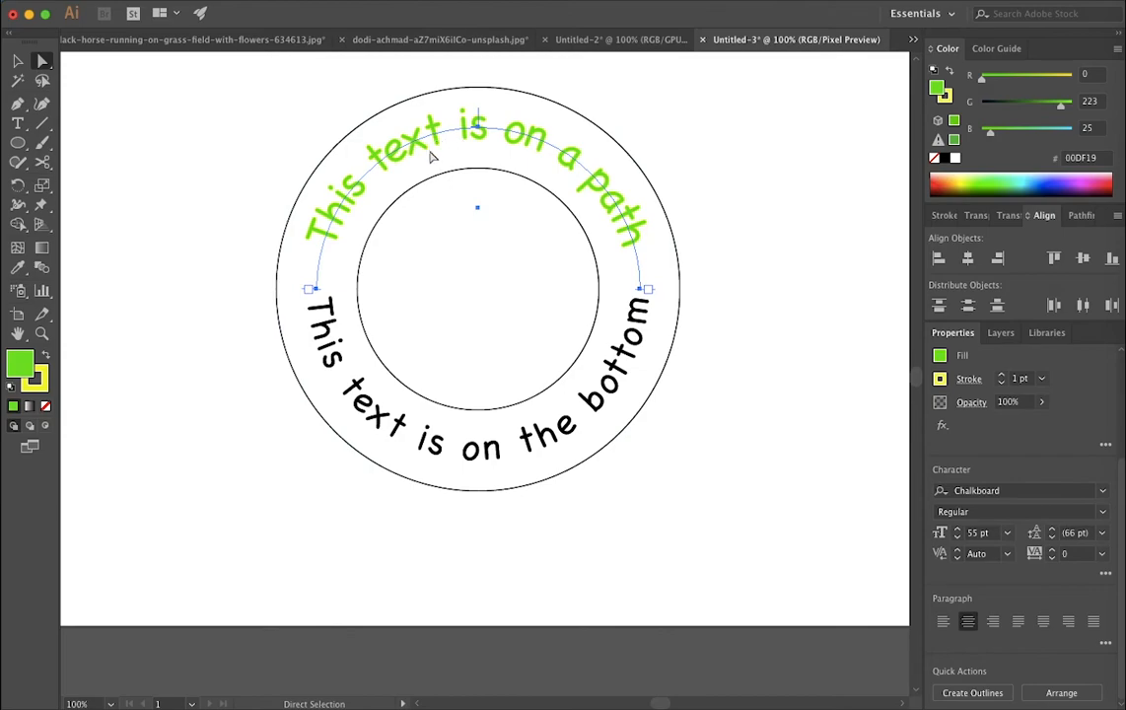
Step: Fill the inner circle with black
left_click(557, 202)
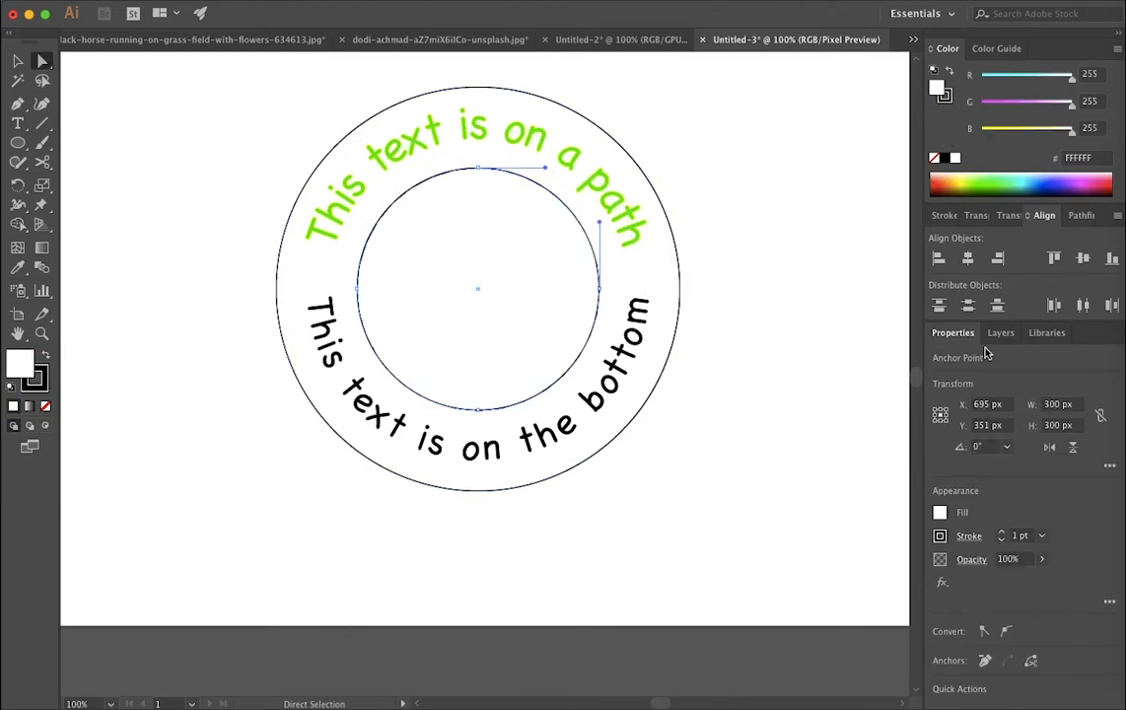
left_click(942, 512)
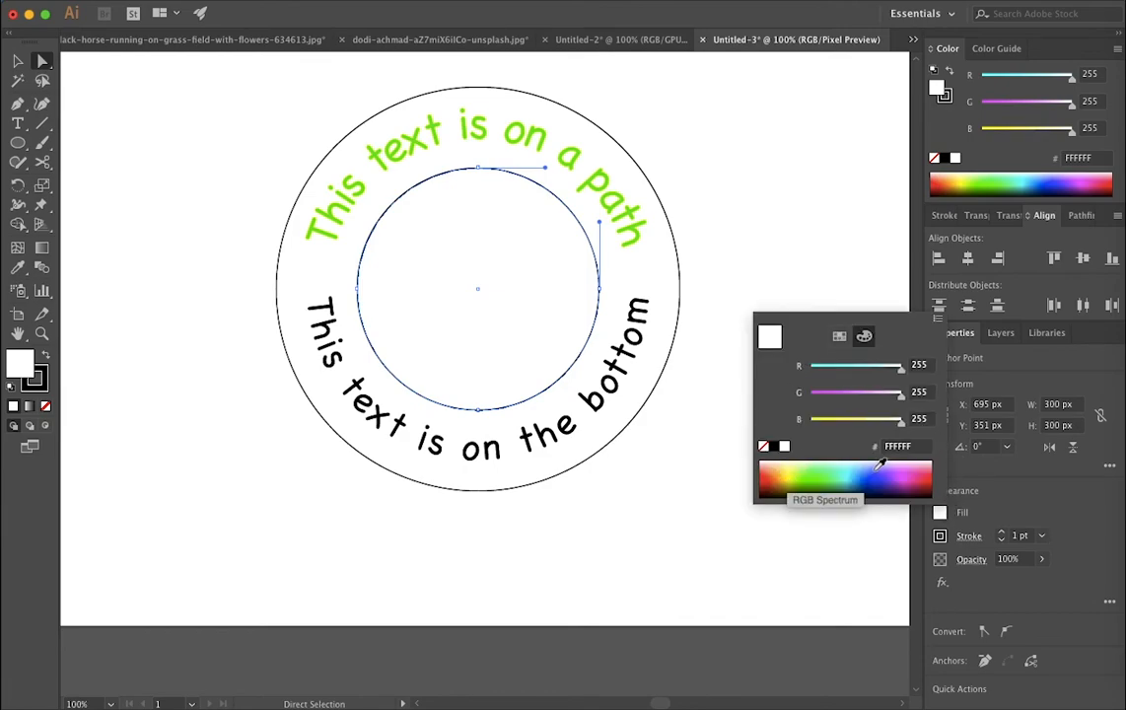
left_click(775, 447)
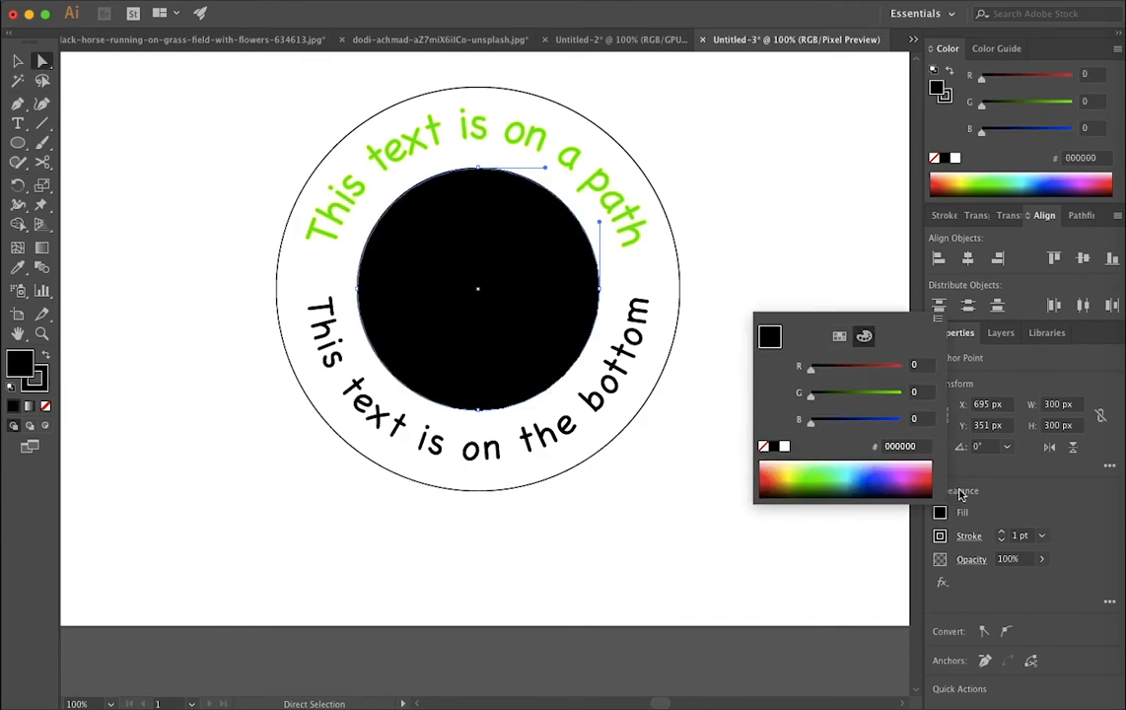
Step: Give the inner circle a white stroke with a weight of 8 pt
left_click(939, 537)
left_click(939, 538)
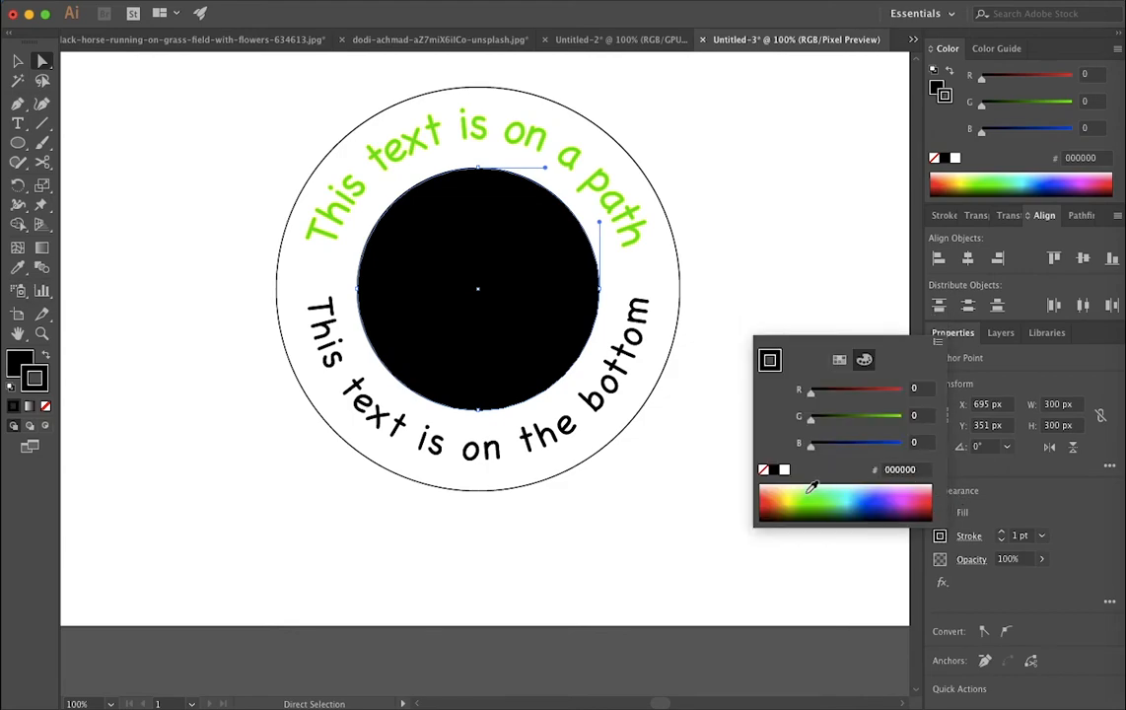
left_click(784, 472)
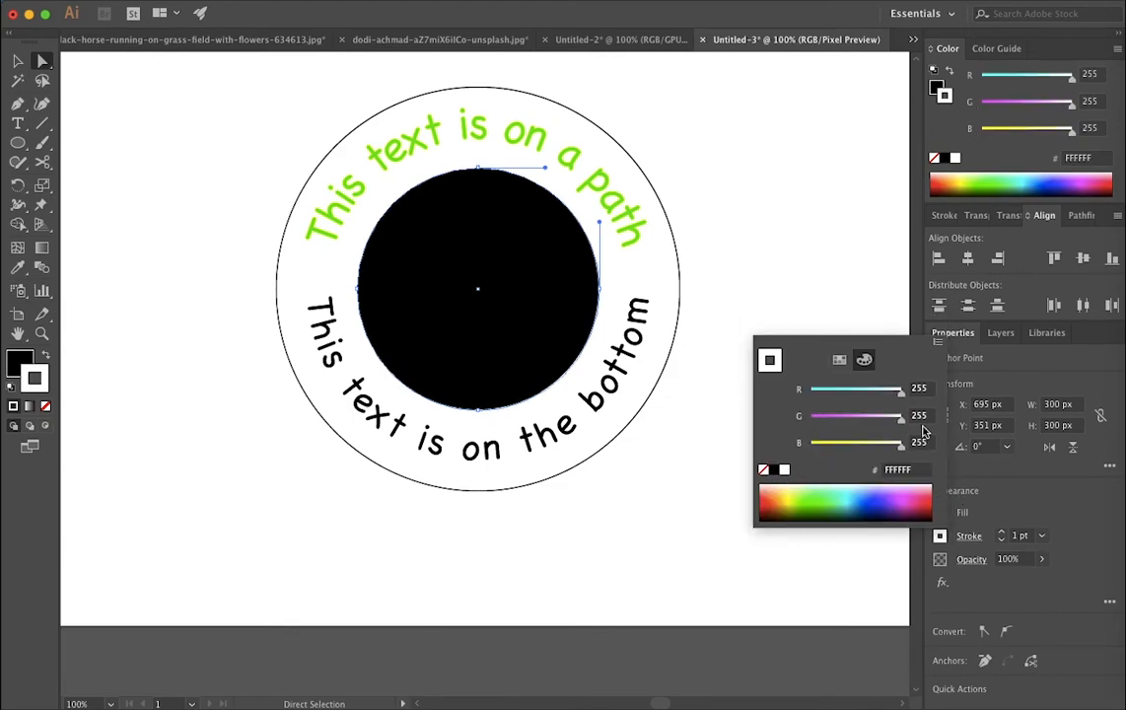
left_click(1015, 505)
left_click(1001, 531)
left_click(1001, 531)
left_click(1001, 531)
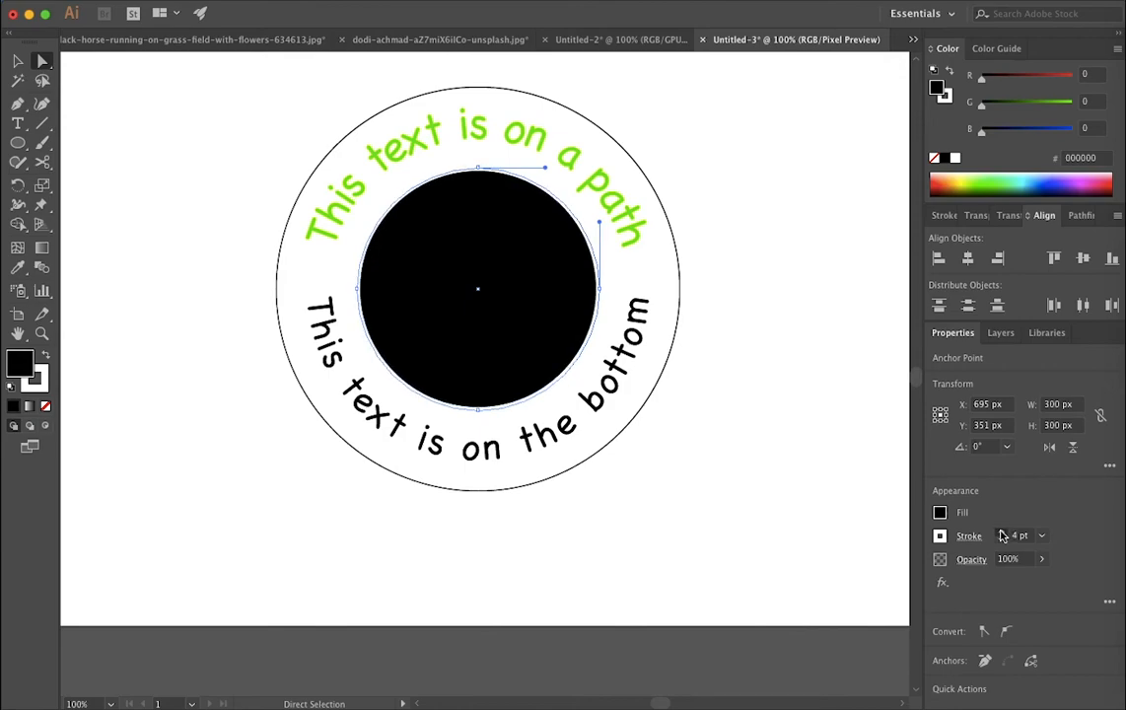
left_click(1001, 531)
left_click(1001, 531)
left_click(1001, 531)
left_click(1001, 532)
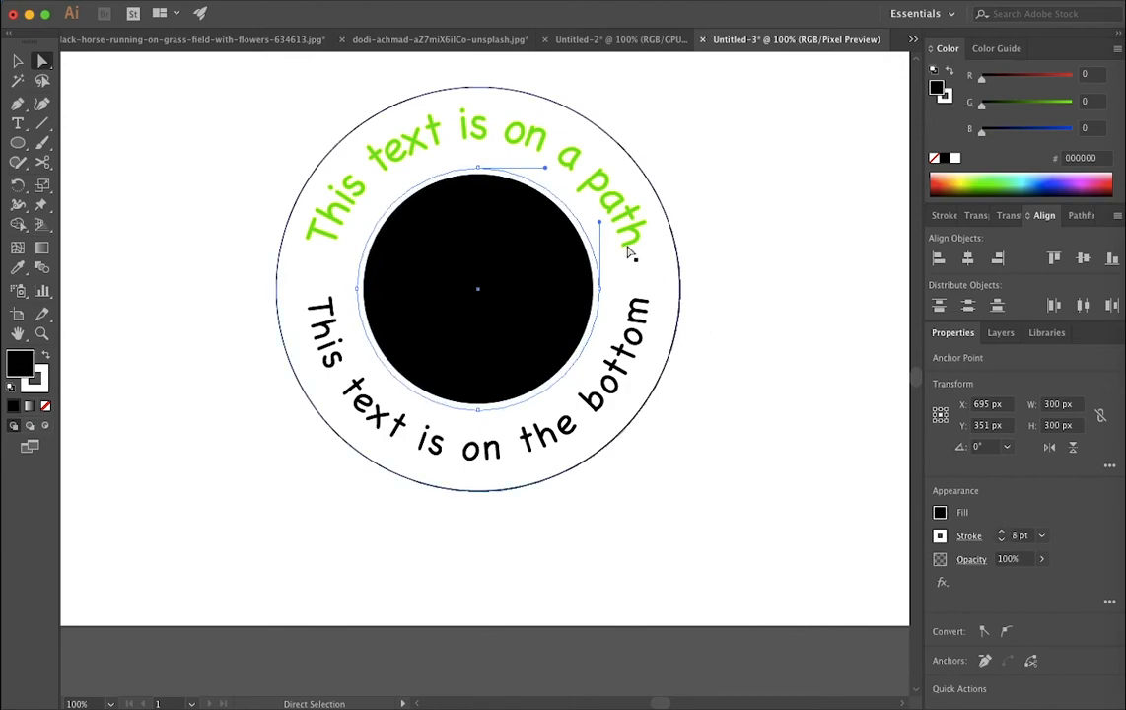
Step: Fill the outer circle with a strong blue (0056FF), after trying lighter blues
left_click(679, 240)
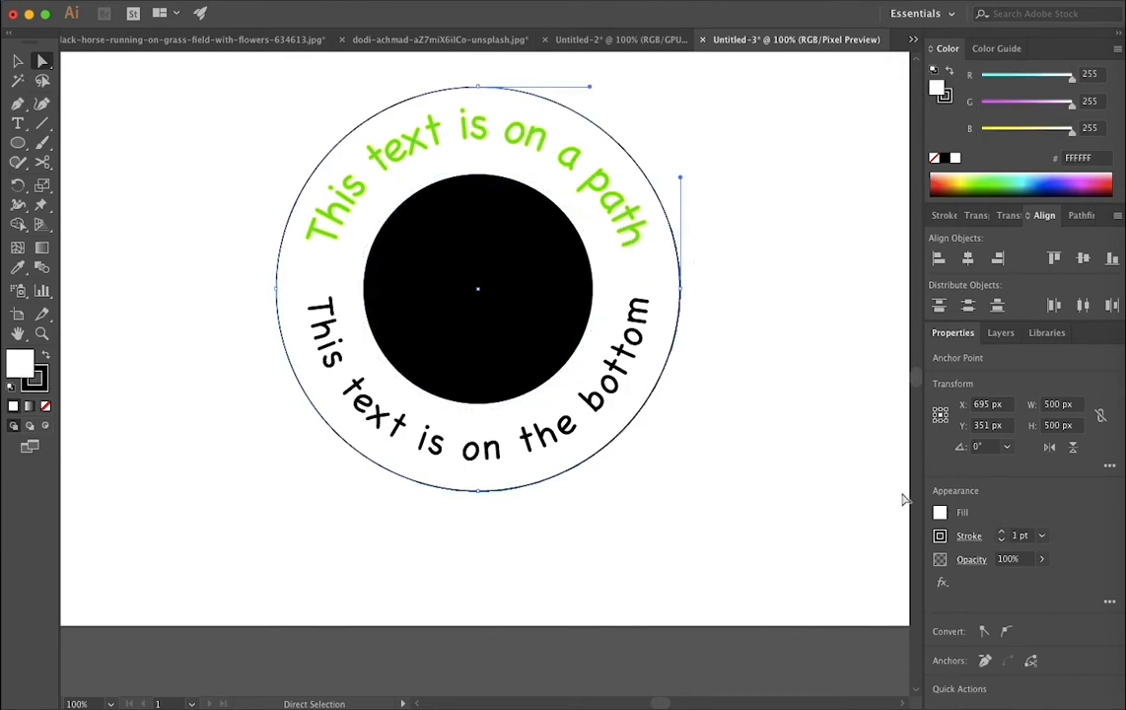
left_click(941, 516)
left_click(848, 463)
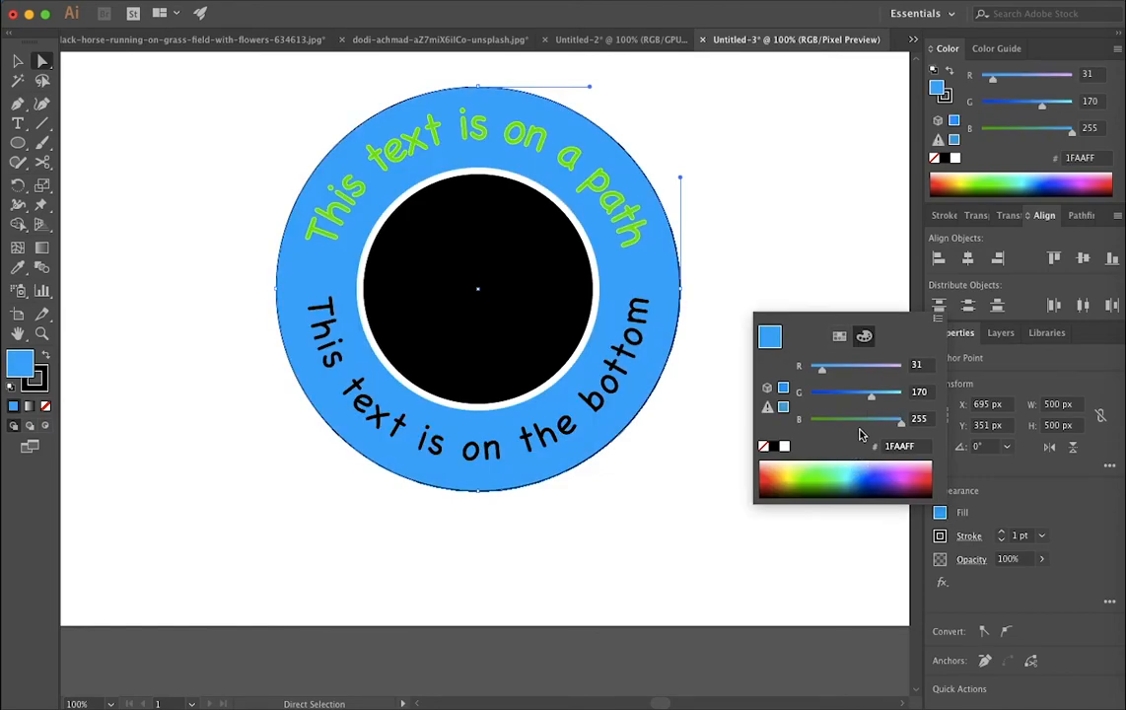
left_click_drag(827, 377, 853, 377)
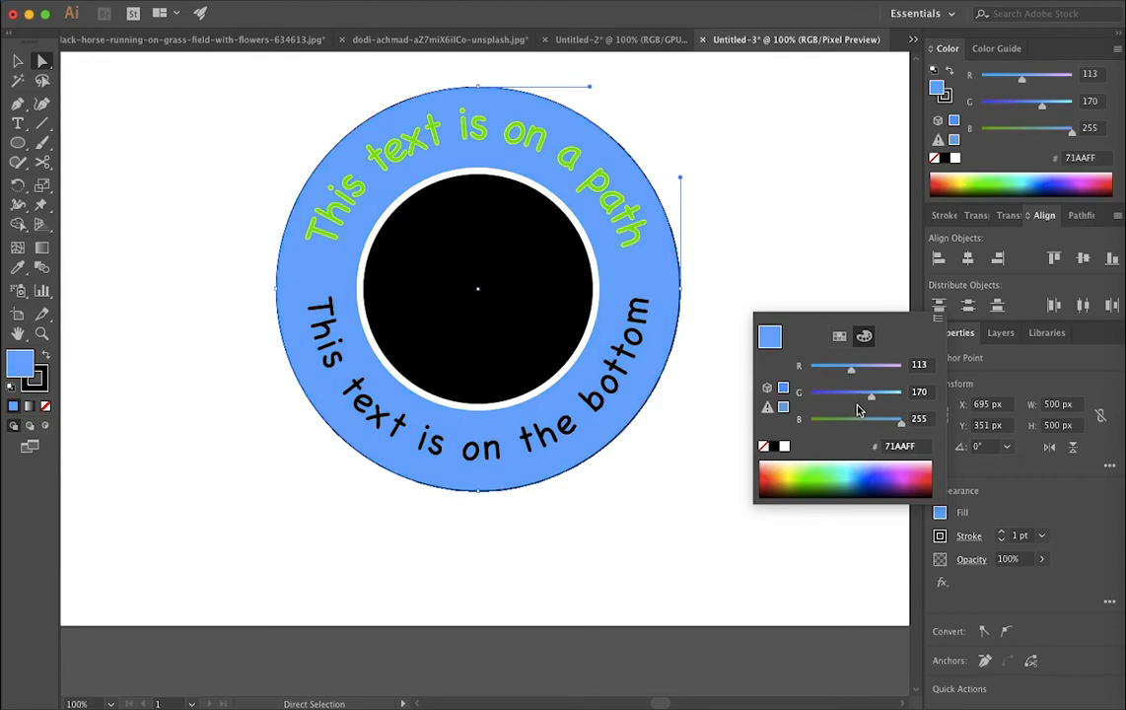
left_click(869, 471)
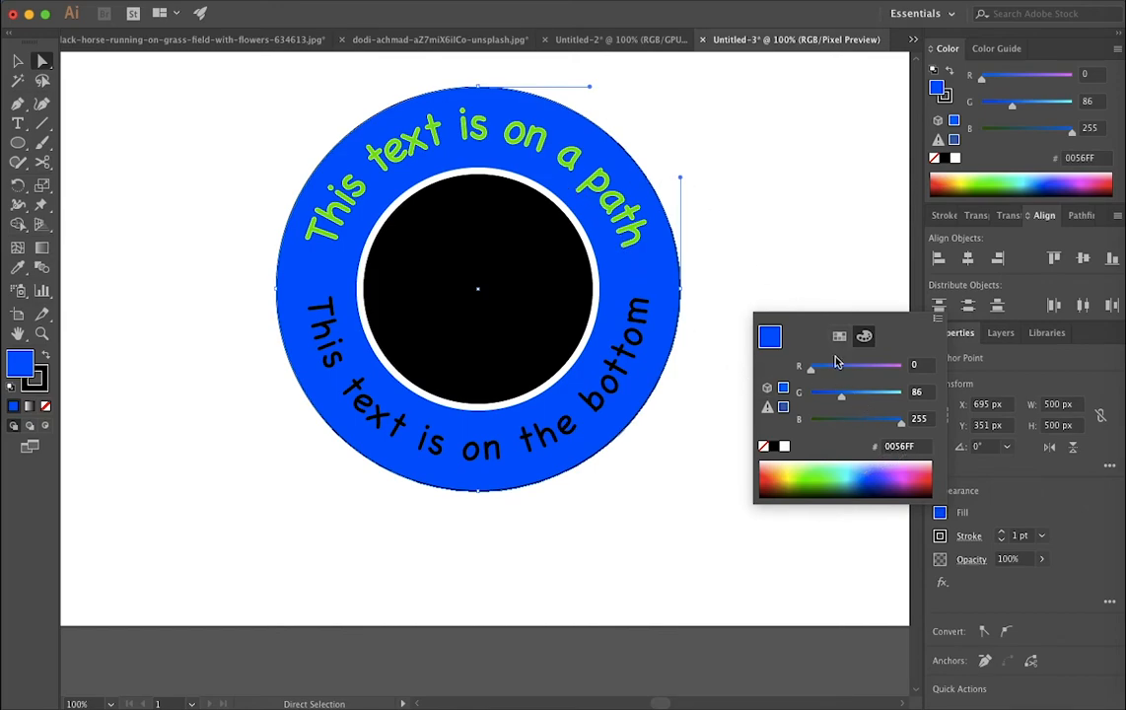
Step: Give the outer circle a yellow stroke (F6FF3F) with a weight of 12 pt
left_click(940, 537)
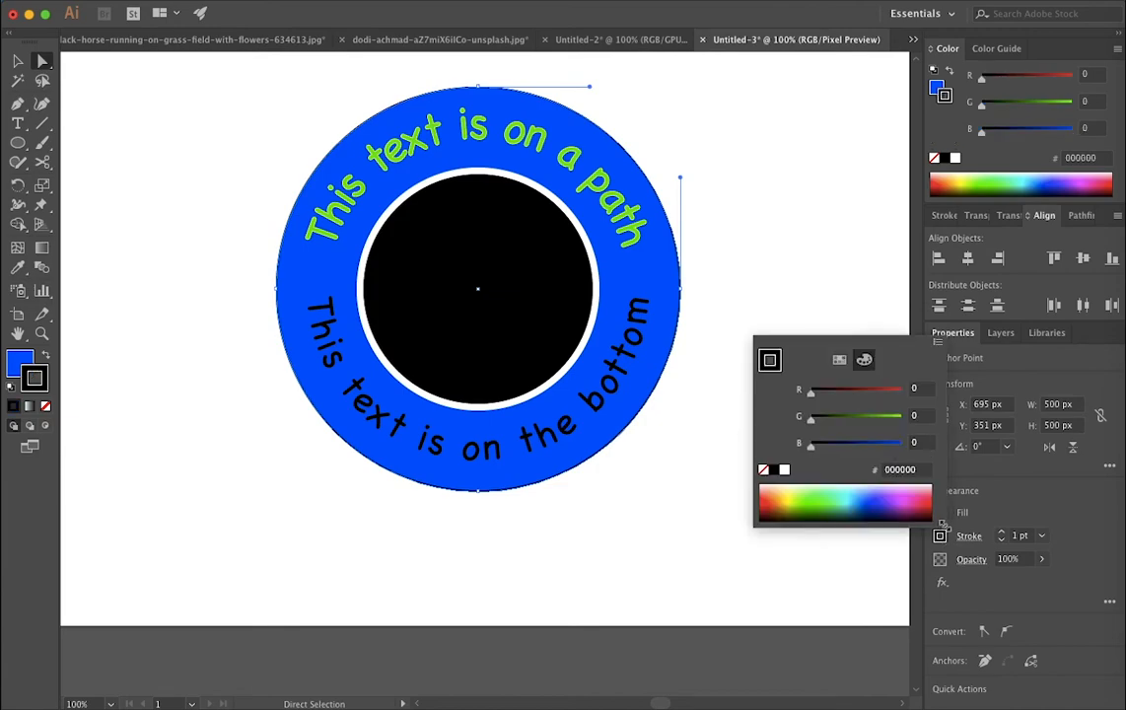
left_click(794, 491)
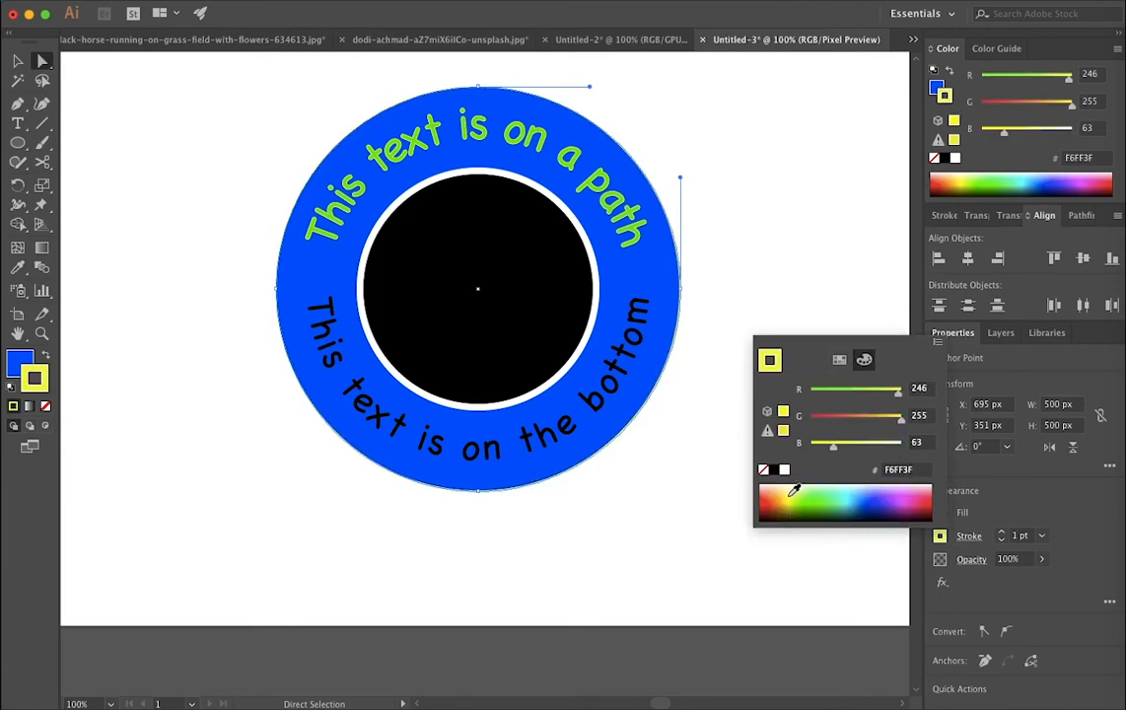
left_click(1003, 533)
left_click(1003, 533)
left_click(1003, 532)
left_click(1003, 533)
left_click(1003, 533)
left_click(1003, 533)
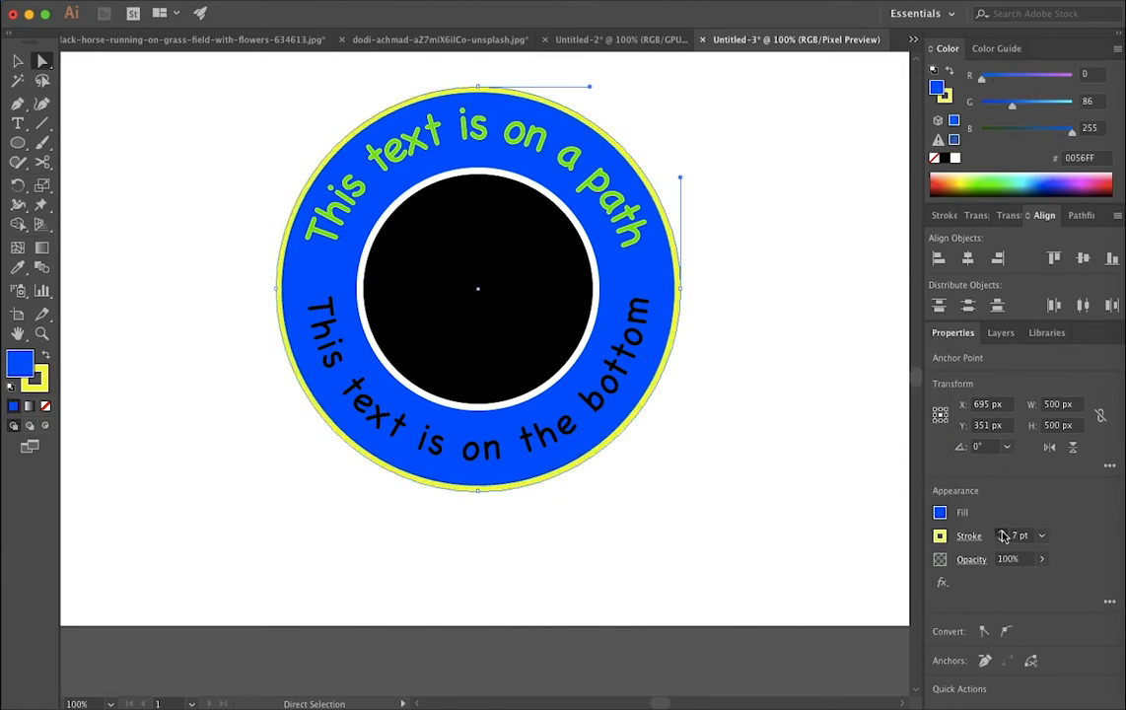
left_click(1003, 533)
left_click(1003, 533)
left_click(1003, 533)
left_click(1003, 532)
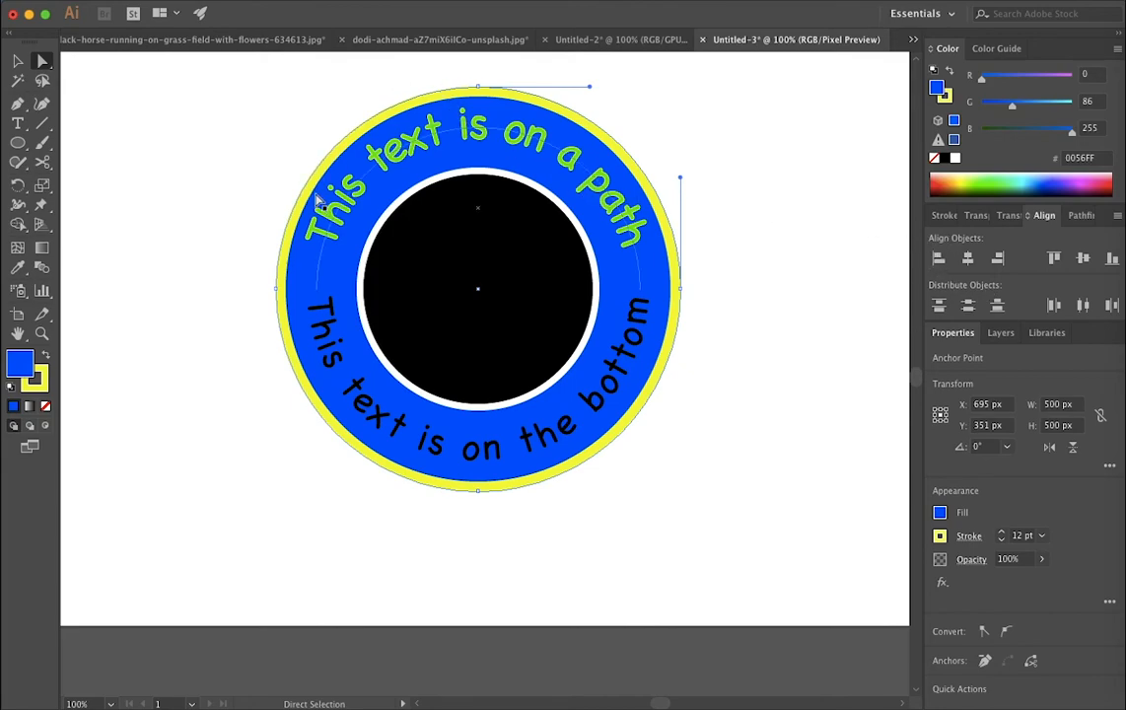
Step: Align the outer circle's stroke to the outside of its path
left_click(945, 216)
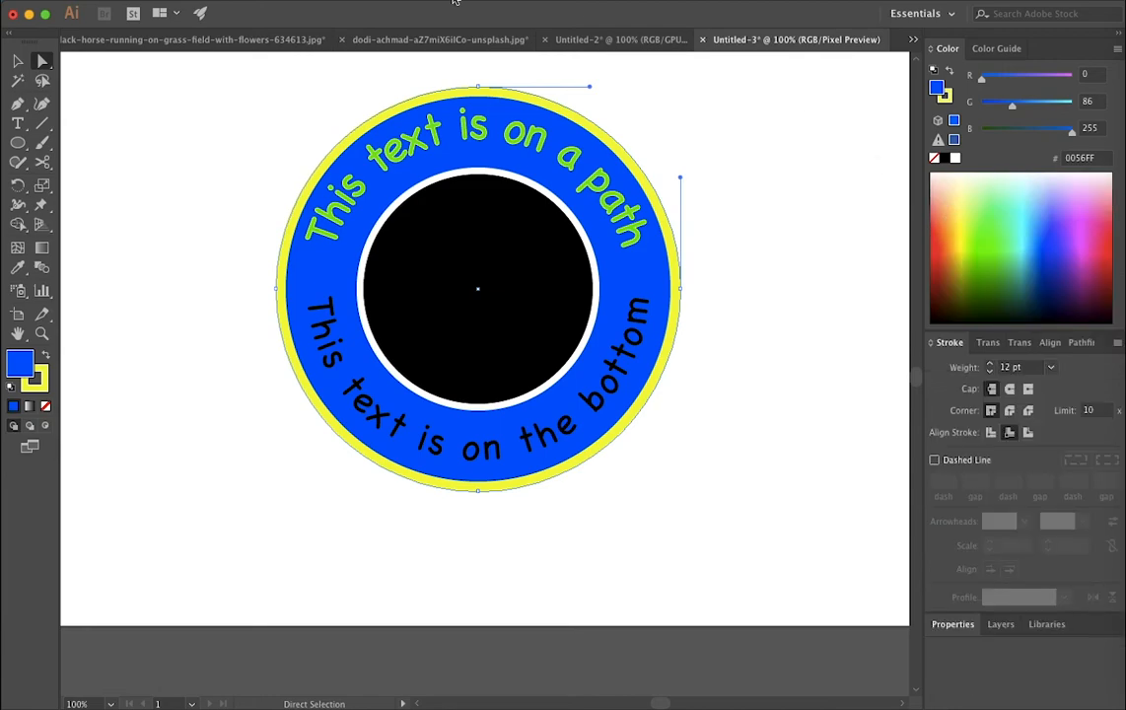
left_click(454, 2)
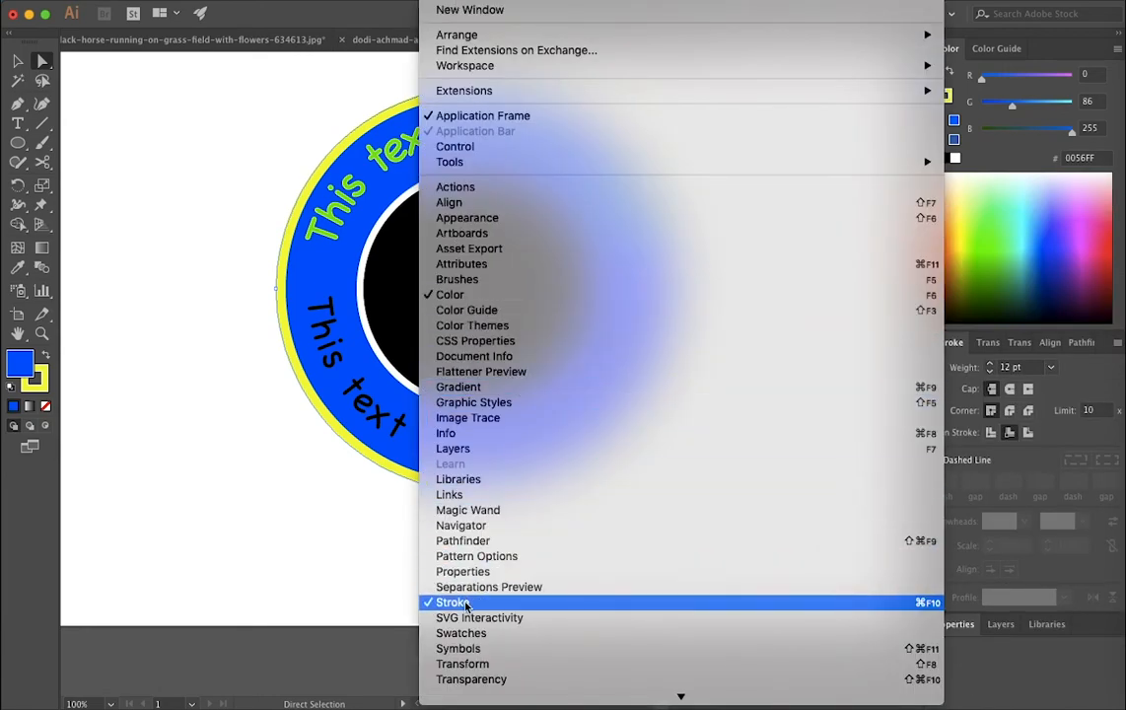
left_click(1097, 390)
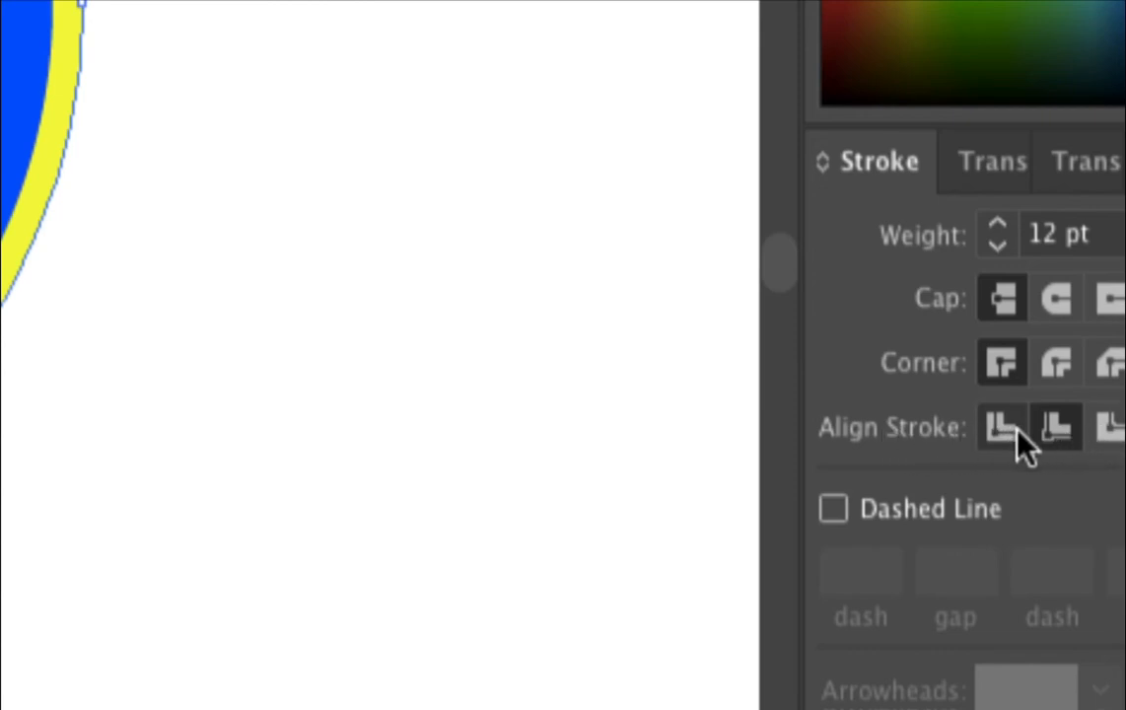
left_click(1056, 427)
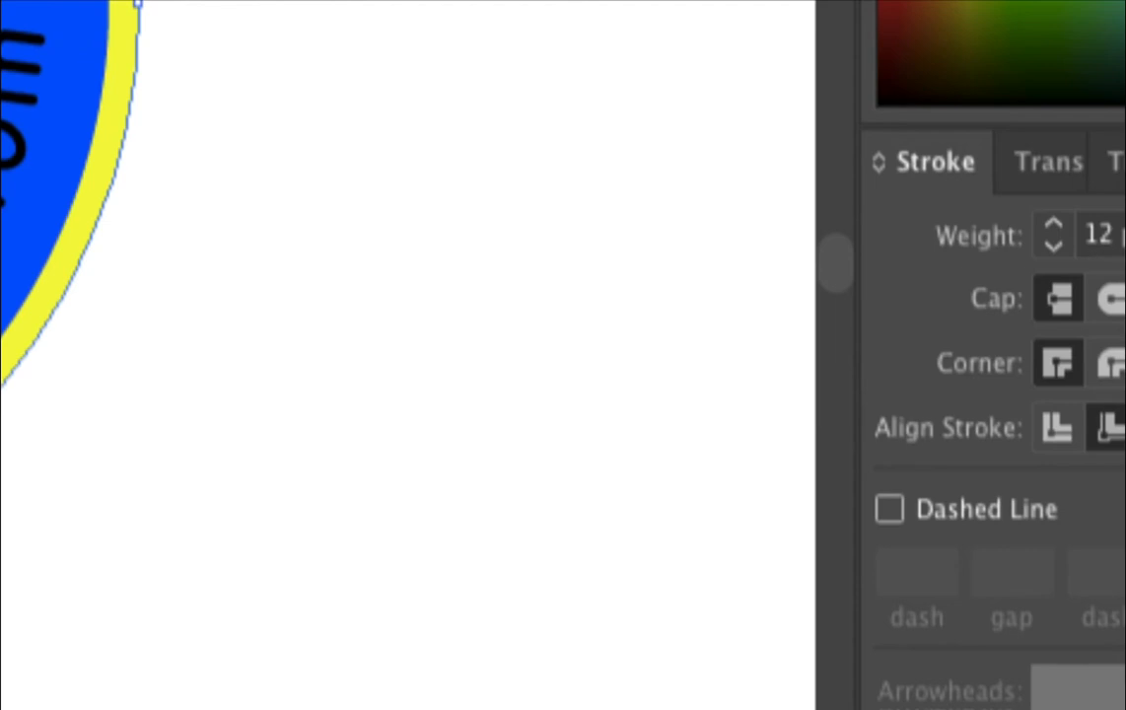
left_click(1124, 428)
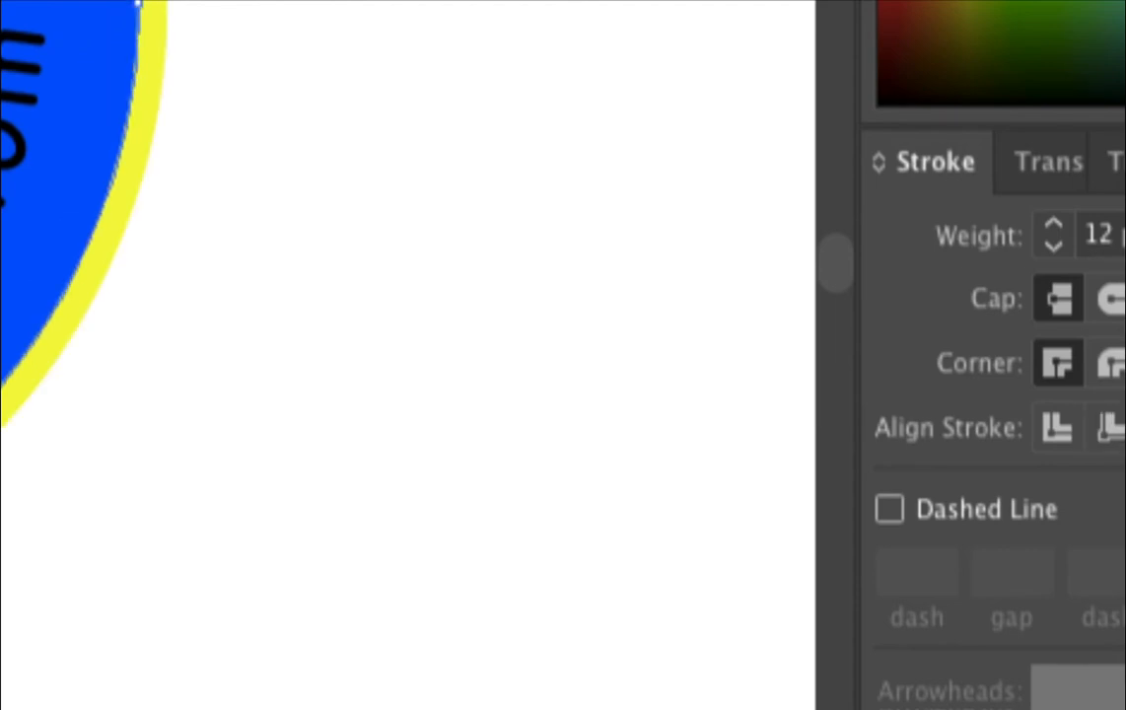
Step: Center the outer and inner circles' strokes on their paths after trying the outside alignment on the outer circle
left_click(1065, 434)
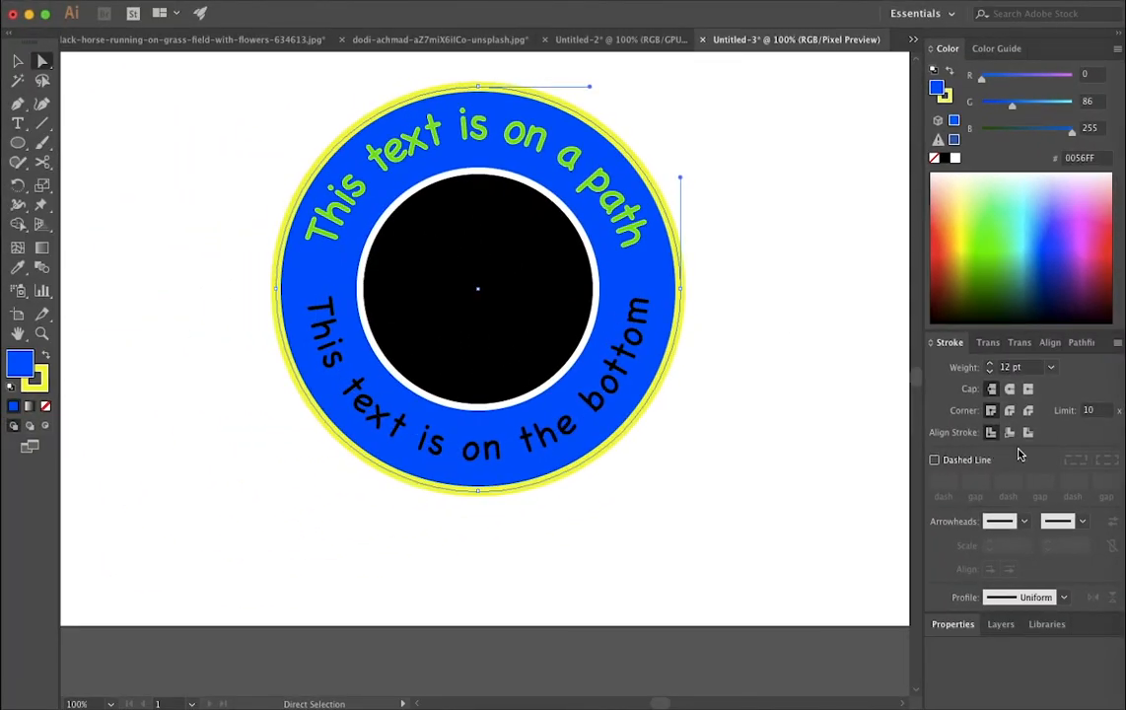
left_click(1028, 433)
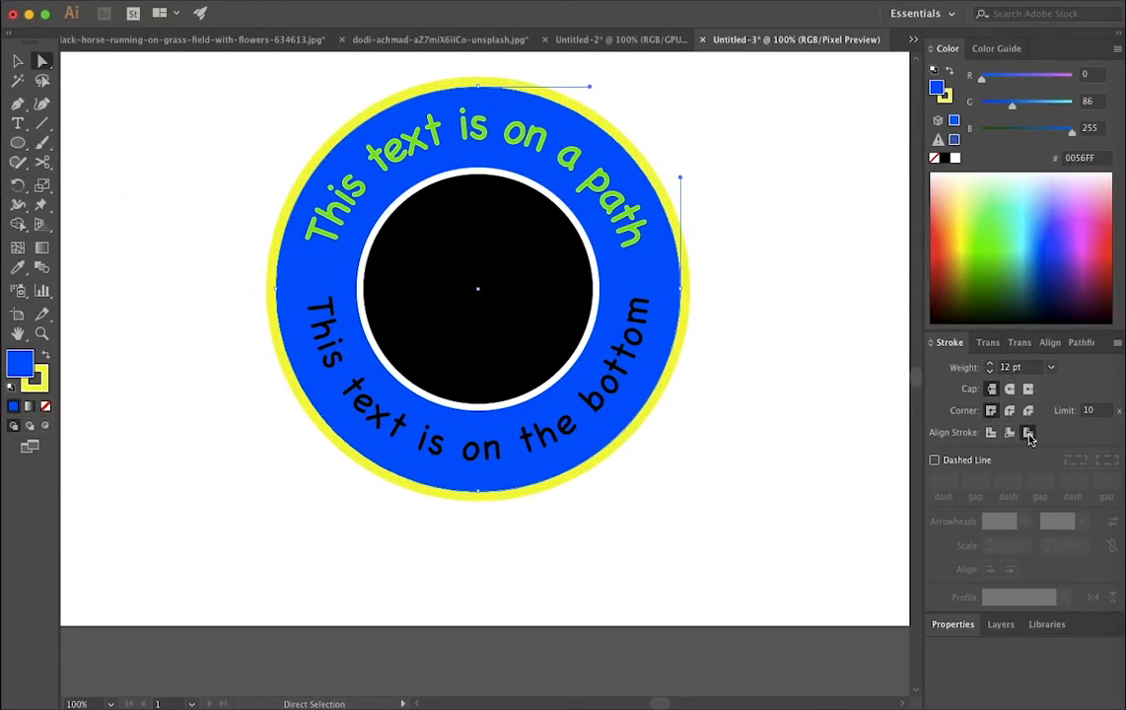
left_click(1010, 434)
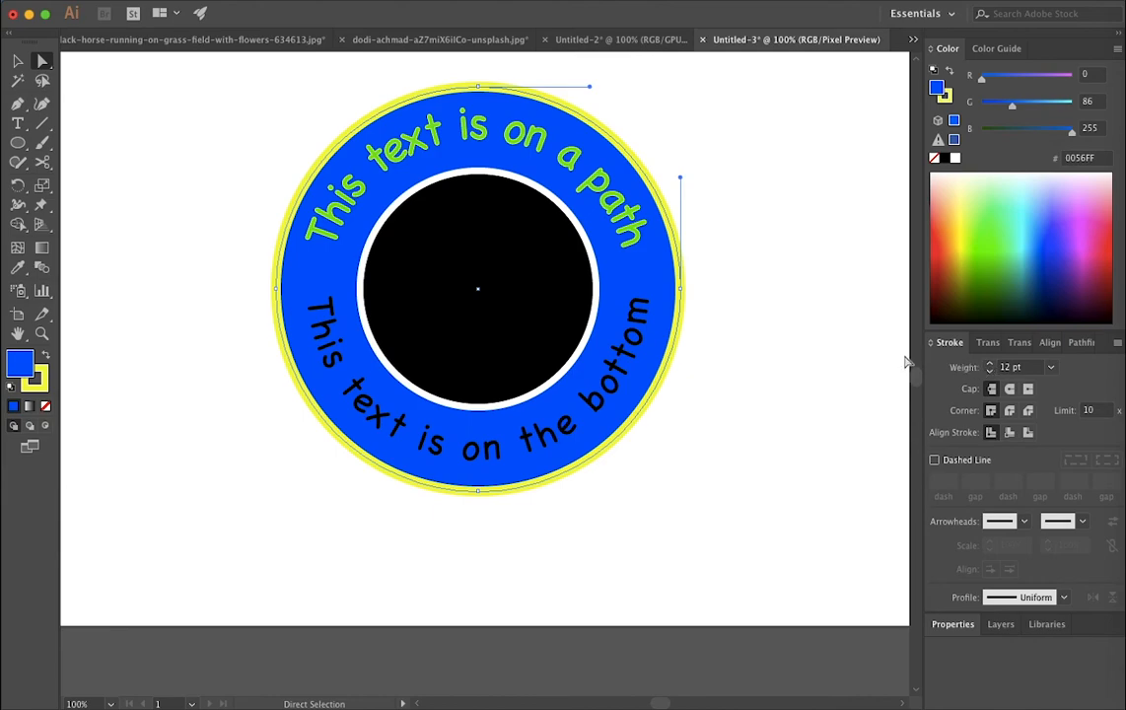
left_click(594, 259)
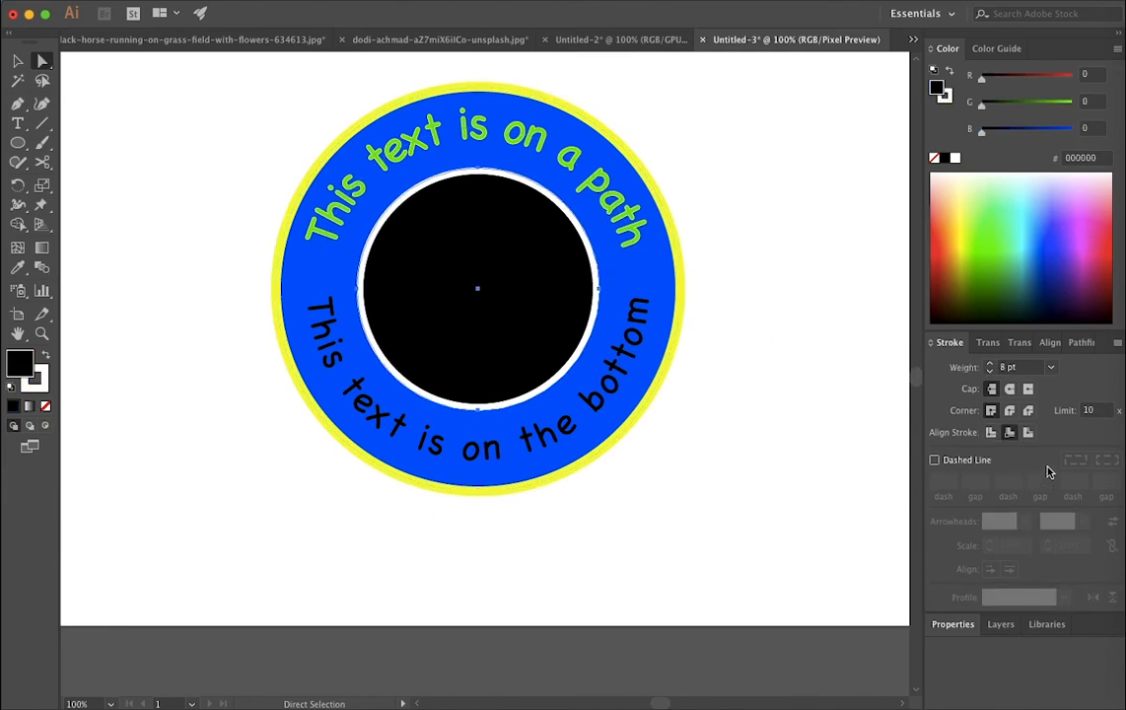
left_click(990, 432)
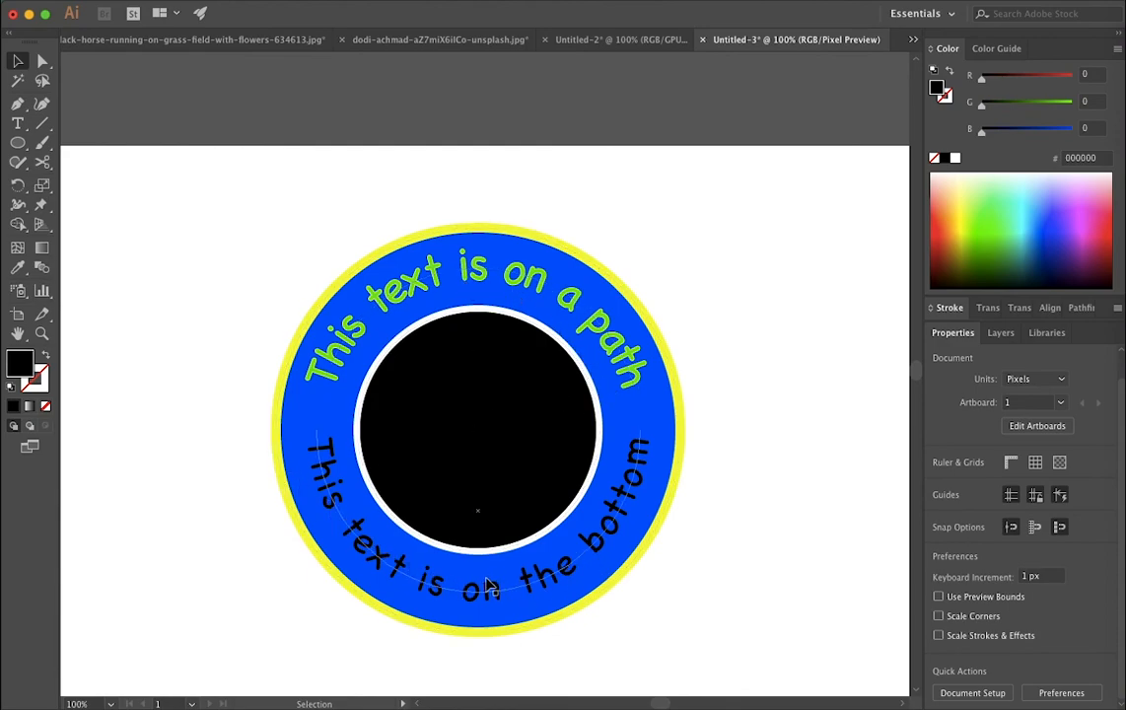
Step: Try flipping the lower text across its path using its center bracket, undo the change, and deselect the text
key("a")
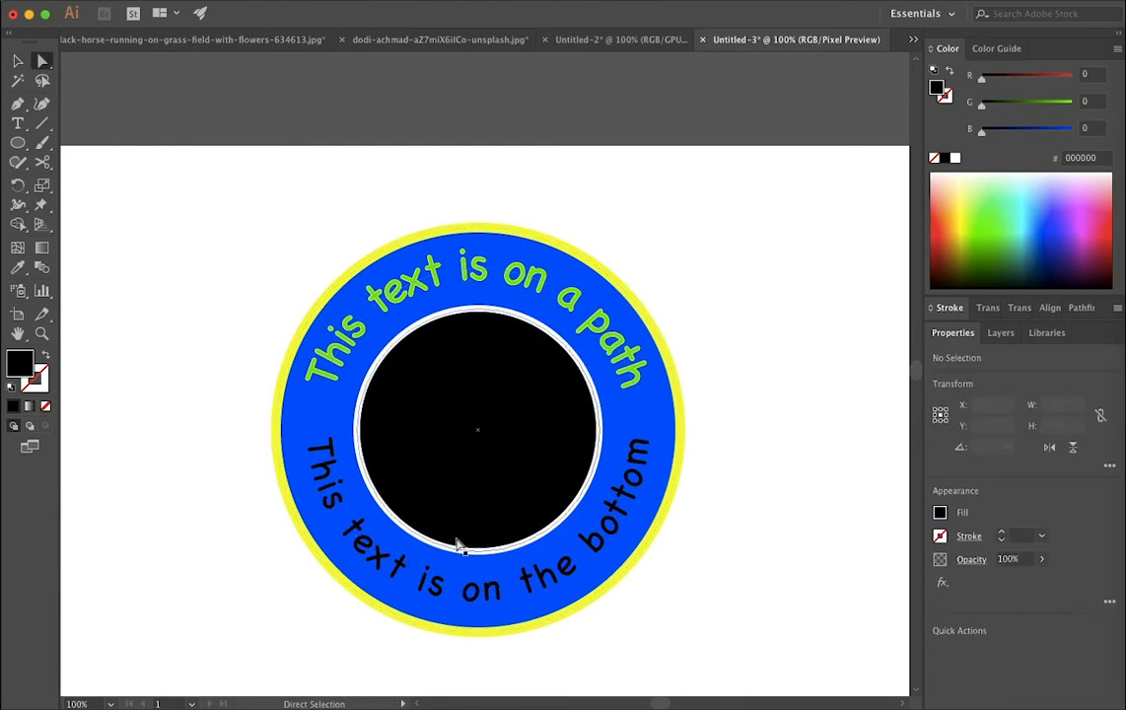
left_click(475, 598)
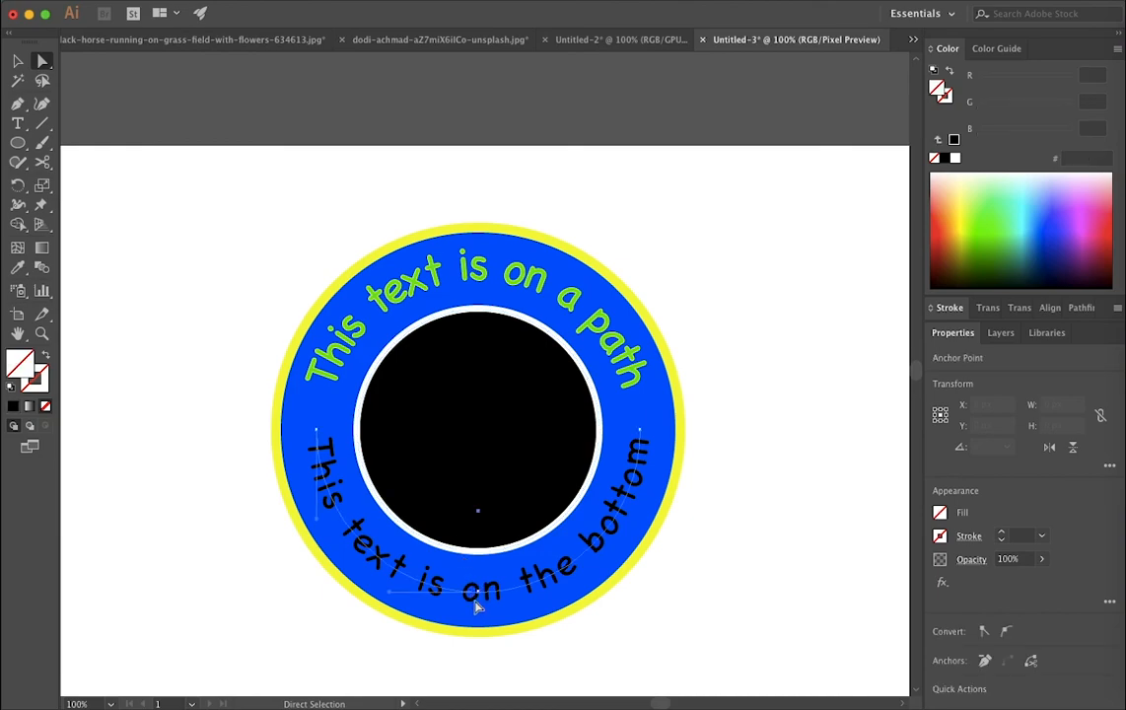
left_click(526, 581)
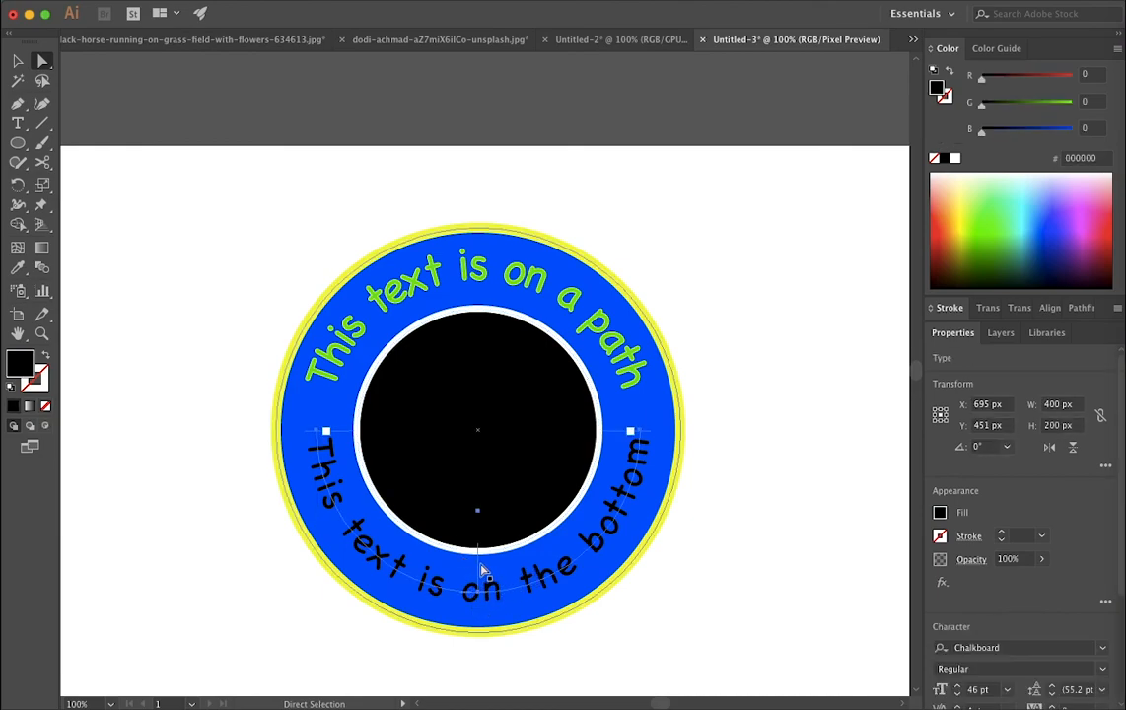
mouse_move(480, 570)
left_mouse_down()
mouse_move(482, 597)
mouse_move(477, 549)
mouse_move(479, 620)
mouse_move(498, 615)
mouse_move(481, 589)
left_mouse_up()
key("super+z")
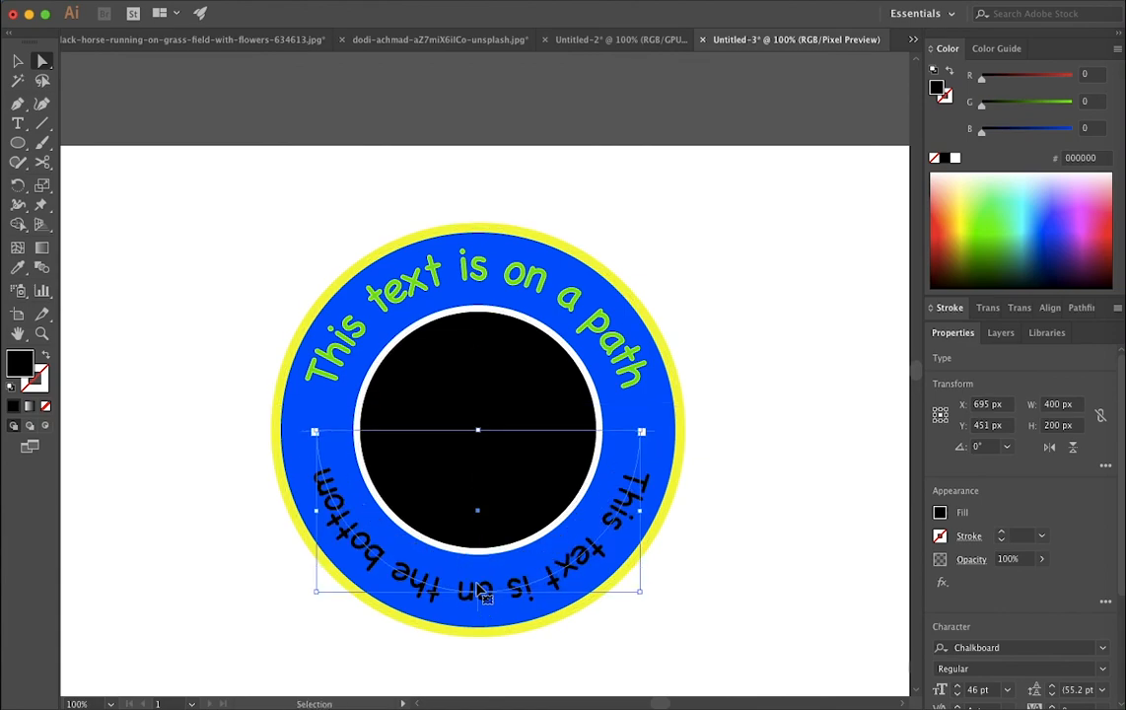
key("super+z")
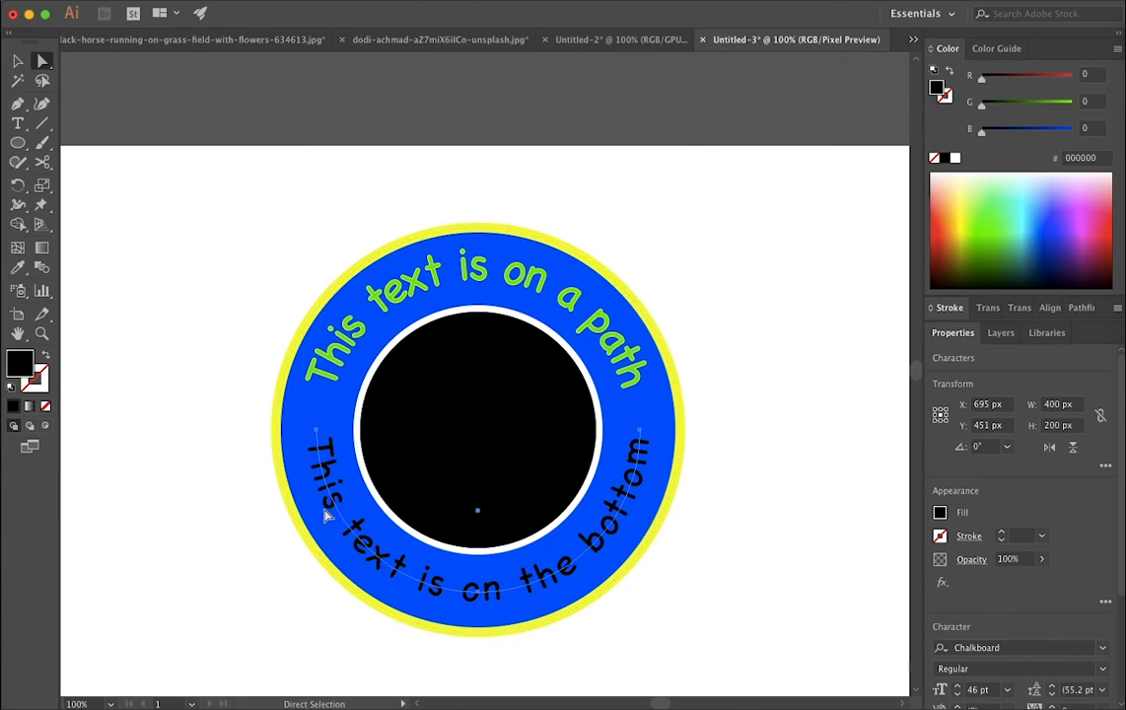
left_click(720, 481)
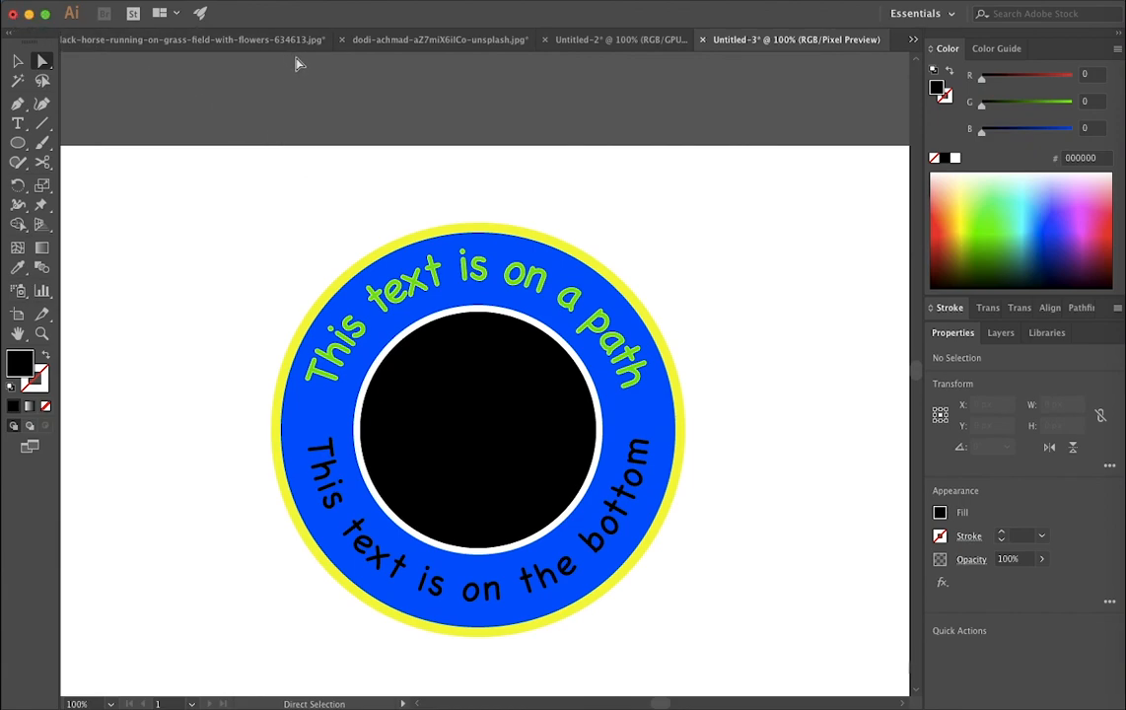
key("super+shift+5")
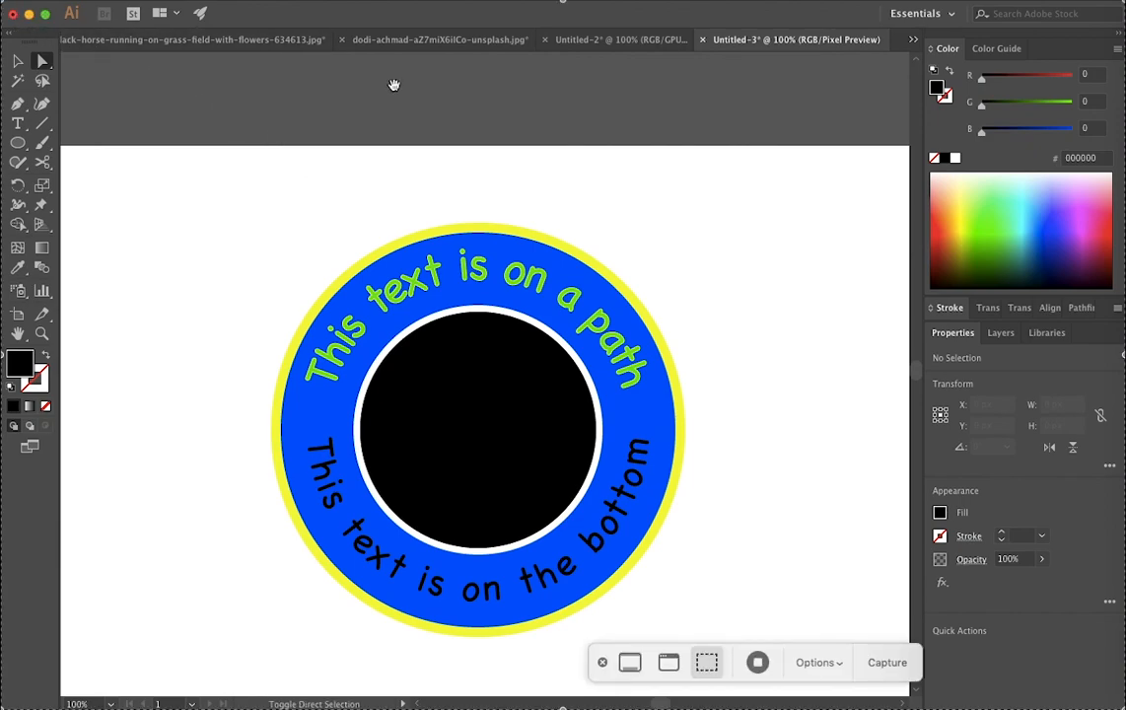